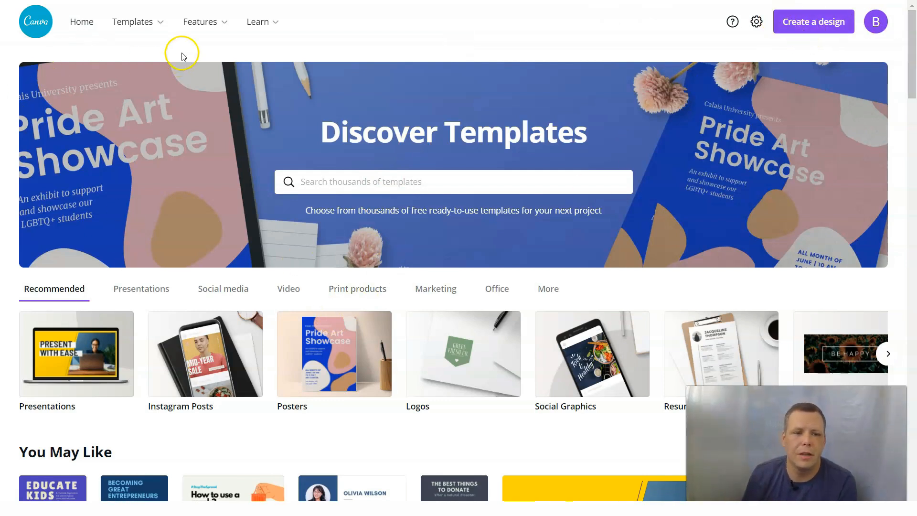
# Find the Orange Yellow Brown Photo Autumn Facebook Cover among the Facebook cover templates and open it for customizing
pyautogui.moveTo(139, 24)
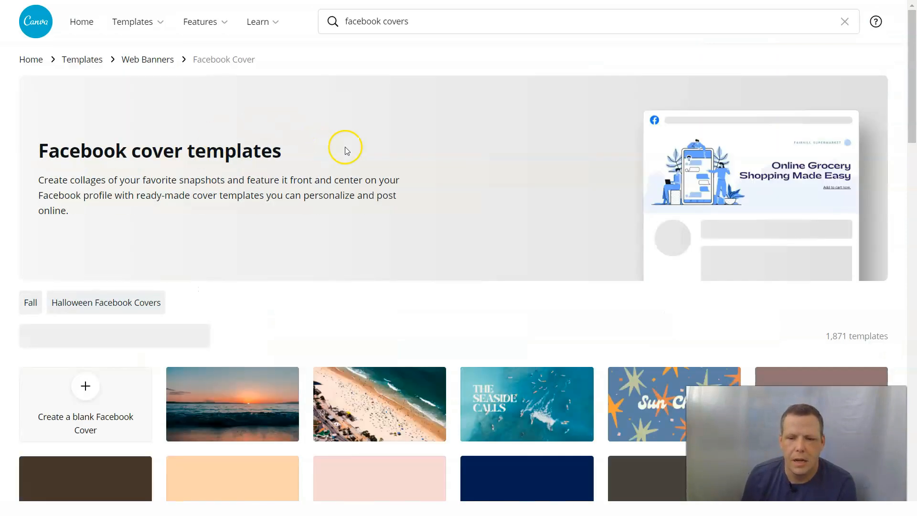
pyautogui.scroll(-4, 309, 184)
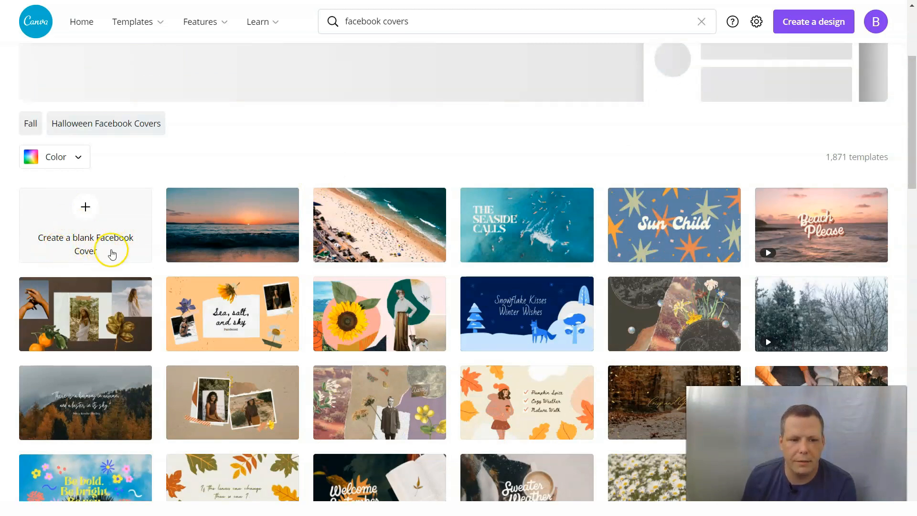
pyautogui.click(77, 159)
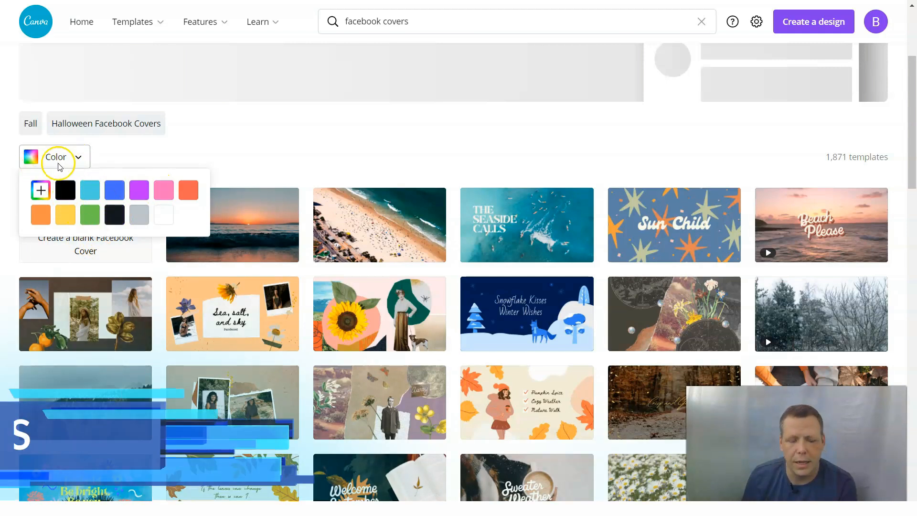
pyautogui.click(214, 153)
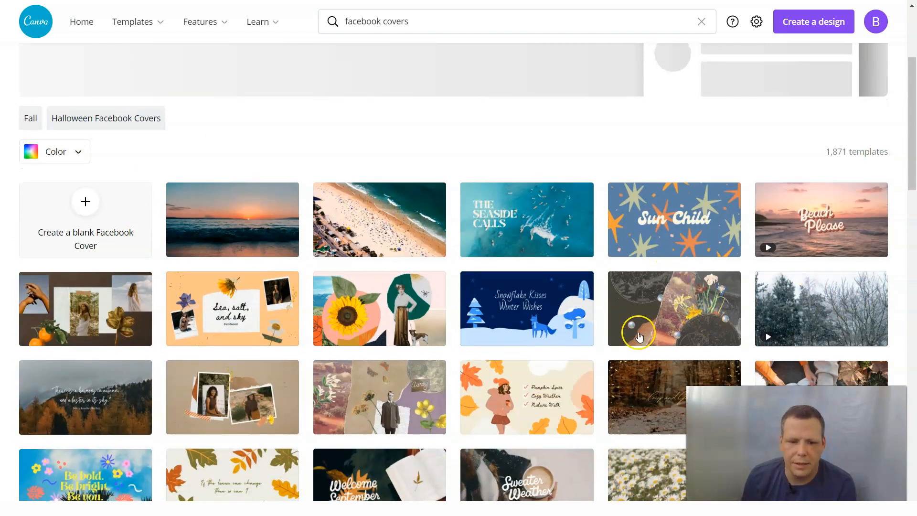
pyautogui.scroll(-5, 639, 325)
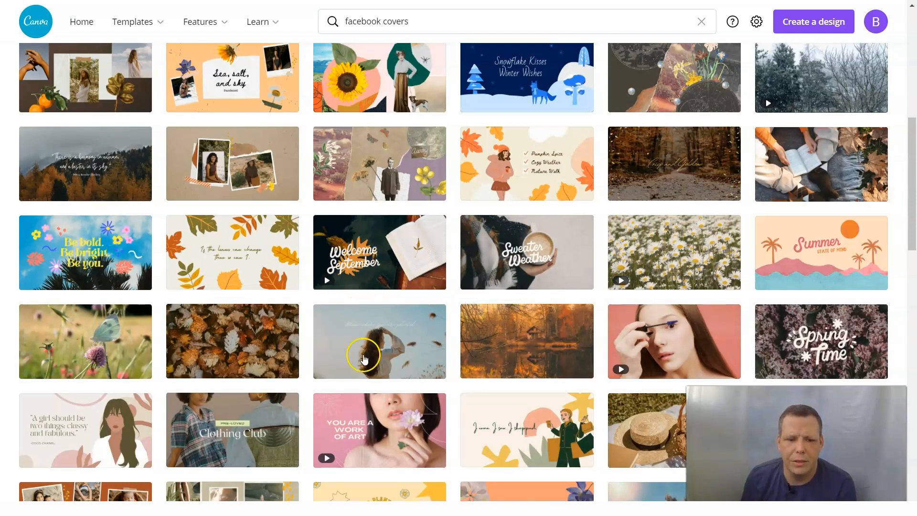
pyautogui.scroll(-3, 382, 310)
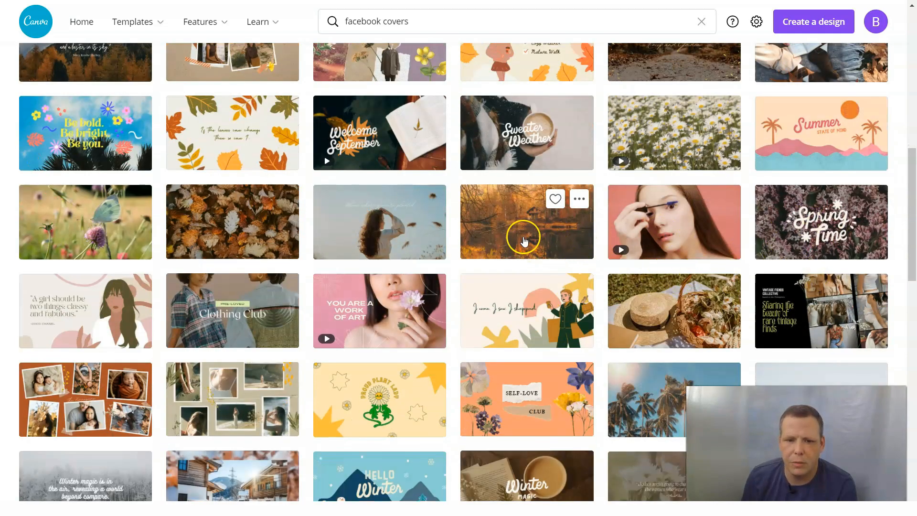
pyautogui.click(581, 200)
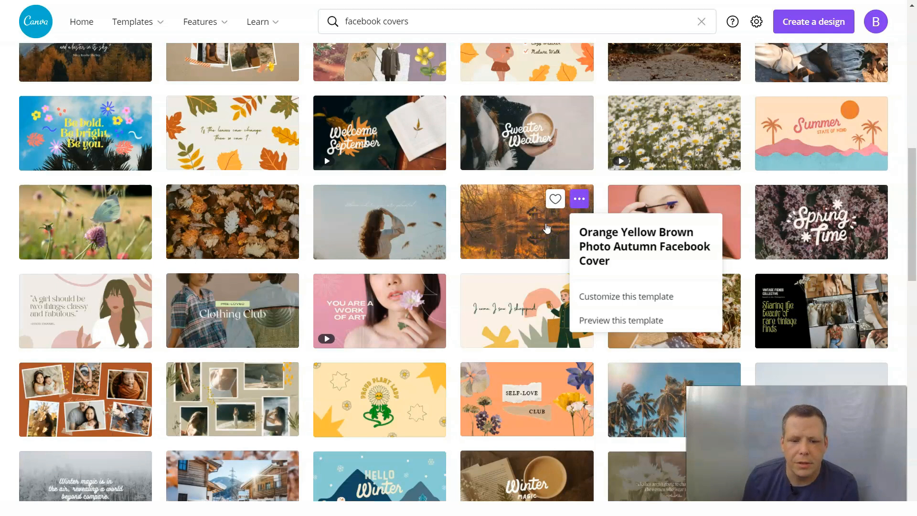
pyautogui.scroll(-1, 548, 228)
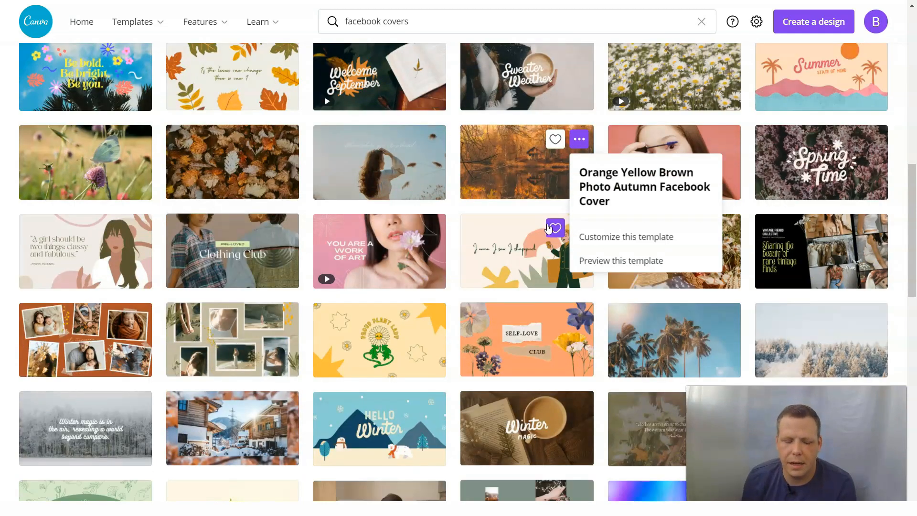
pyautogui.scroll(-2, 565, 230)
pyautogui.scroll(2, 578, 230)
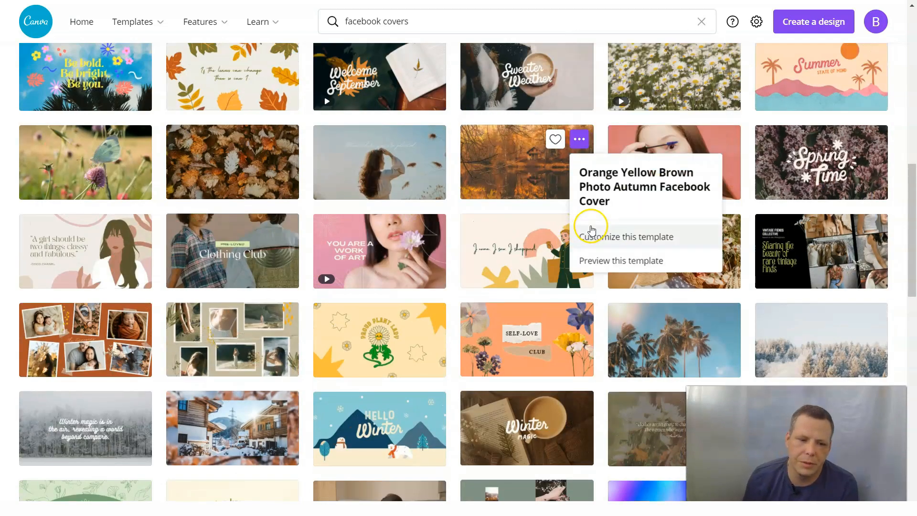
pyautogui.click(537, 176)
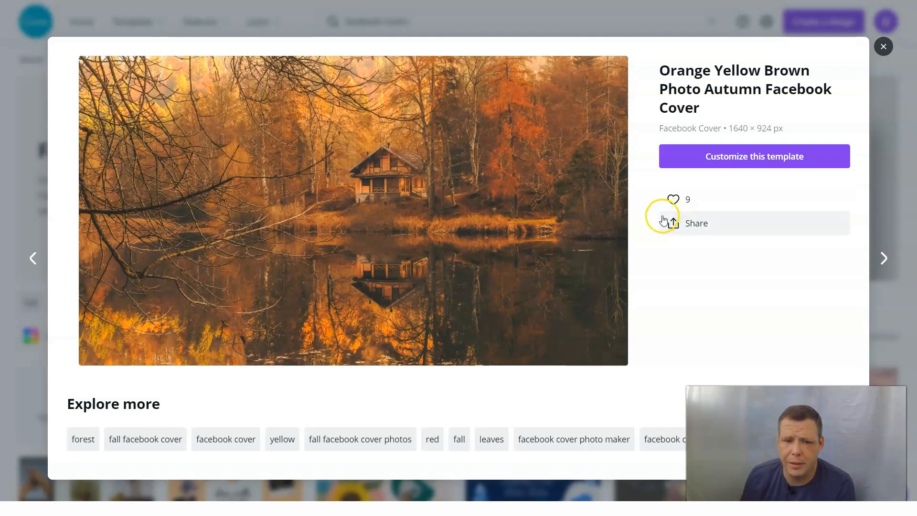
pyautogui.click(748, 155)
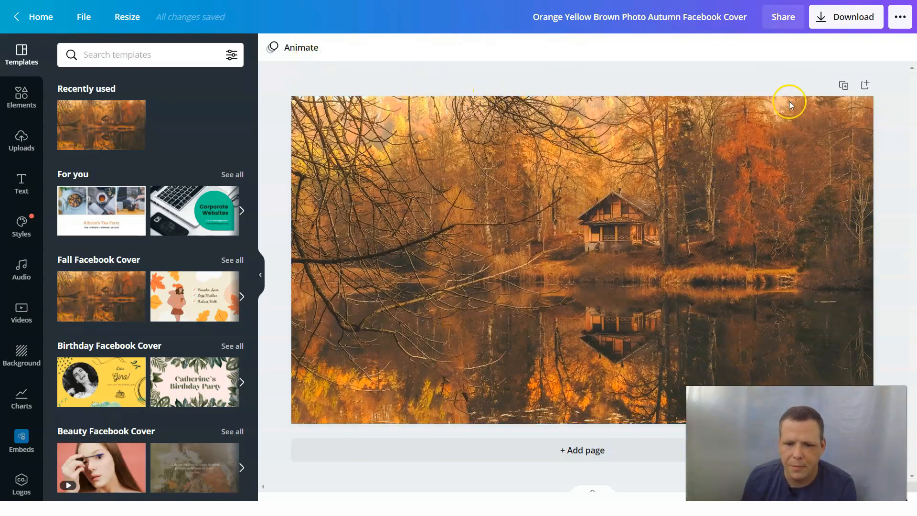
# Compare the page animations and apply the Breathe animation to the autumn cover page
pyautogui.click(303, 50)
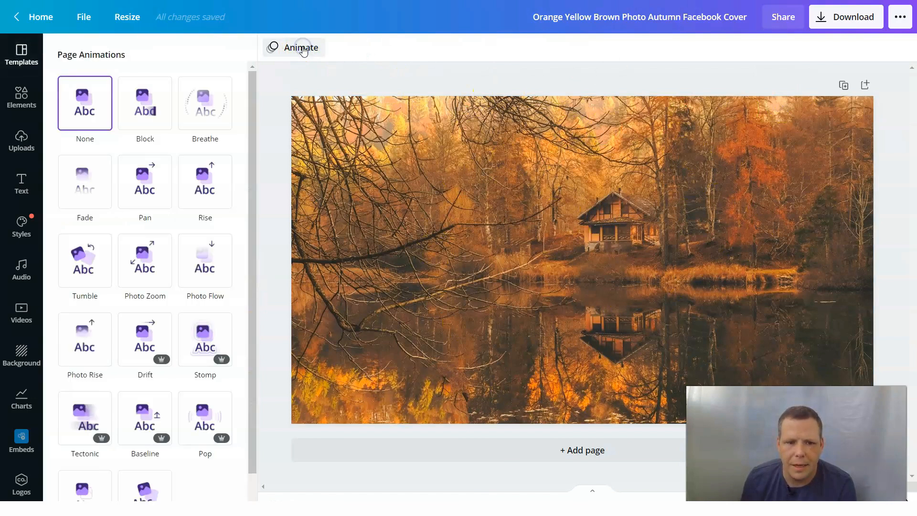
pyautogui.click(165, 111)
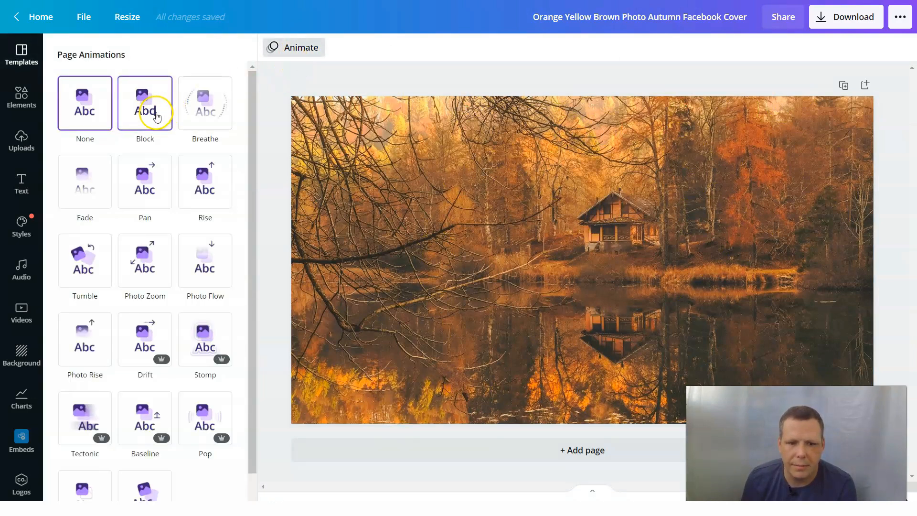
pyautogui.click(200, 109)
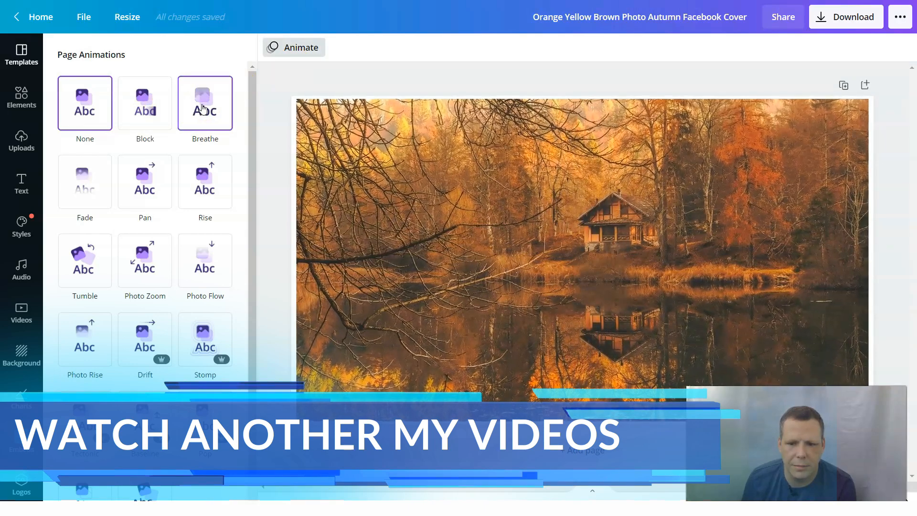
pyautogui.click(225, 190)
pyautogui.click(214, 125)
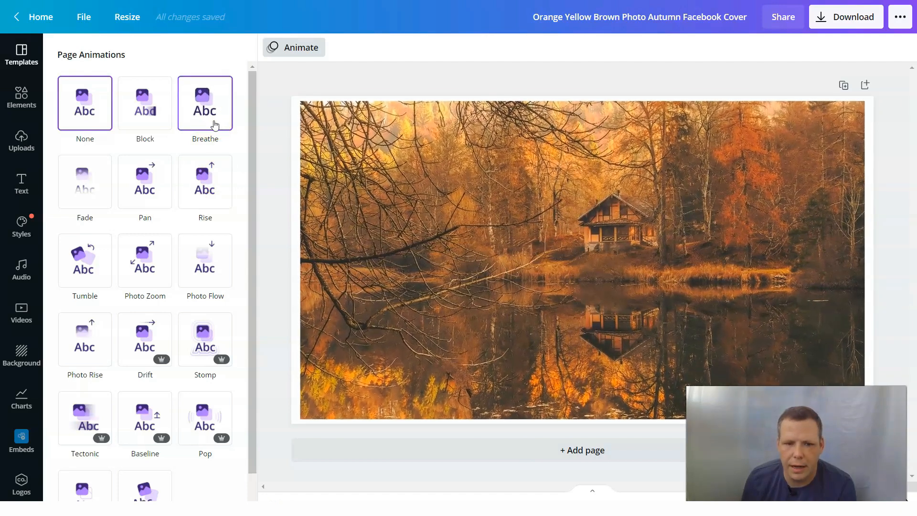
pyautogui.click(217, 116)
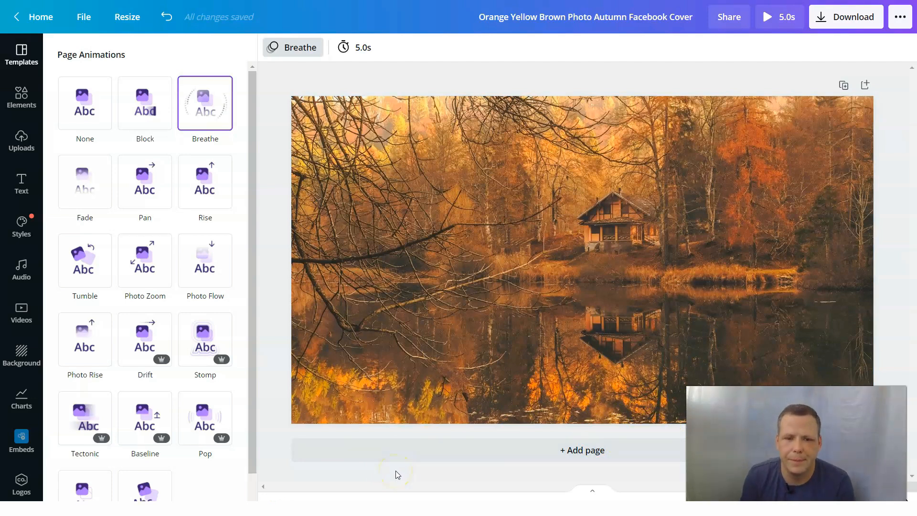
# Set the page's timing to 10.0 seconds and check the available publishing options
pyautogui.click(361, 48)
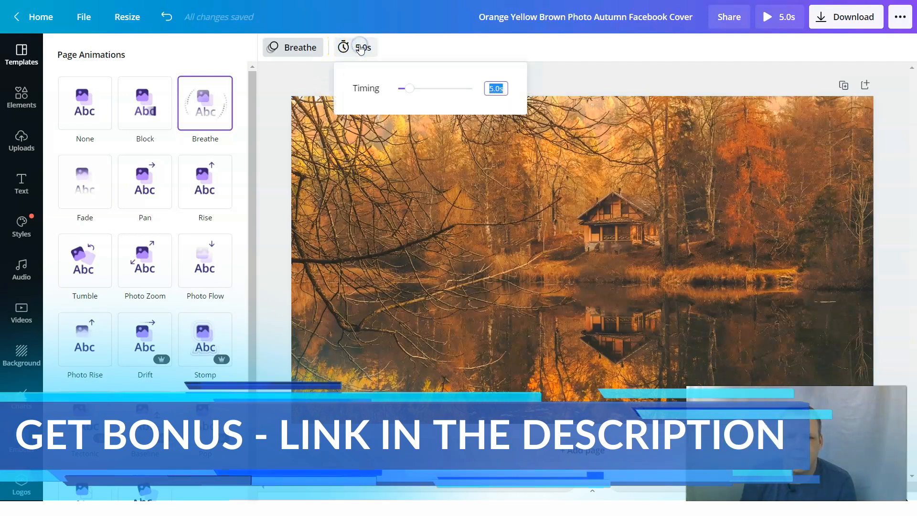
pyautogui.moveTo(417, 95)
pyautogui.mouseDown()
pyautogui.moveTo(432, 90)
pyautogui.moveTo(420, 89)
pyautogui.mouseUp()
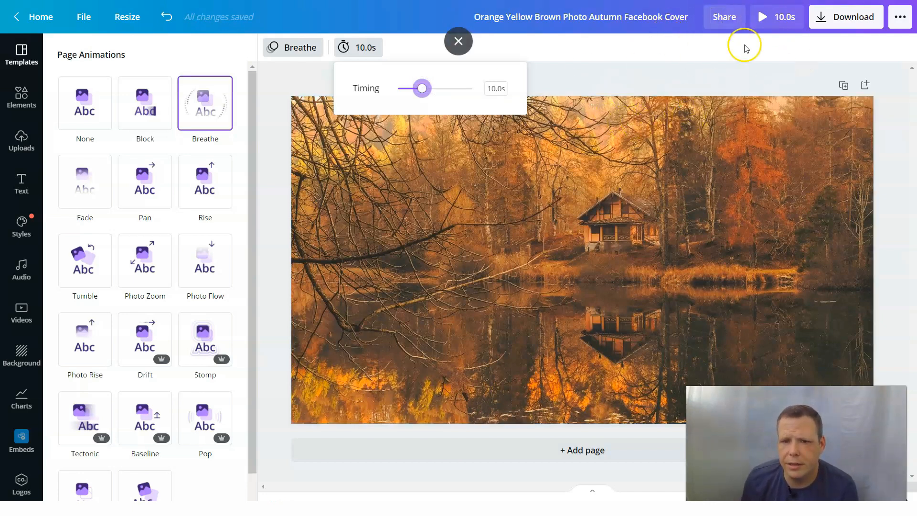
pyautogui.click(901, 17)
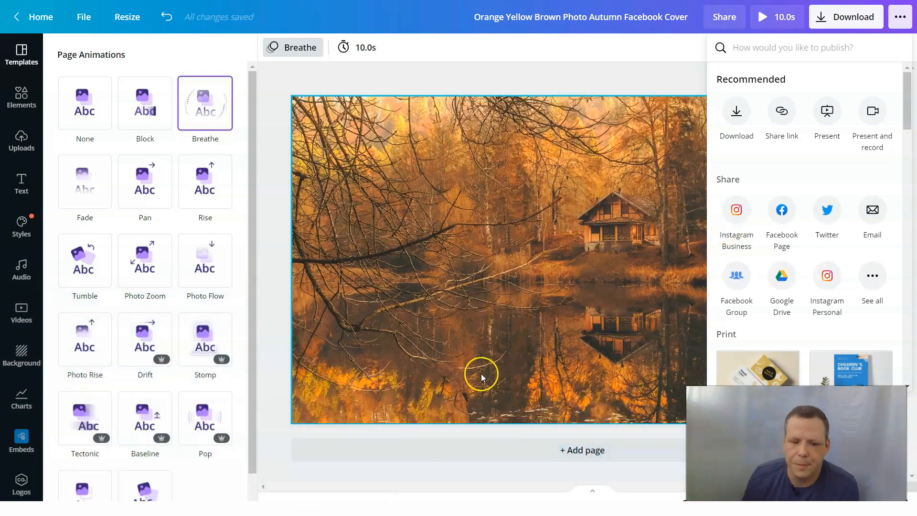
pyautogui.click(673, 77)
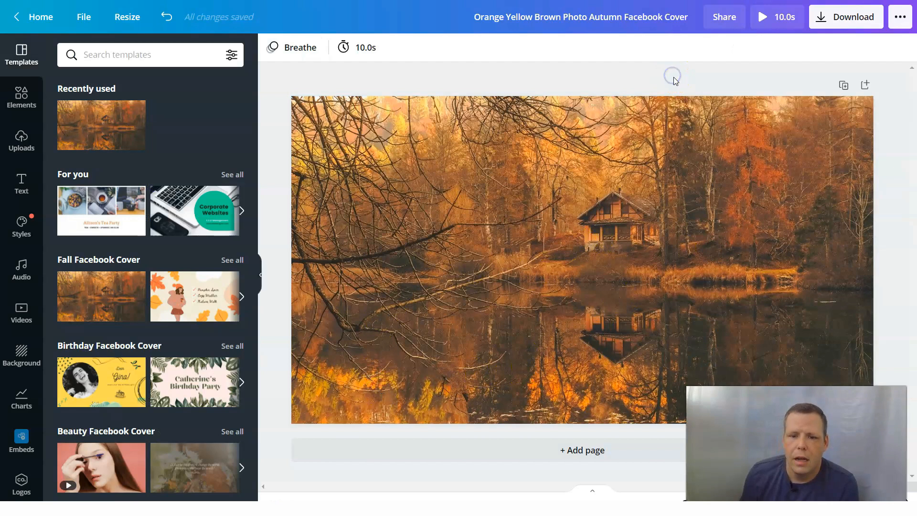
# Add a blank second page below the autumn cover and look over both pages and the suggested templates
pyautogui.click(586, 451)
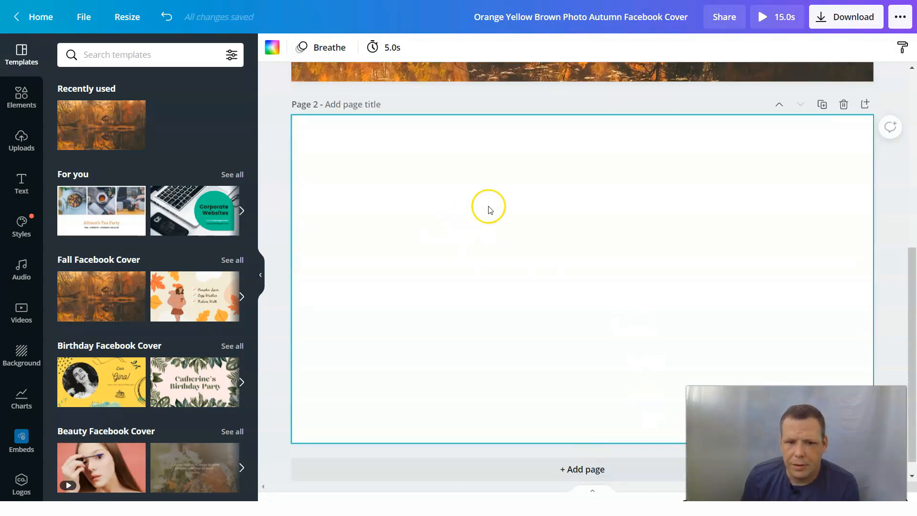
pyautogui.scroll(6, 488, 209)
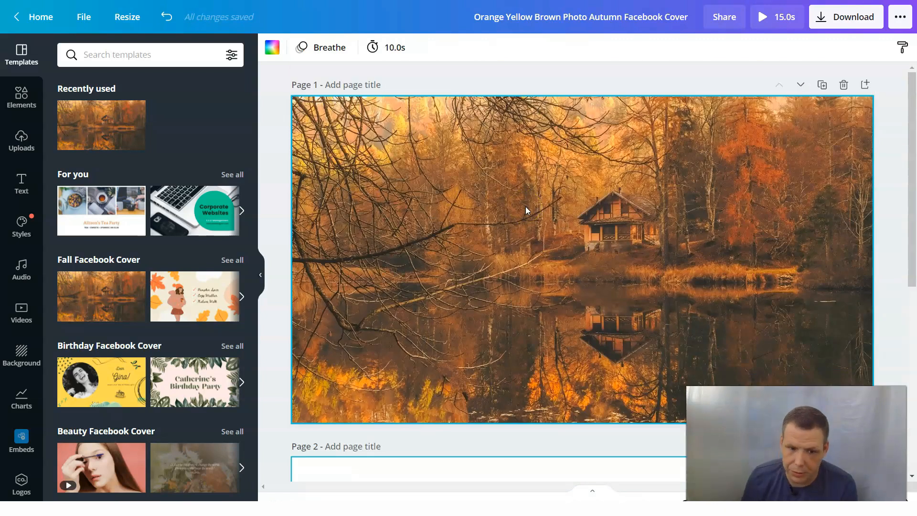
pyautogui.scroll(-6, 568, 354)
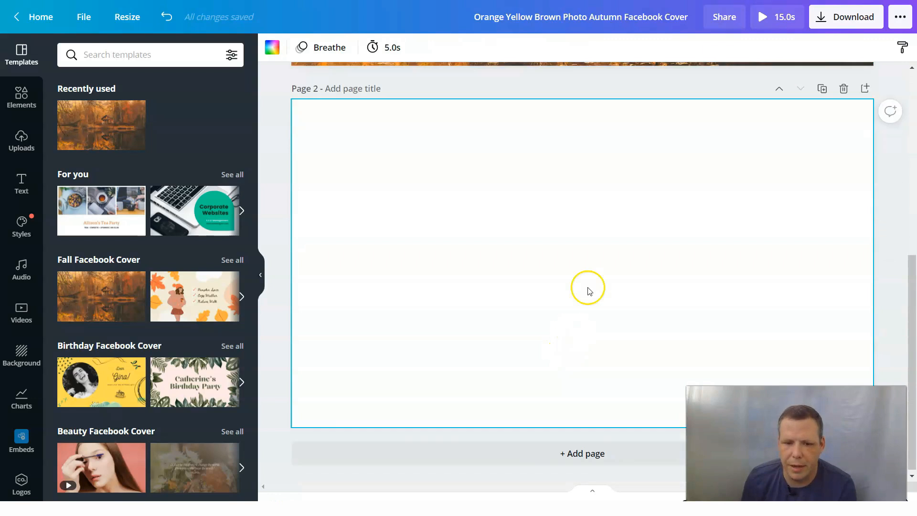
pyautogui.scroll(6, 592, 263)
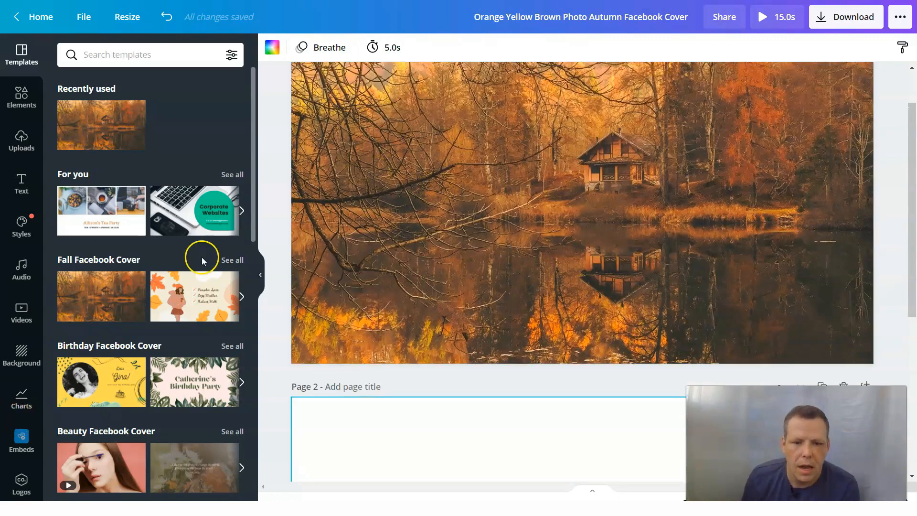
pyautogui.scroll(-3, 199, 256)
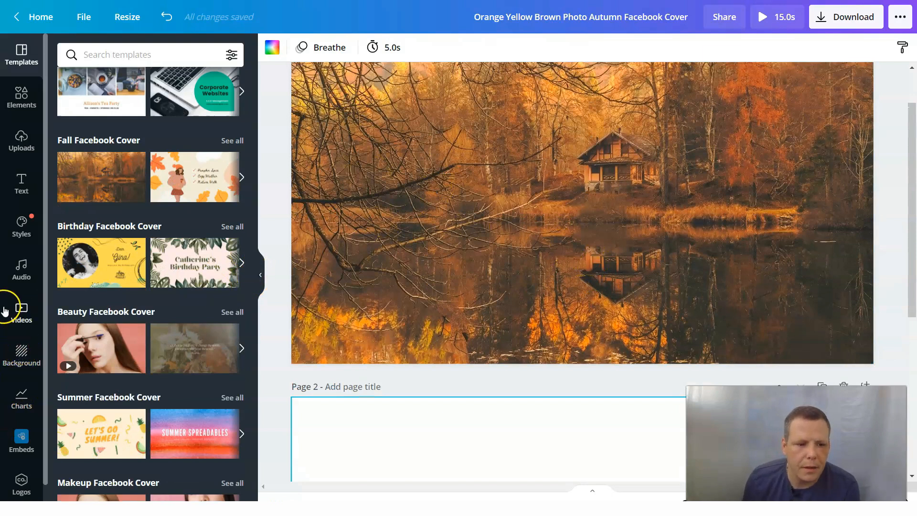
# Try embedding the example YouTube video on the blank second page and delete it
pyautogui.click(22, 437)
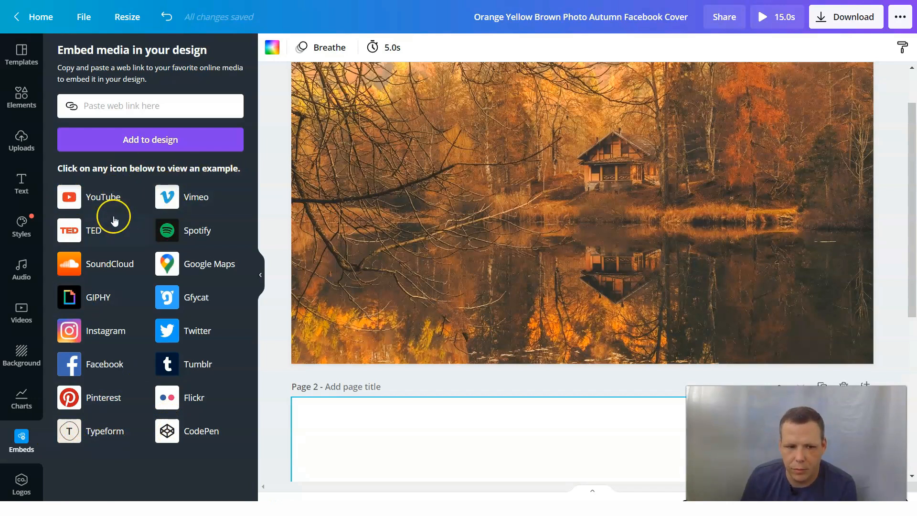
pyautogui.click(107, 200)
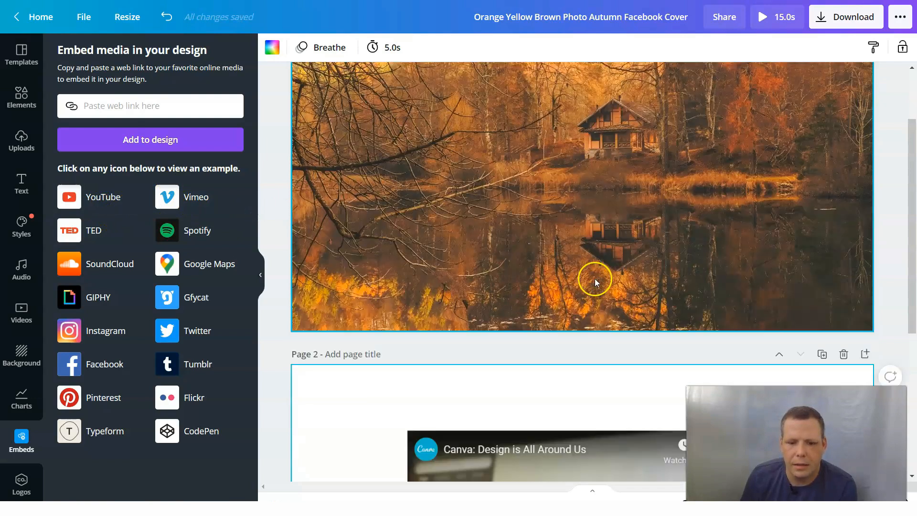
pyautogui.scroll(-4, 583, 313)
pyautogui.scroll(-1, 595, 299)
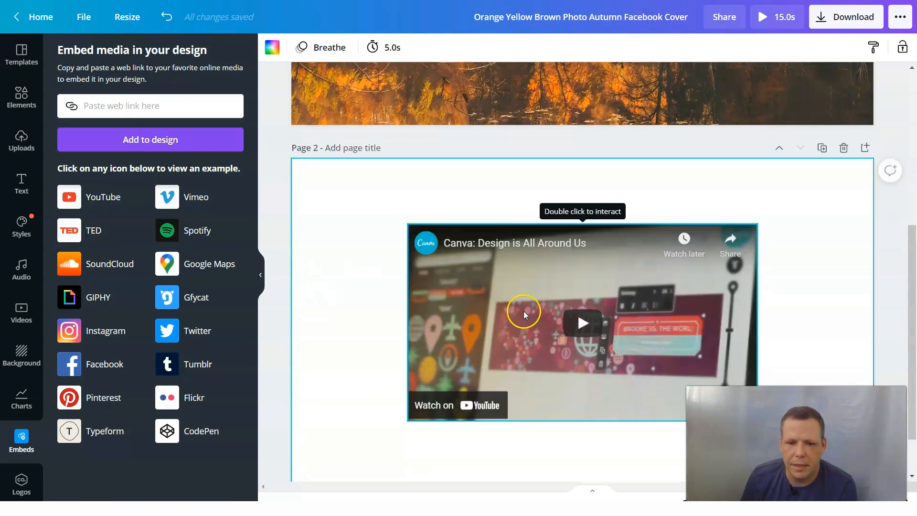
pyautogui.rightClick(524, 300)
pyautogui.click(573, 364)
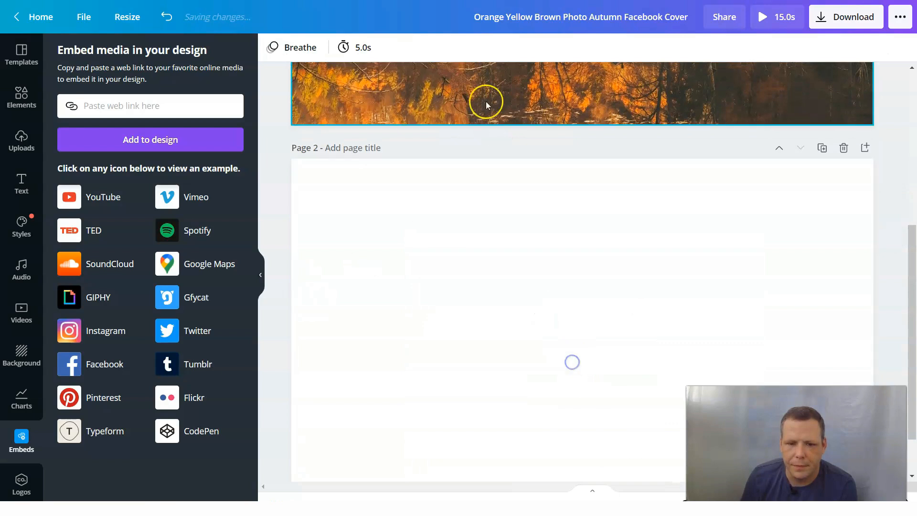
# Embed the example YouTube video on page 1 over the autumn photo
pyautogui.click(486, 101)
pyautogui.scroll(6, 510, 268)
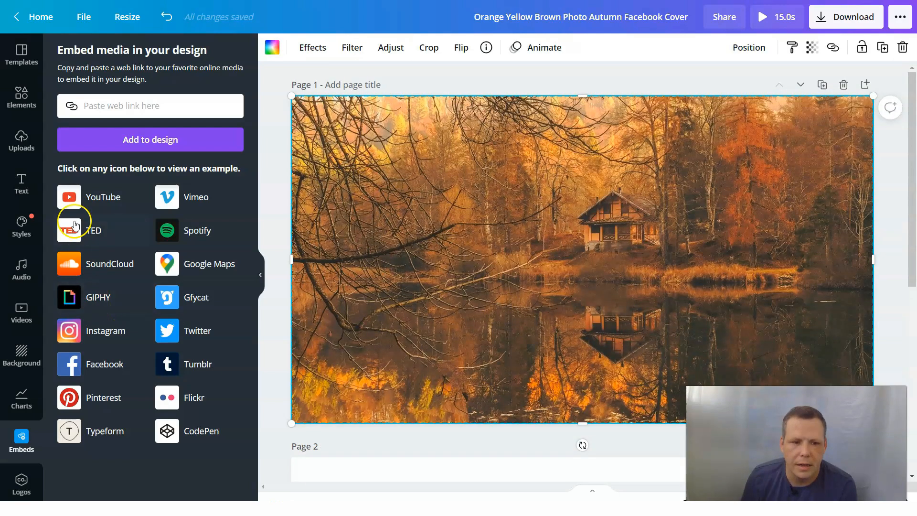
pyautogui.click(74, 198)
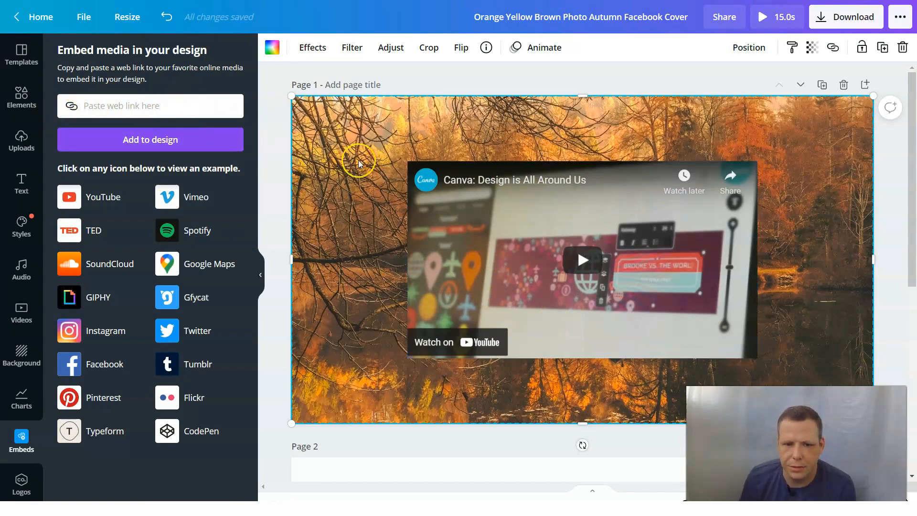
# Try the embedded video at a smaller size in the upper-left area of the autumn photo and delete it
pyautogui.click(424, 202)
pyautogui.moveTo(408, 163); pyautogui.dragTo(390, 151)
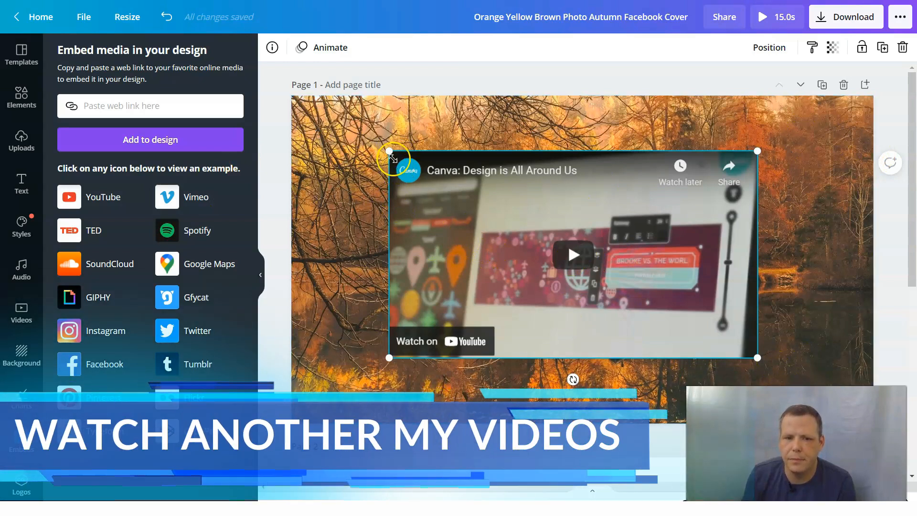
pyautogui.moveTo(389, 152); pyautogui.dragTo(538, 291)
pyautogui.moveTo(604, 301); pyautogui.dragTo(376, 199)
pyautogui.rightClick(378, 200)
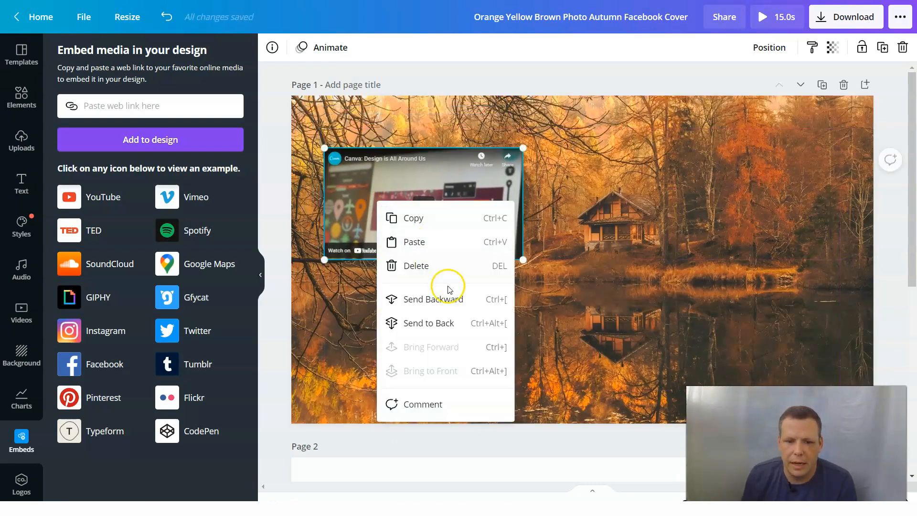
pyautogui.click(441, 273)
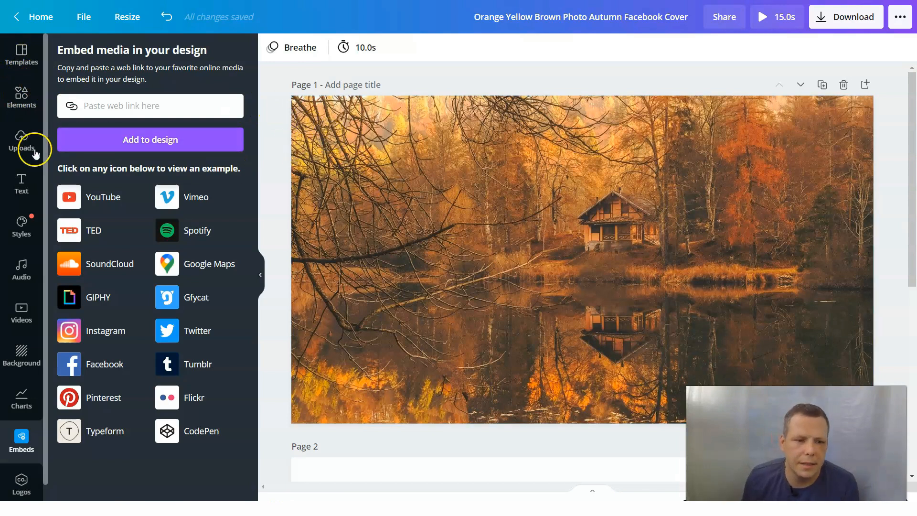
# Look through the recently used text styles, including the full list of them
pyautogui.click(21, 183)
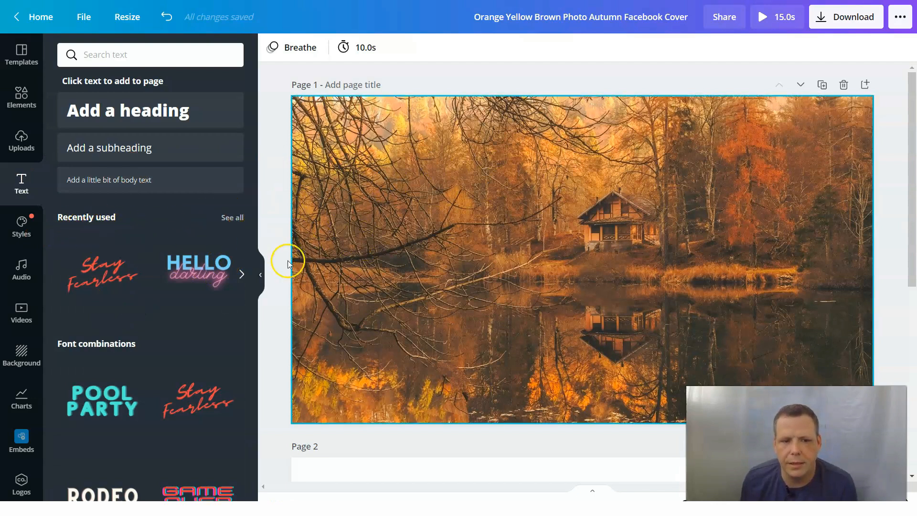
pyautogui.click(242, 274)
pyautogui.click(243, 274)
pyautogui.click(243, 274)
pyautogui.click(242, 274)
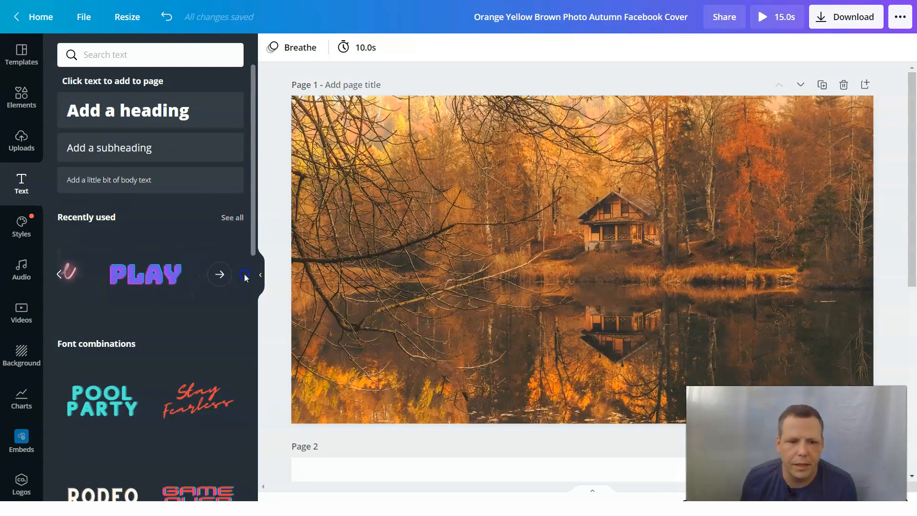
pyautogui.click(219, 275)
pyautogui.click(19, 183)
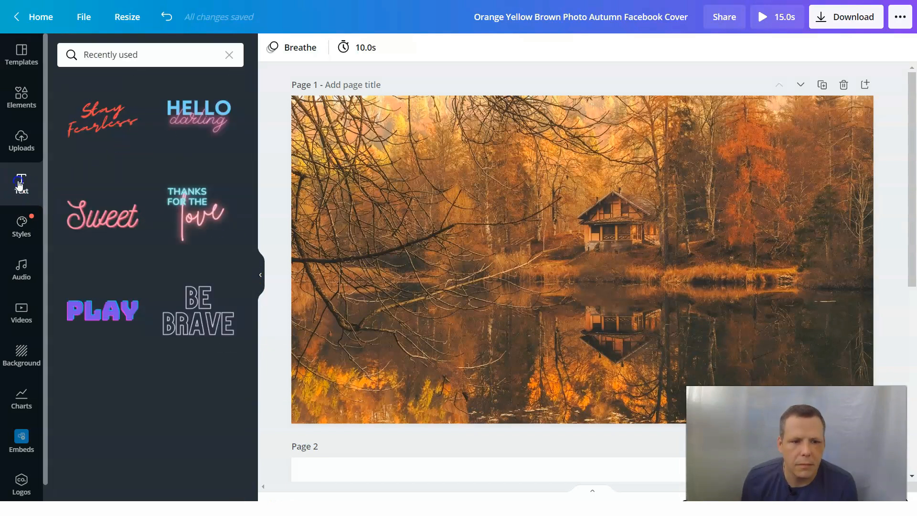
pyautogui.click(233, 60)
# Browse the ready-made font combinations for a text style that suits the cover
pyautogui.scroll(-1, 148, 294)
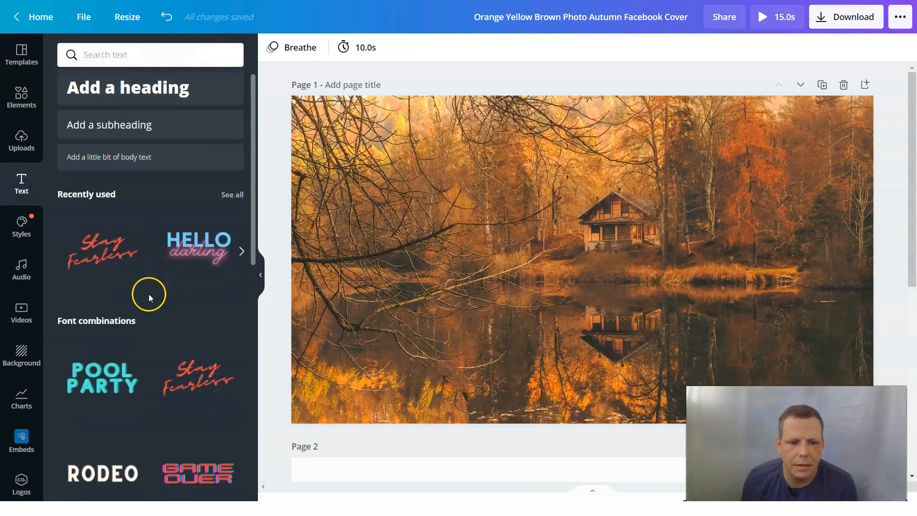
pyautogui.scroll(-8, 148, 294)
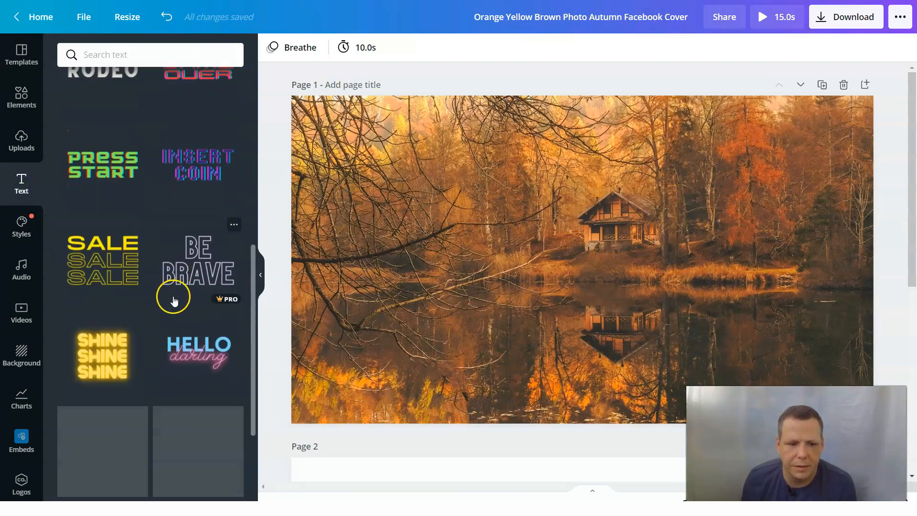
pyautogui.scroll(-5, 173, 300)
pyautogui.scroll(-3, 172, 300)
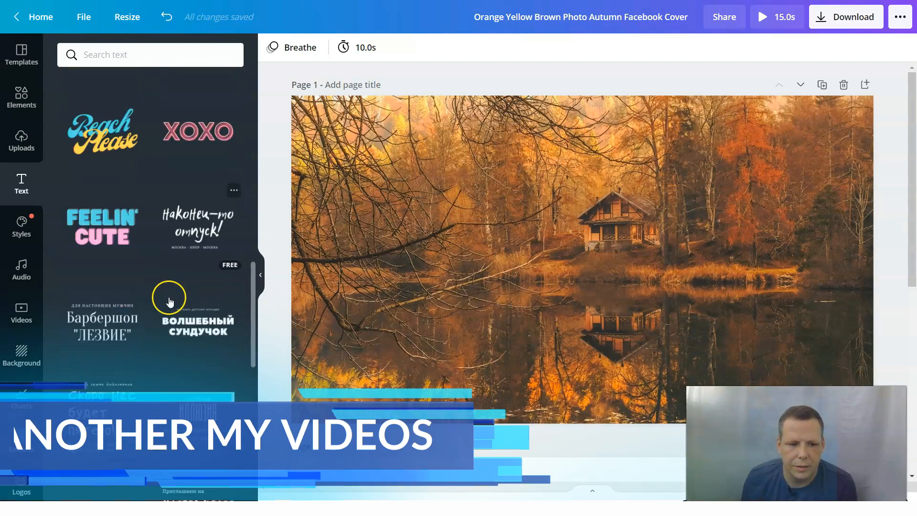
pyautogui.scroll(-12, 148, 245)
pyautogui.scroll(8, 146, 274)
pyautogui.scroll(15, 117, 226)
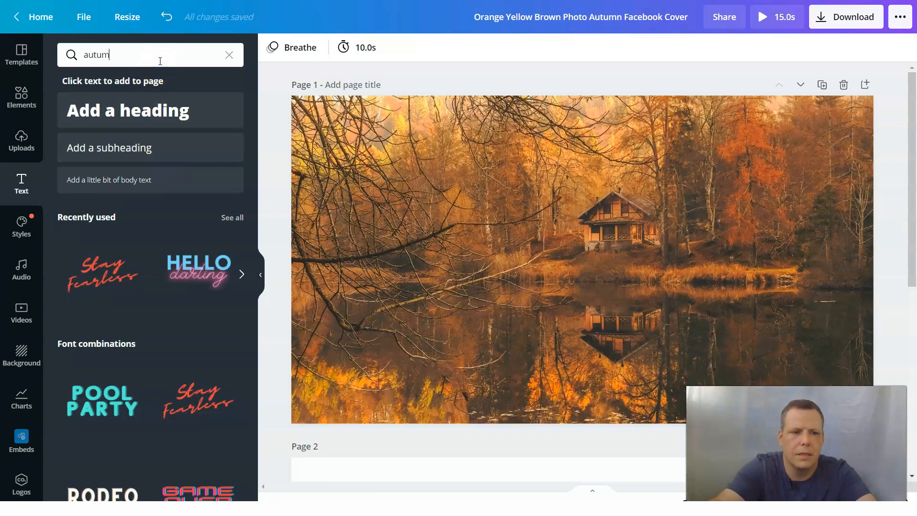
# Search the text styles for "autumn" and for "fall"
pyautogui.press('Return')
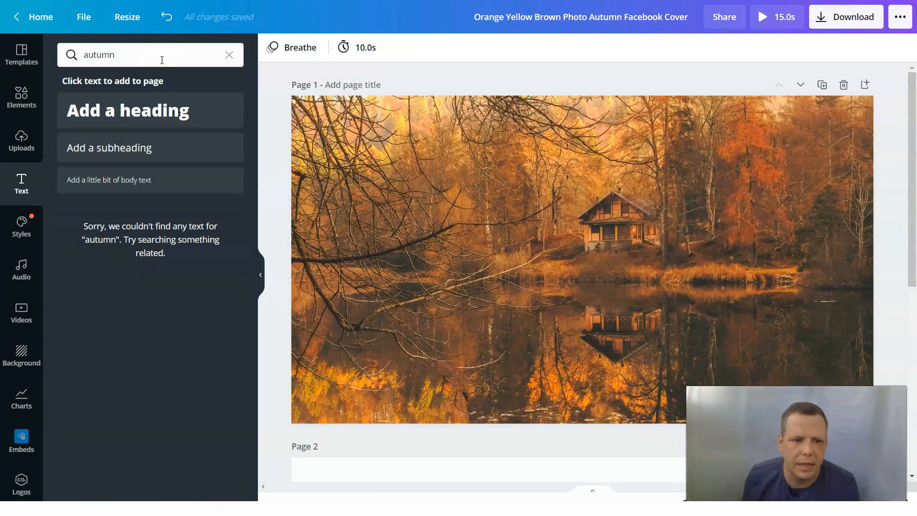
pyautogui.click(119, 63)
pyautogui.press('BackSpace')
pyautogui.press('BackSpace')
pyautogui.write('fa')
pyautogui.press('Return')
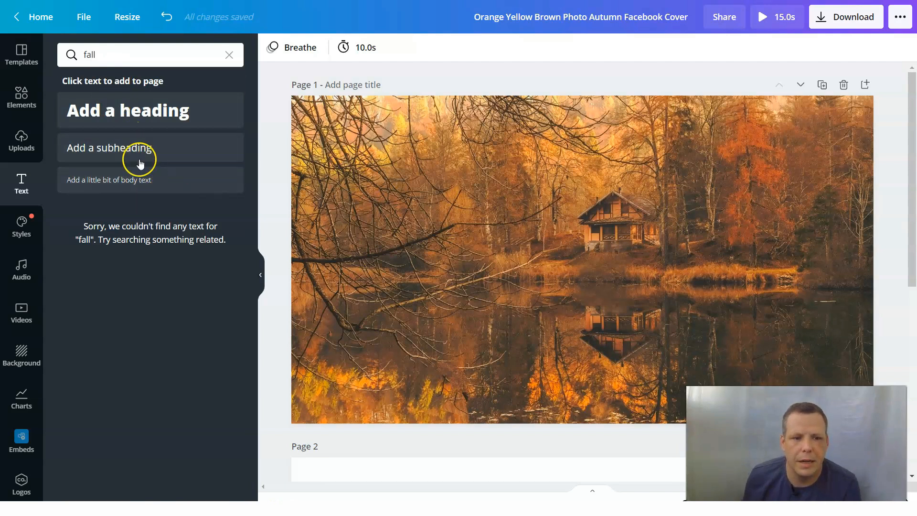
# Add a heading to page 1 and move it to the upper middle of the photo, above the cabin
pyautogui.click(139, 120)
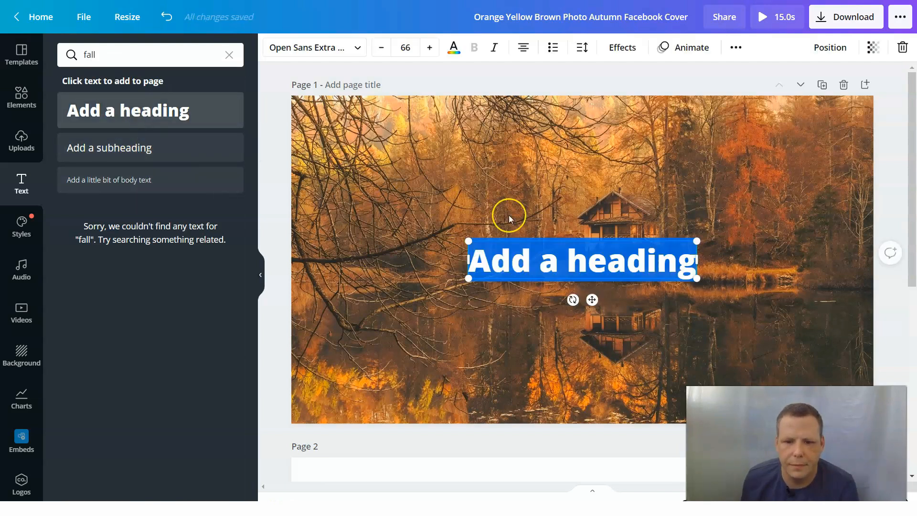
pyautogui.click(224, 62)
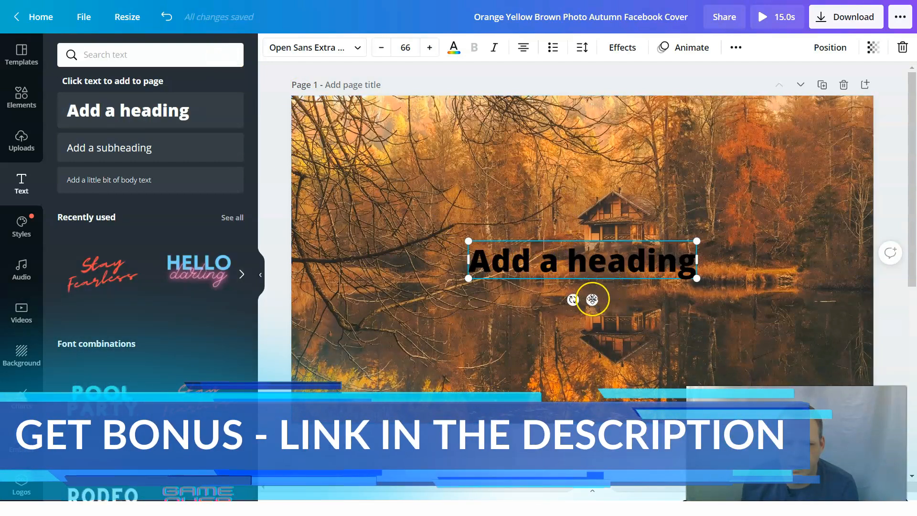
pyautogui.moveTo(592, 300); pyautogui.dragTo(579, 189)
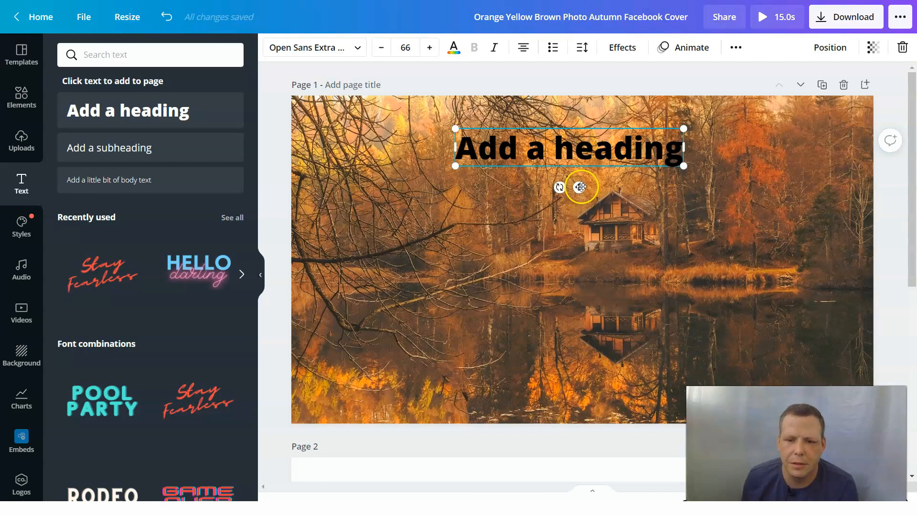
pyautogui.moveTo(584, 190); pyautogui.dragTo(562, 172)
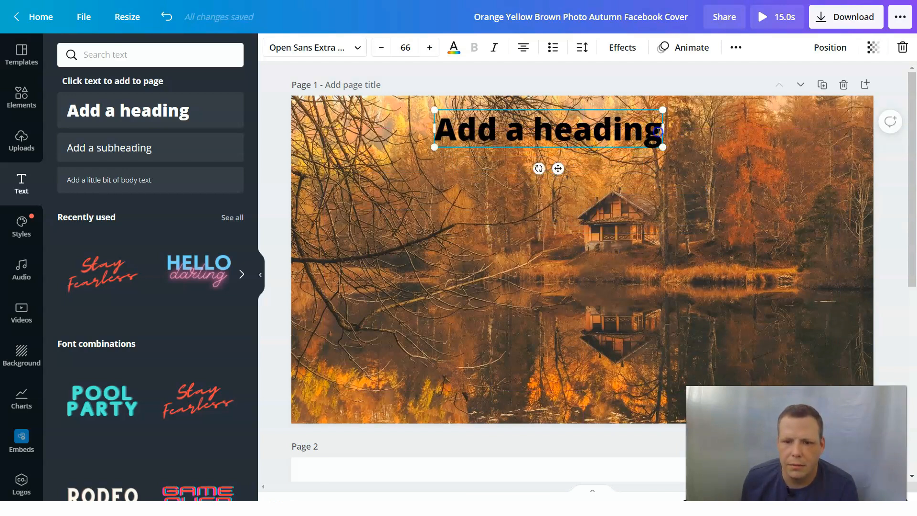
# Replace the heading's placeholder text with "Autumn Is Finally Here"
pyautogui.moveTo(658, 132); pyautogui.dragTo(420, 144)
pyautogui.press('BackSpace')
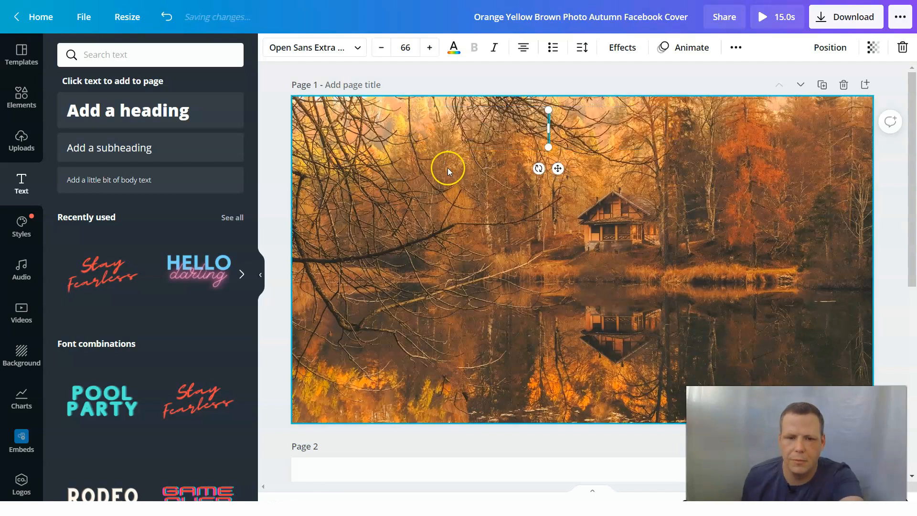
pyautogui.write('Aumt')
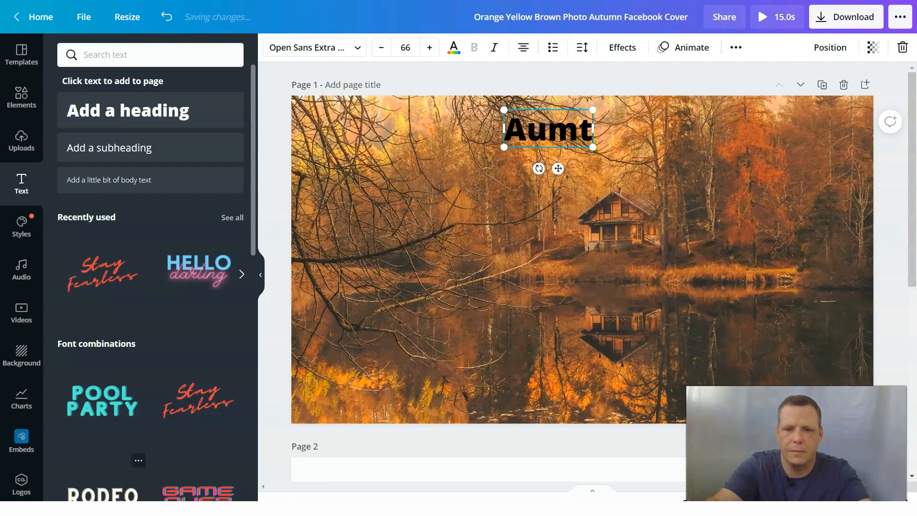
pyautogui.press('BackSpace')
pyautogui.press('BackSpace')
pyautogui.write('tumn')
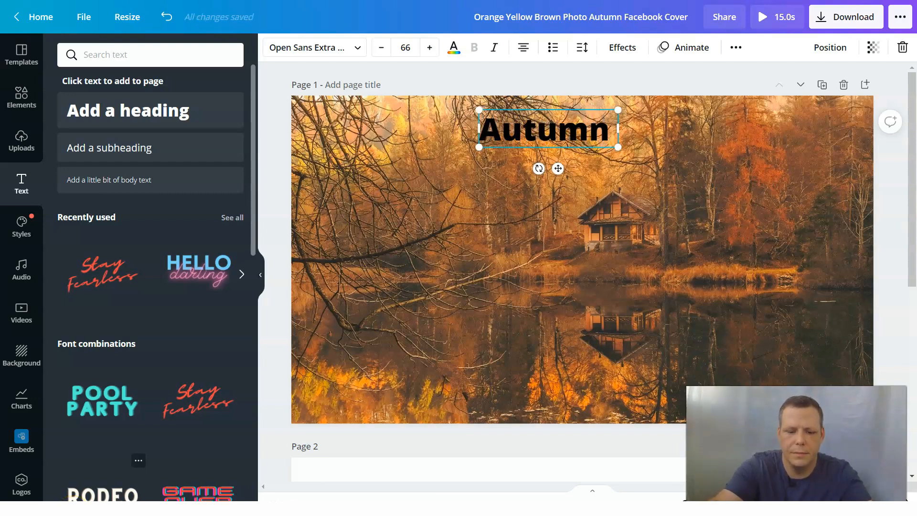
pyautogui.write(' is')
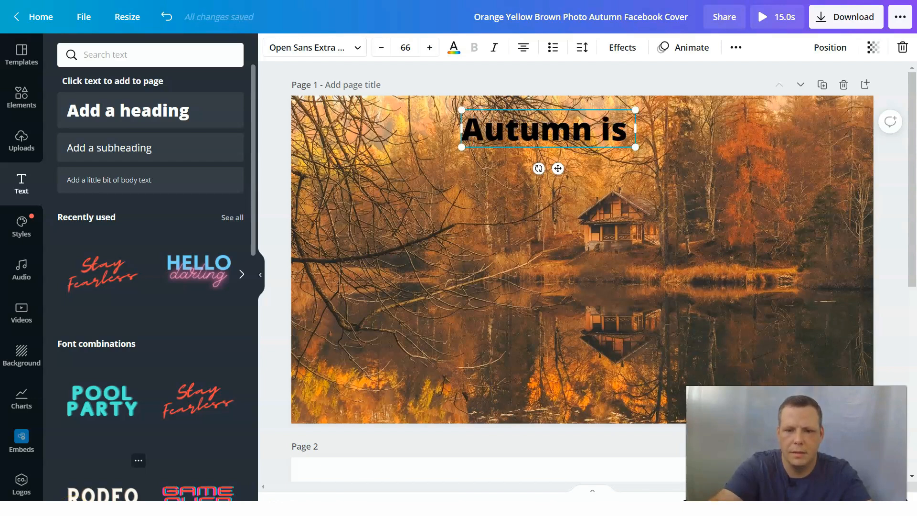
pyautogui.write(' Finall')
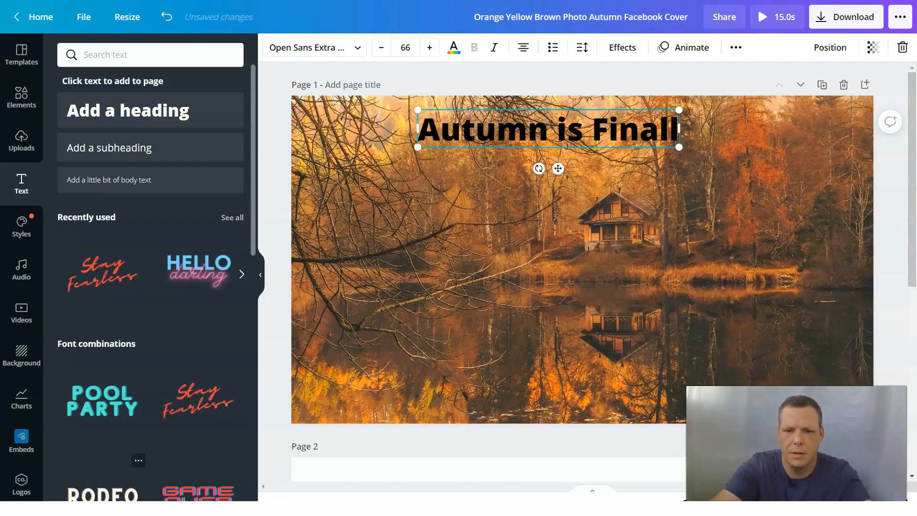
pyautogui.write('y Here')
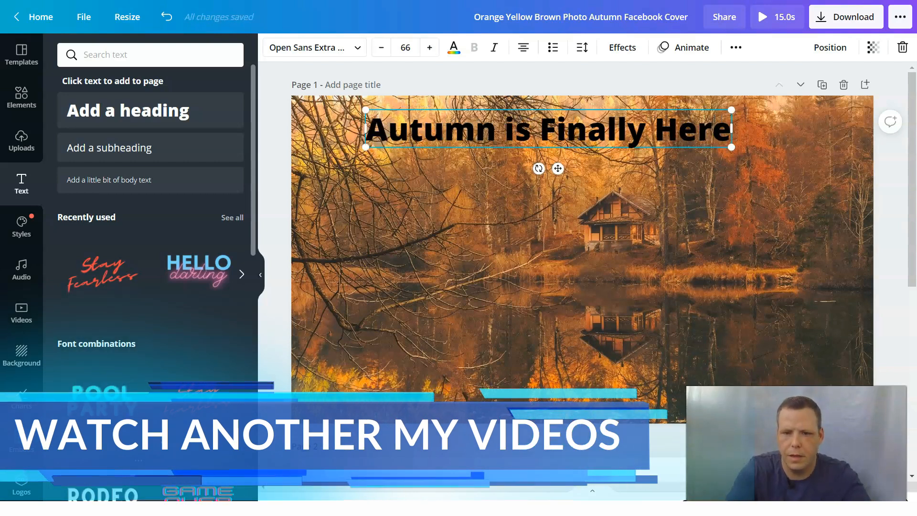
pyautogui.press('BackSpace')
pyautogui.write('I')
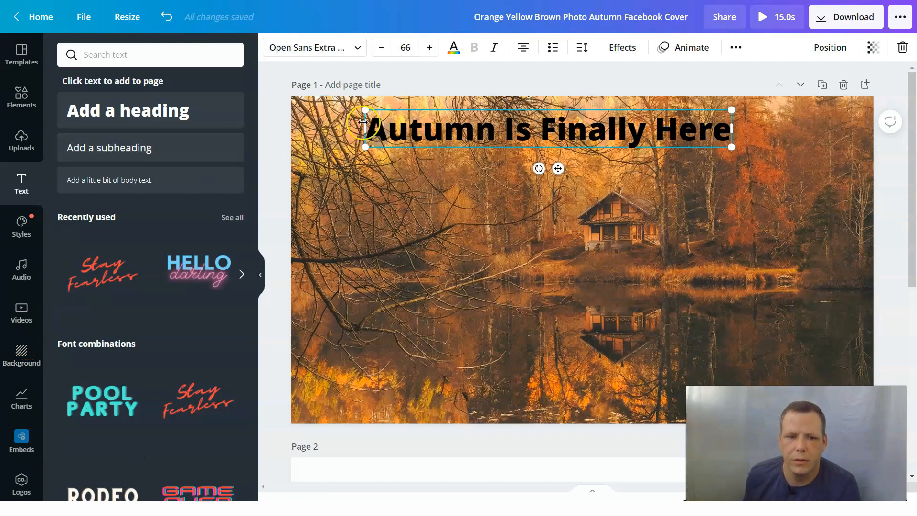
# Color the whole heading white and italicize it
pyautogui.moveTo(367, 125); pyautogui.dragTo(716, 98)
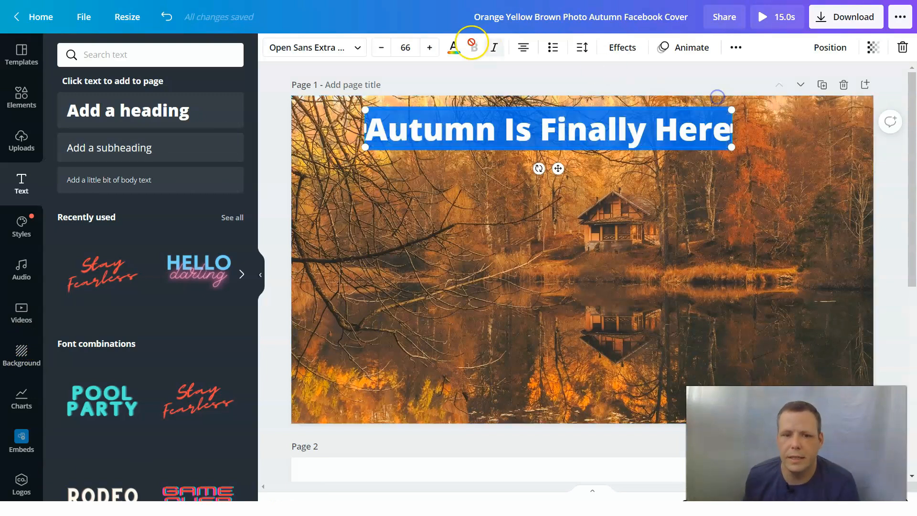
pyautogui.click(455, 48)
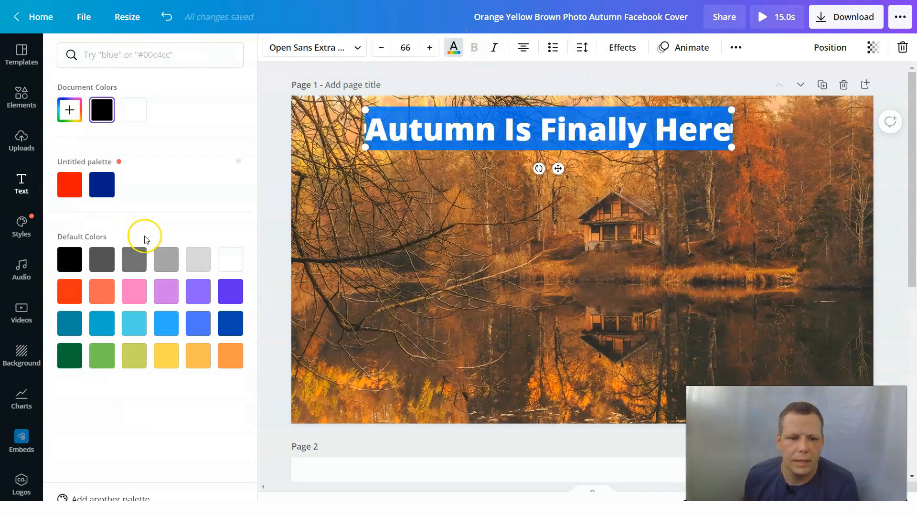
pyautogui.click(229, 261)
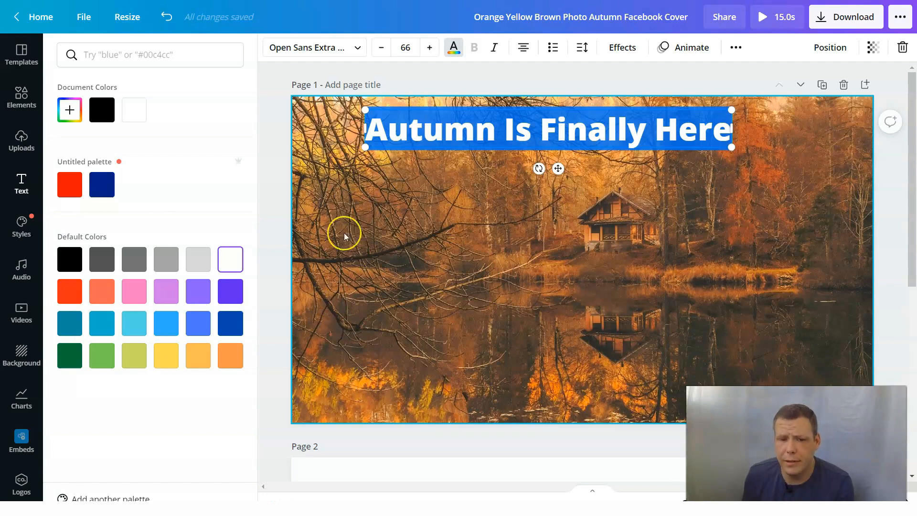
pyautogui.click(495, 49)
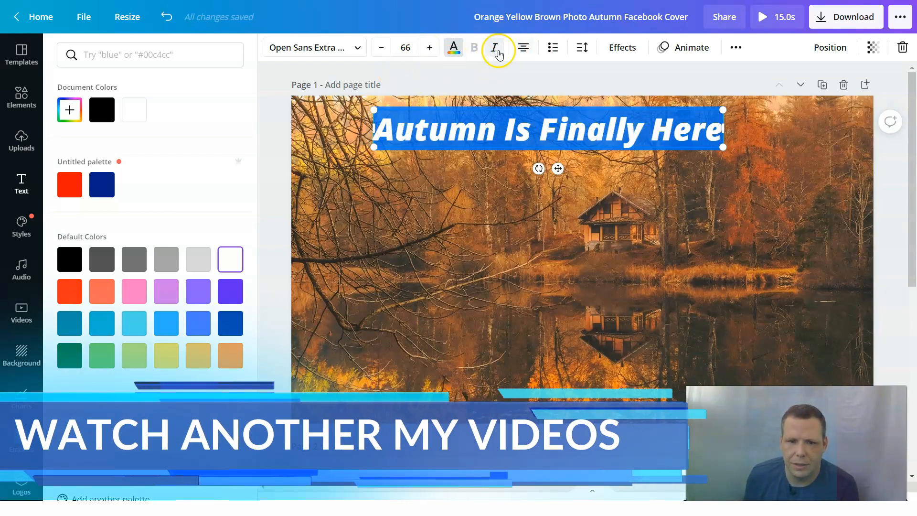
# Change the heading's font to Jonathan and enlarge it to size 91
pyautogui.click(358, 49)
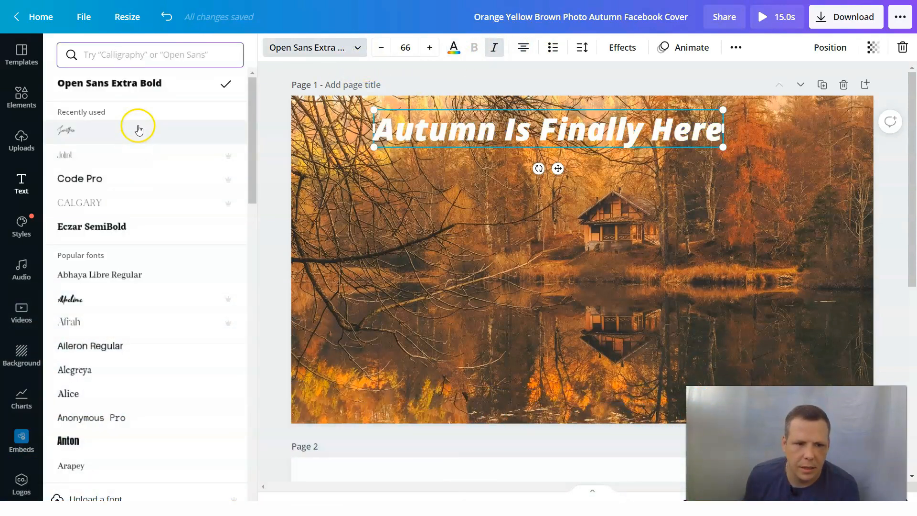
pyautogui.click(114, 138)
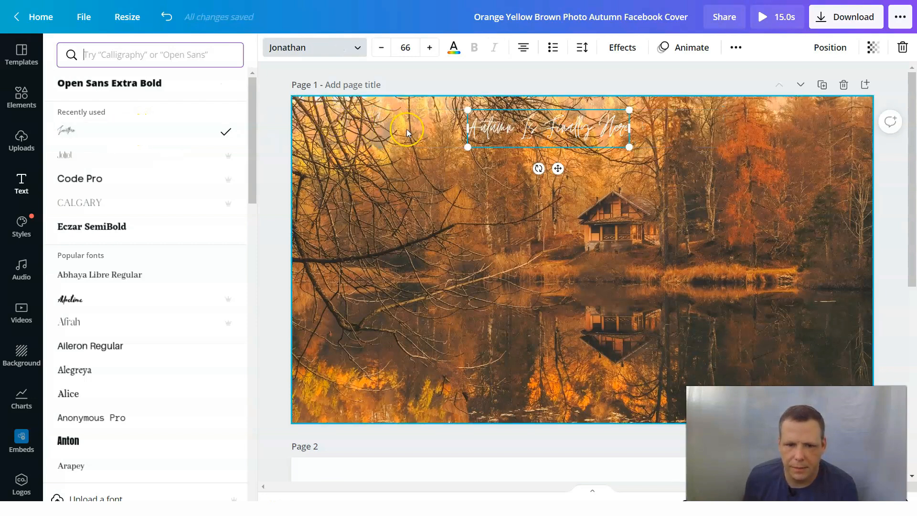
pyautogui.moveTo(470, 128); pyautogui.dragTo(614, 129)
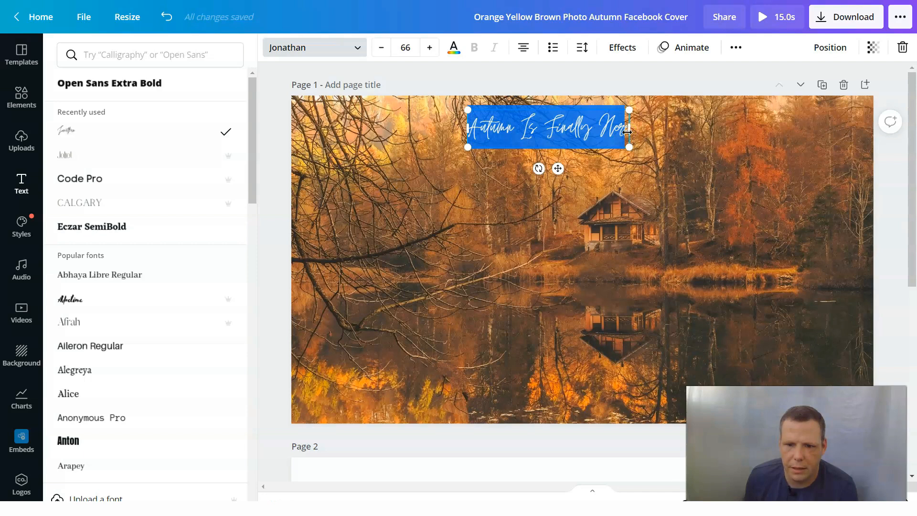
pyautogui.moveTo(629, 132); pyautogui.dragTo(470, 126)
pyautogui.click(430, 47)
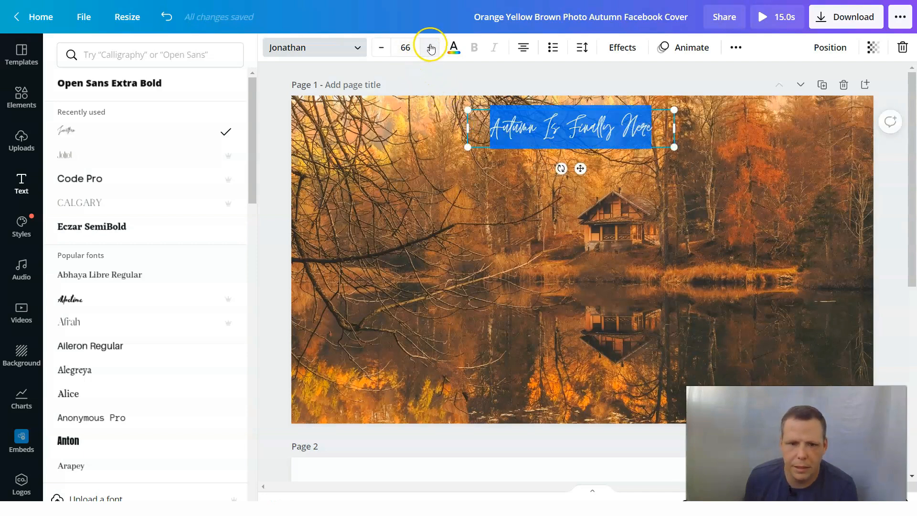
pyautogui.click(432, 48)
pyautogui.click(431, 47)
pyautogui.click(431, 47)
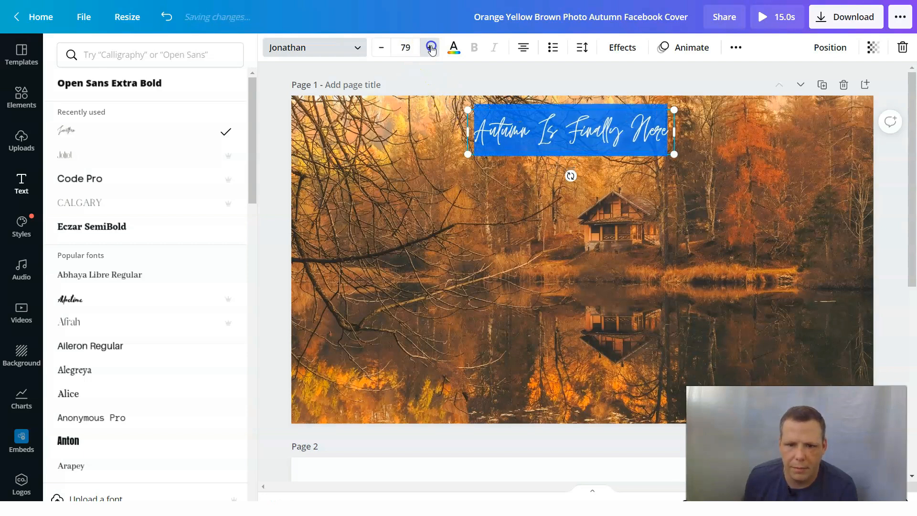
pyautogui.click(432, 48)
pyautogui.click(431, 47)
pyautogui.click(432, 48)
pyautogui.click(431, 48)
pyautogui.click(432, 47)
# Move the heading slightly up and to the left on the autumn photo
pyautogui.click(429, 136)
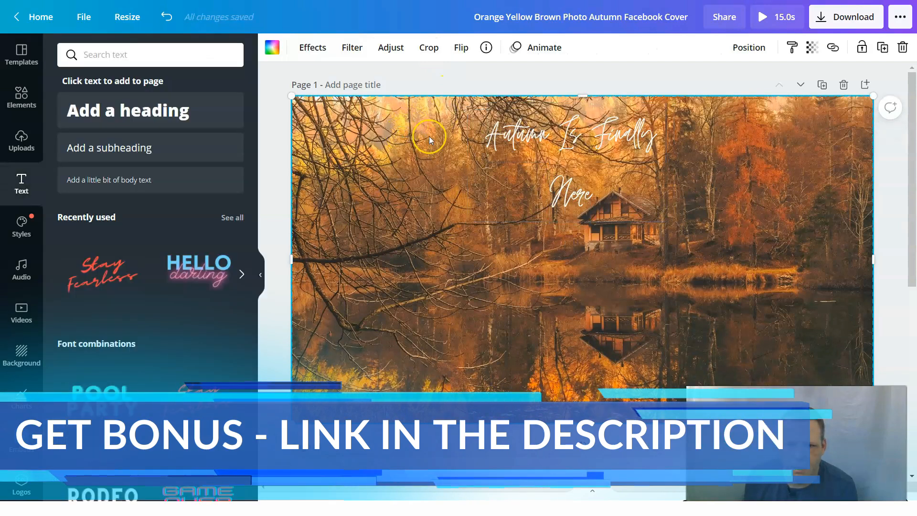
pyautogui.click(608, 192)
pyautogui.moveTo(425, 146); pyautogui.dragTo(594, 191)
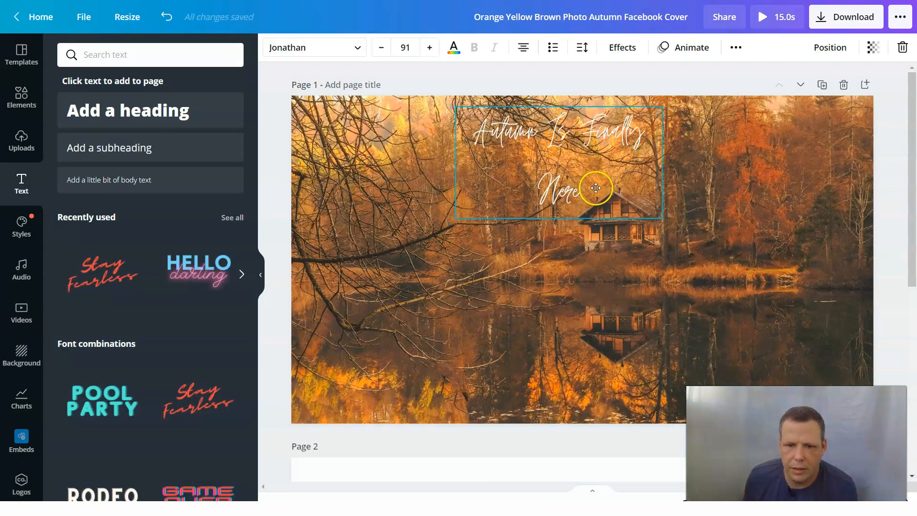
# Try the Neon text effect on the heading and switch it to Glitch
pyautogui.tripleClick(585, 190)
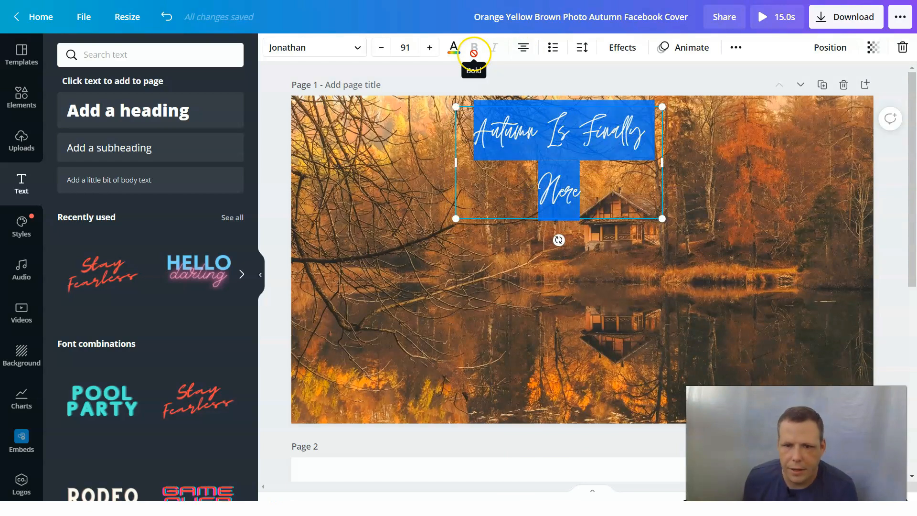
pyautogui.click(624, 48)
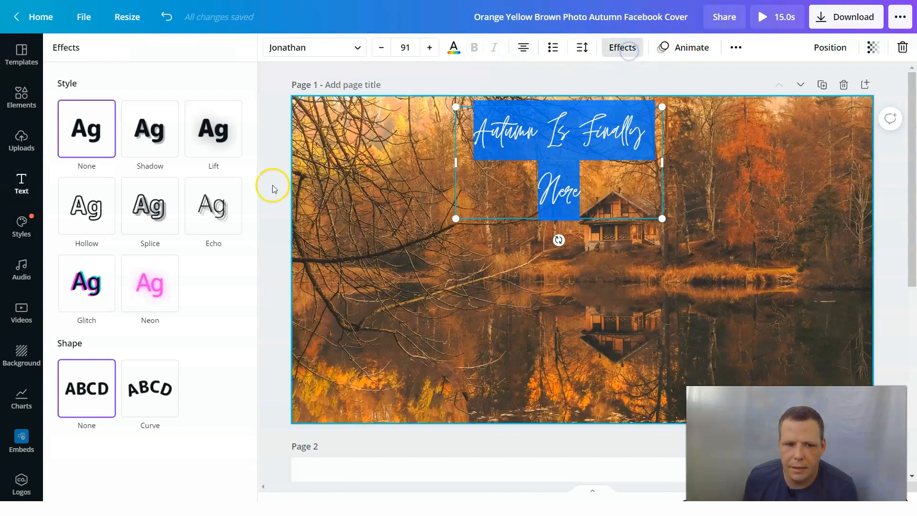
pyautogui.click(164, 310)
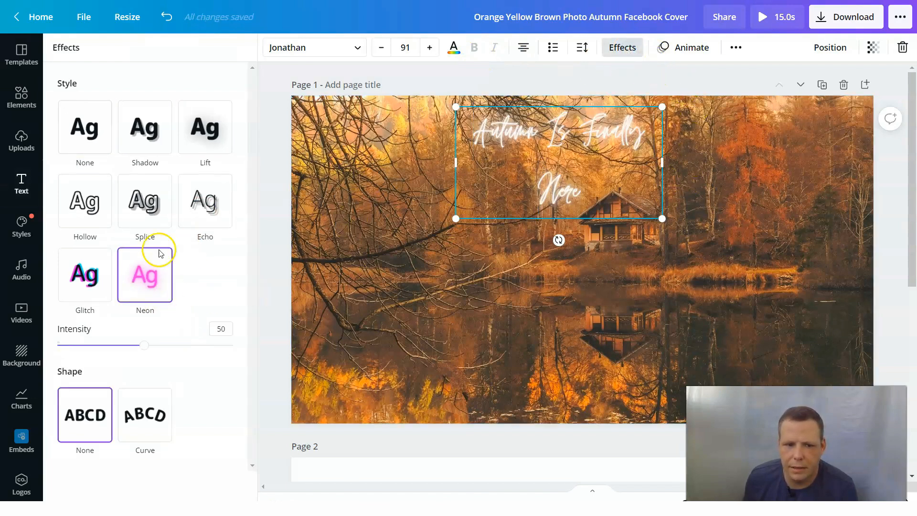
pyautogui.click(97, 285)
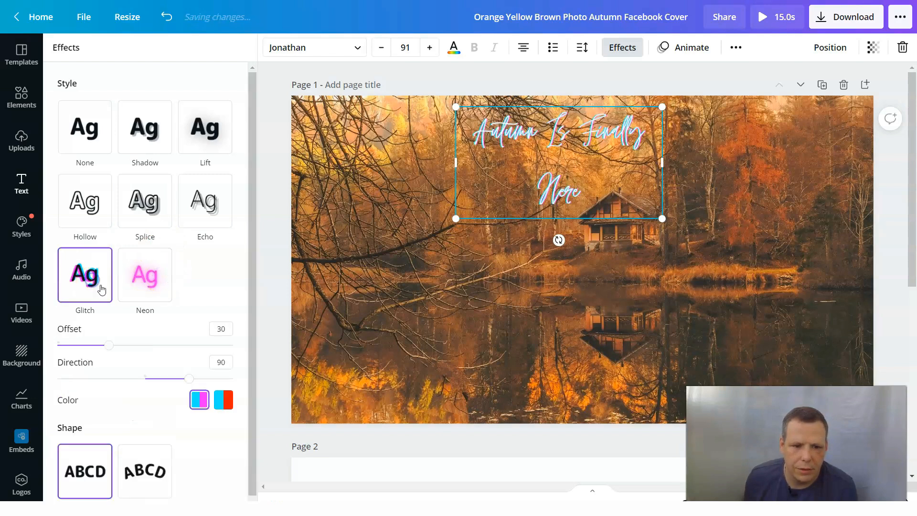
# Set the heading's Glitch effect offset to 49 and adjust the effect's direction
pyautogui.scroll(-1, 275, 281)
pyautogui.scroll(-1, 143, 263)
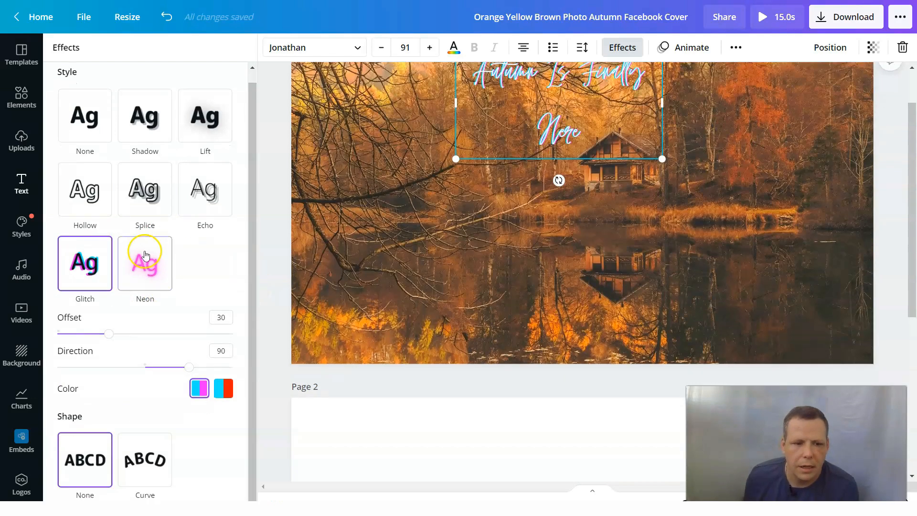
pyautogui.scroll(1, 149, 230)
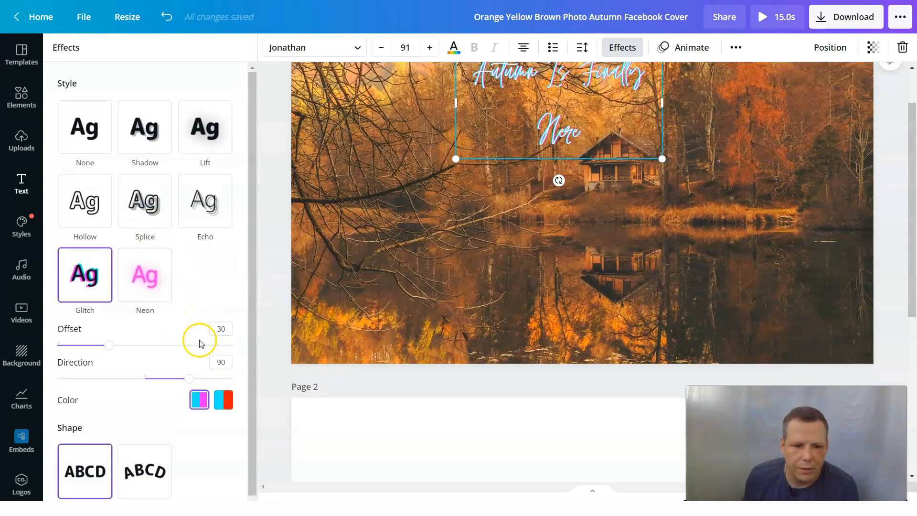
pyautogui.moveTo(127, 351); pyautogui.dragTo(153, 353)
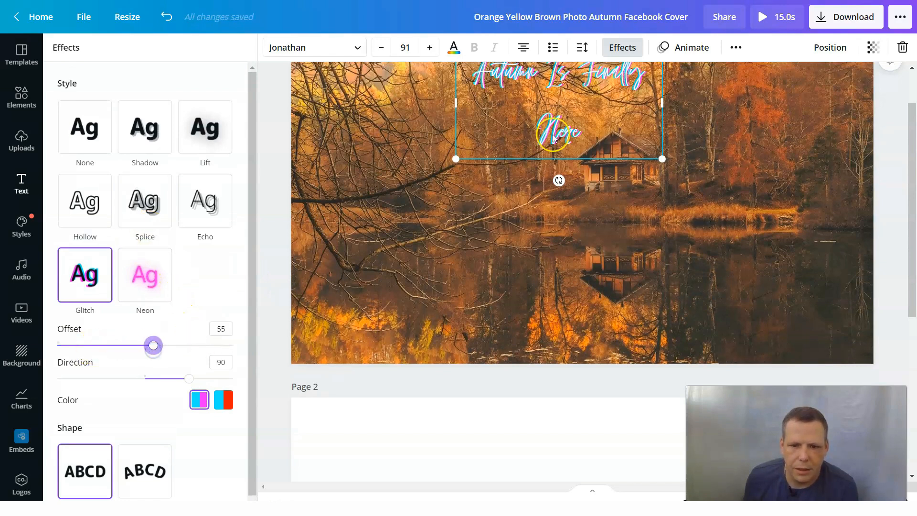
pyautogui.scroll(1, 590, 145)
pyautogui.moveTo(589, 145); pyautogui.dragTo(459, 85)
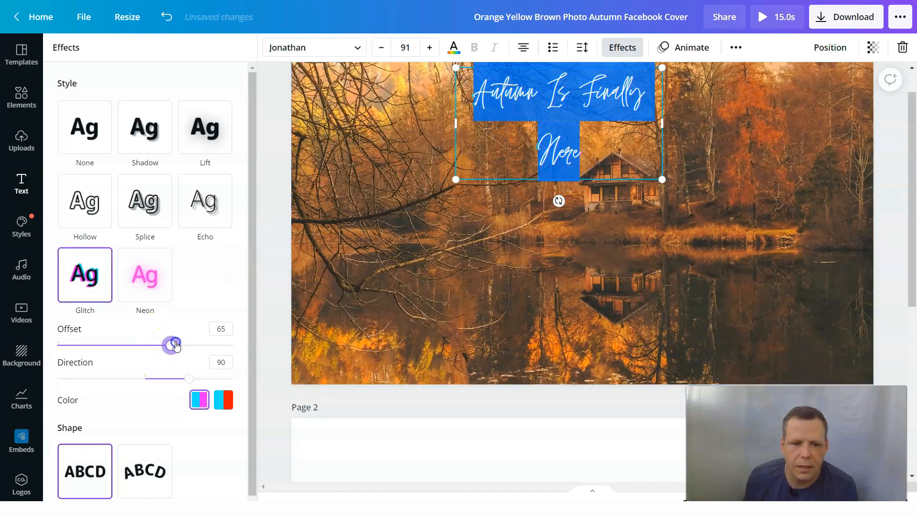
pyautogui.moveTo(176, 346); pyautogui.dragTo(234, 345)
pyautogui.click(184, 344)
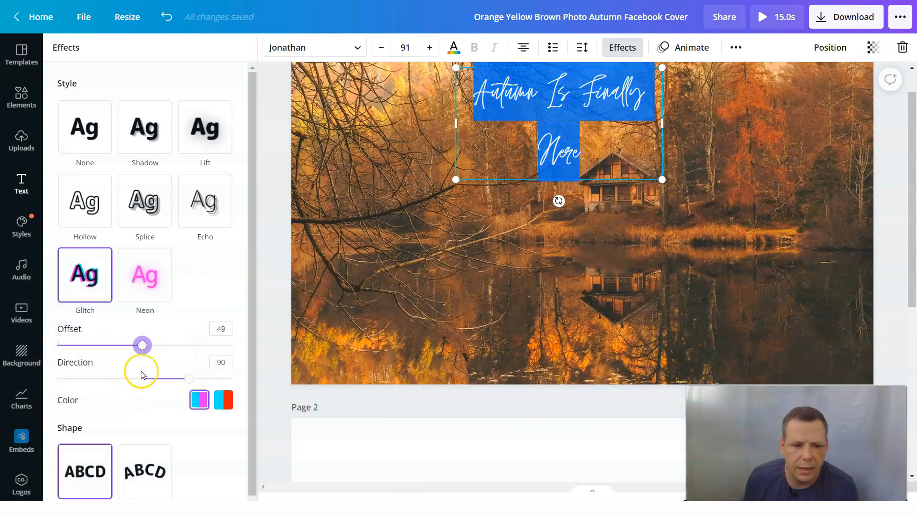
pyautogui.moveTo(188, 380); pyautogui.dragTo(213, 378)
pyautogui.click(374, 290)
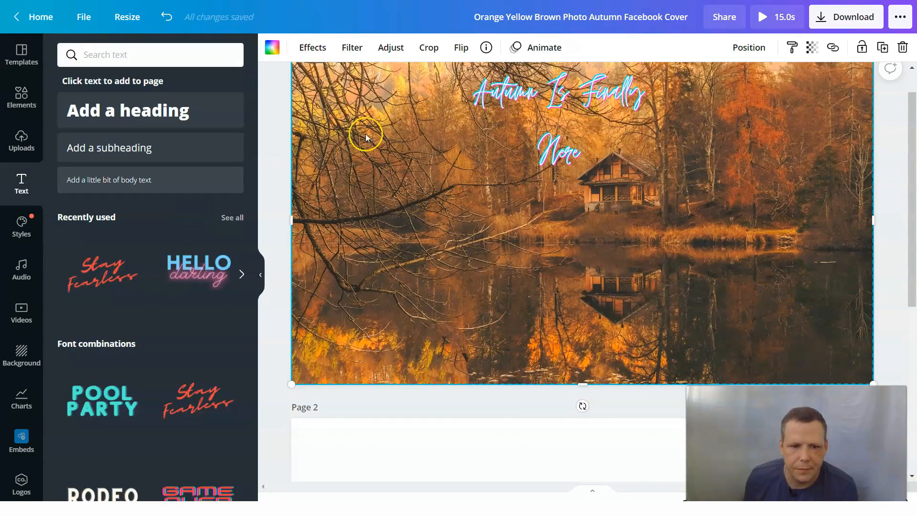
pyautogui.scroll(1, 485, 112)
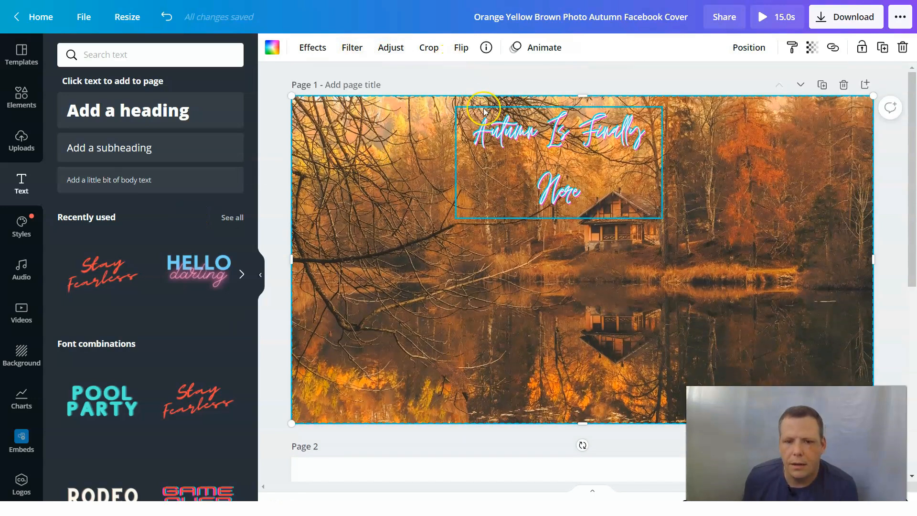
pyautogui.click(540, 132)
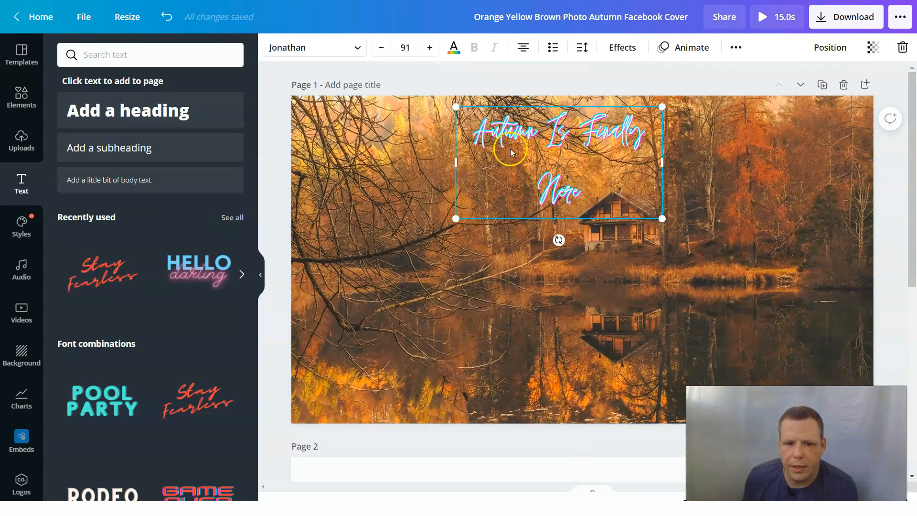
pyautogui.click(374, 190)
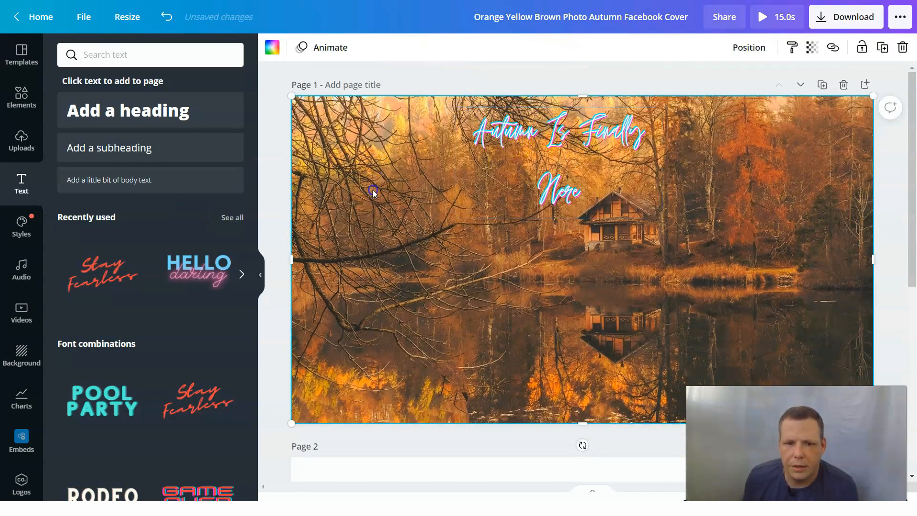
pyautogui.click(548, 169)
pyautogui.click(431, 206)
pyautogui.click(494, 185)
pyautogui.click(451, 196)
# Preview the Burst, Bounce, Ascend, Roll and Skate text animations on the autumn heading
pyautogui.click(540, 167)
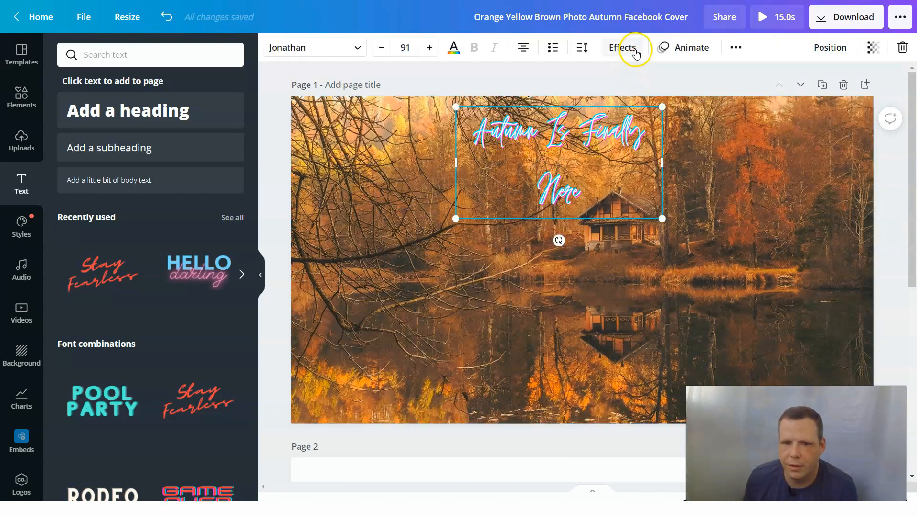
pyautogui.click(693, 47)
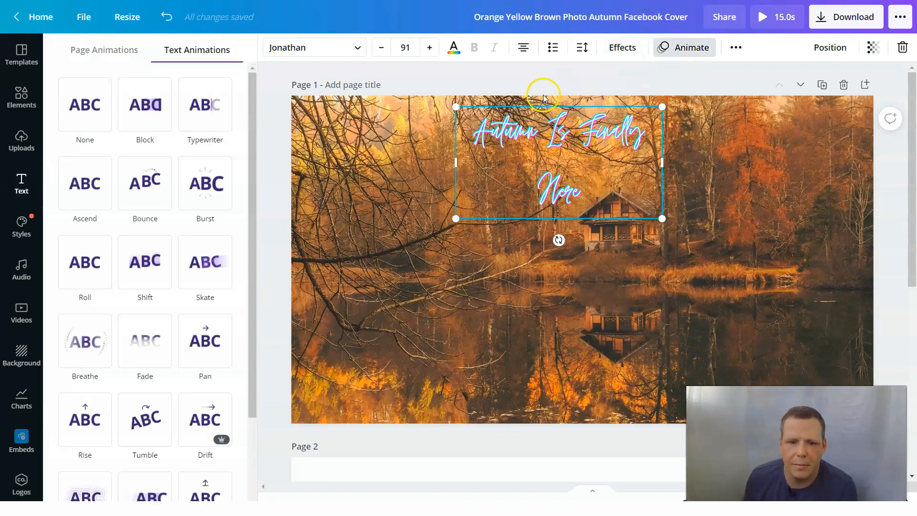
pyautogui.click(165, 205)
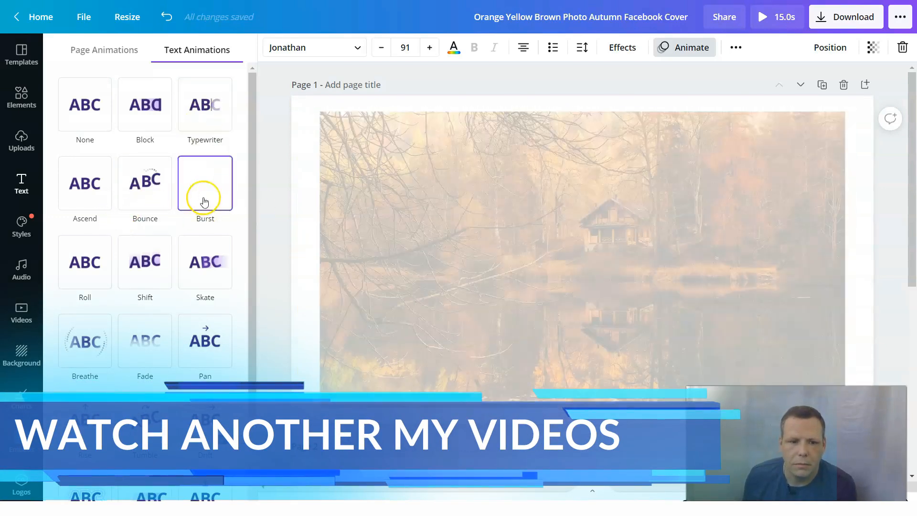
pyautogui.click(205, 202)
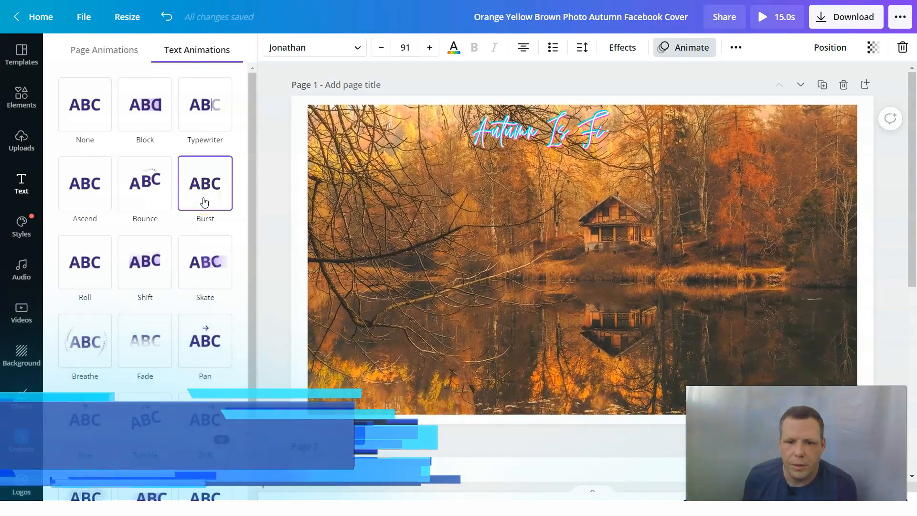
pyautogui.click(155, 212)
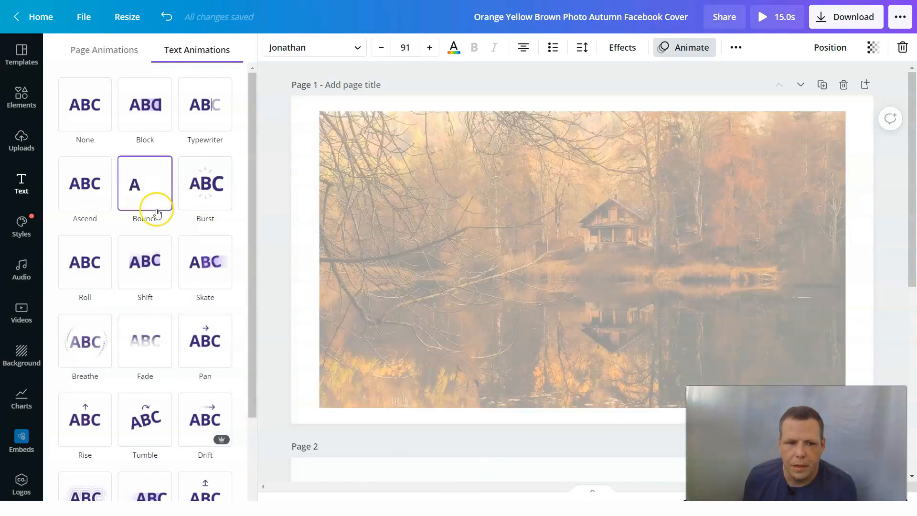
pyautogui.click(134, 186)
pyautogui.click(97, 186)
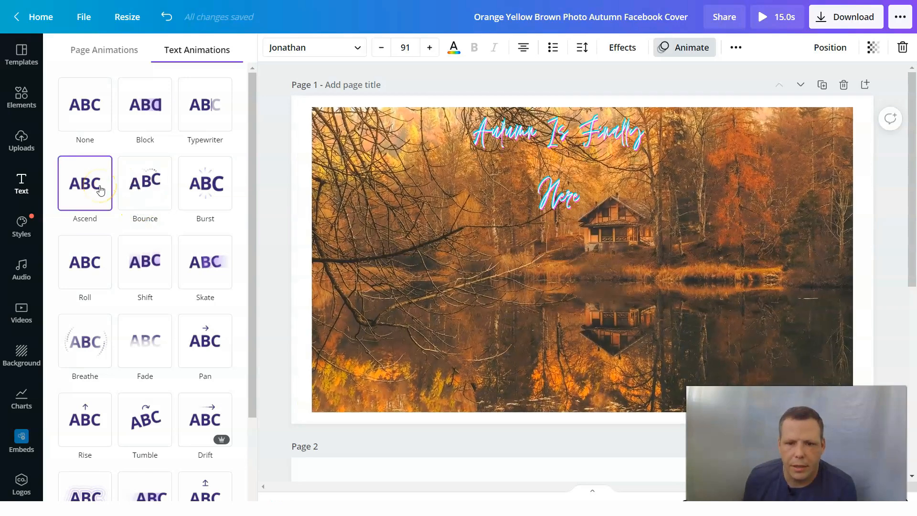
pyautogui.click(95, 267)
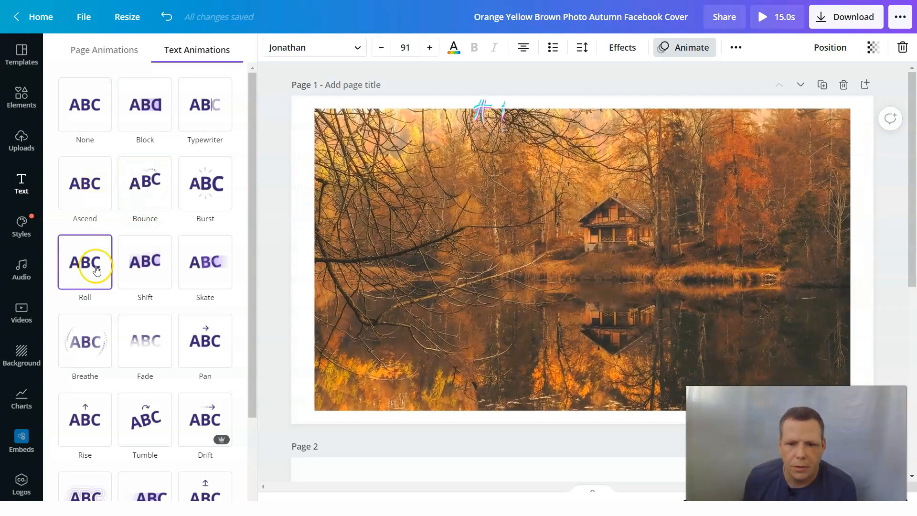
pyautogui.click(225, 267)
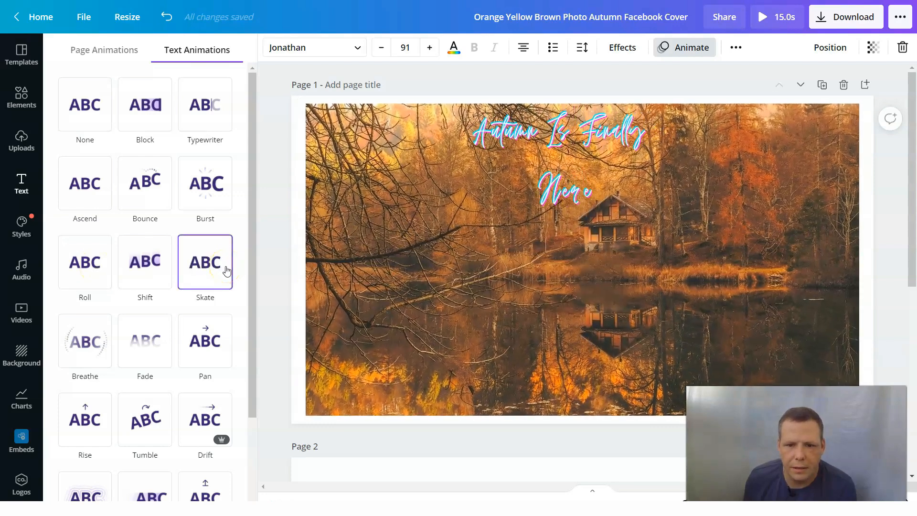
# Preview the Pan, Fade, Breathe, Rise, Tumble, Tectonic and Baseline text animations on the heading
pyautogui.click(216, 371)
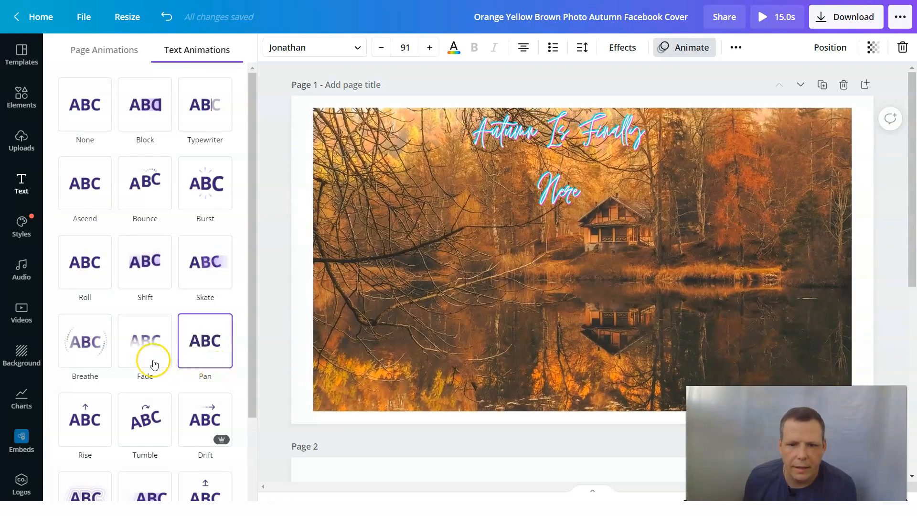
pyautogui.click(142, 359)
pyautogui.click(85, 360)
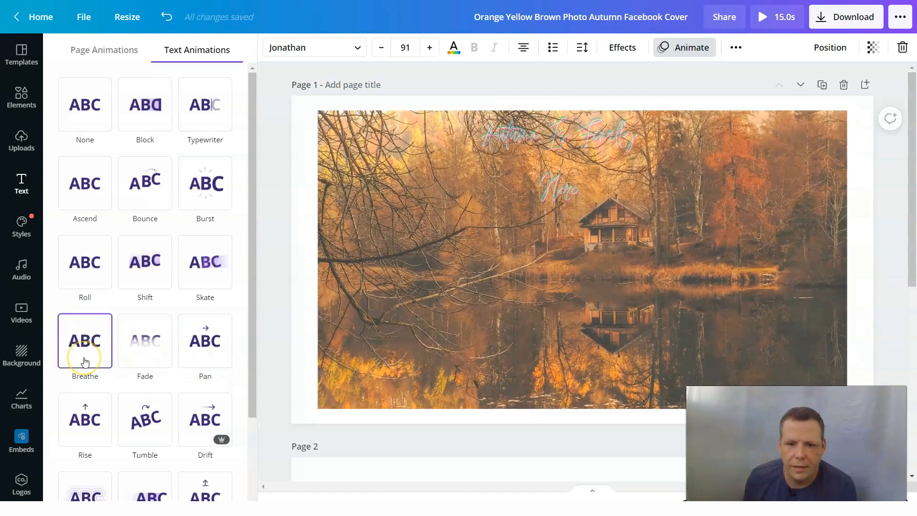
pyautogui.click(86, 428)
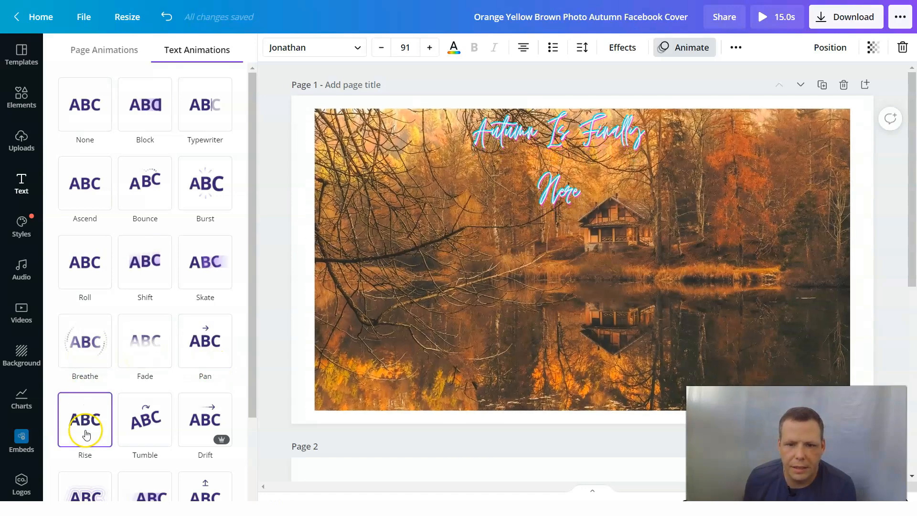
pyautogui.click(154, 436)
pyautogui.scroll(-3, 151, 433)
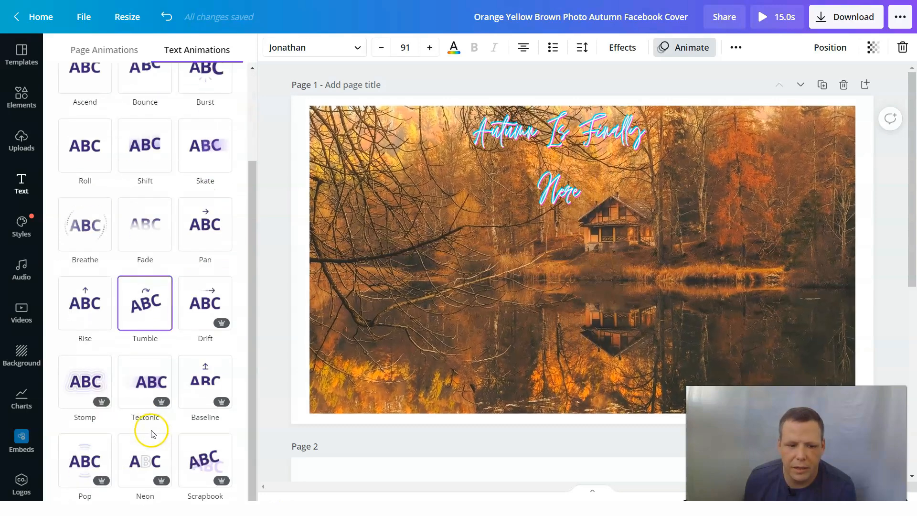
pyautogui.click(153, 391)
pyautogui.click(196, 393)
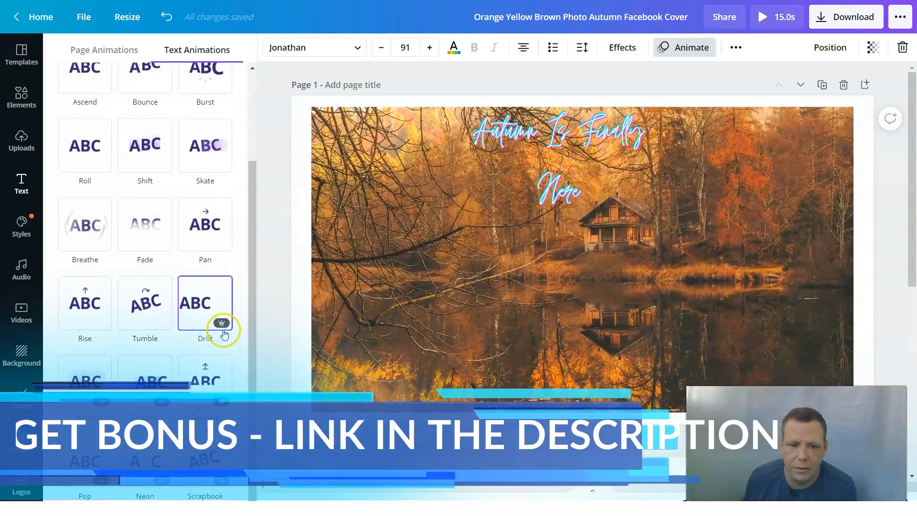
# Compare the Drift, Tectonic, Stomp, Neon, Scrapbook and Pop text animations on the heading
pyautogui.click(225, 327)
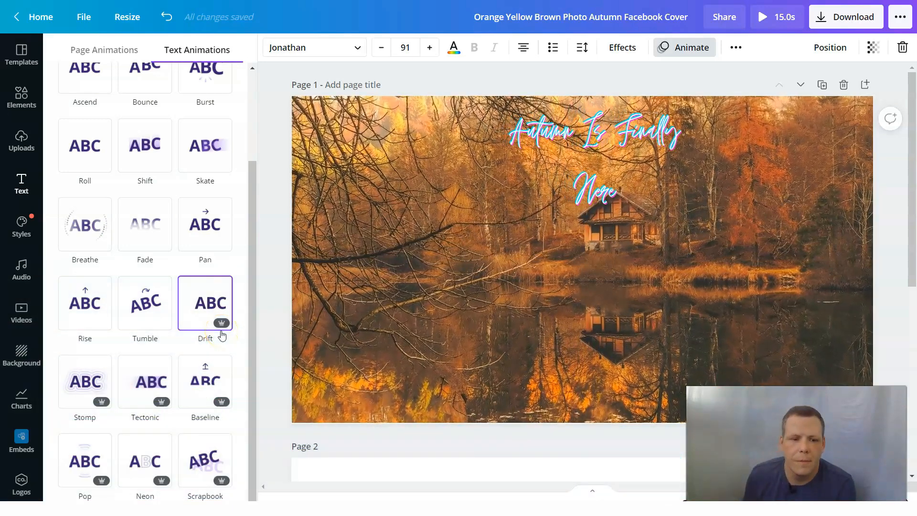
pyautogui.click(167, 404)
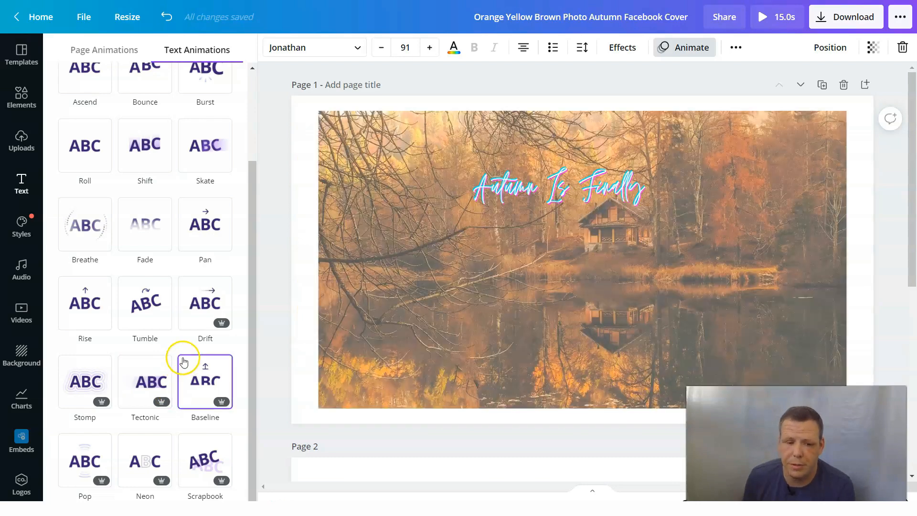
pyautogui.click(213, 325)
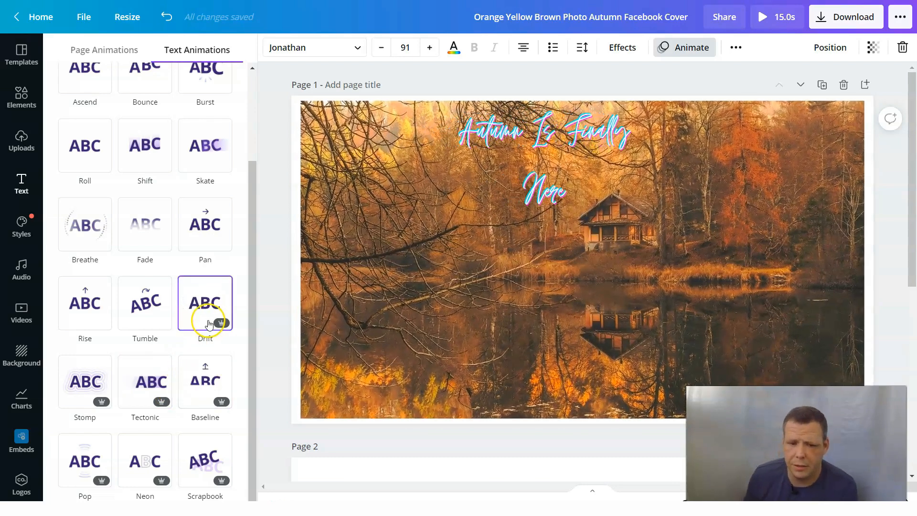
pyautogui.click(149, 382)
pyautogui.click(77, 374)
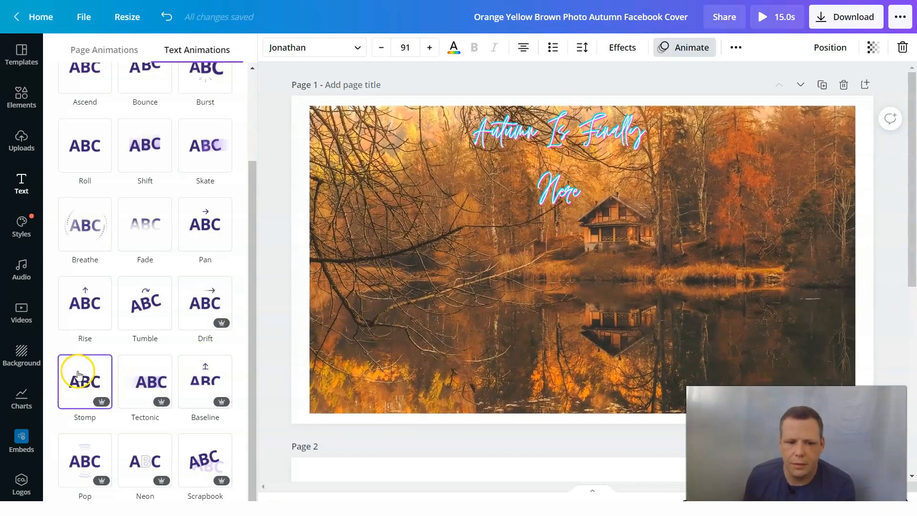
pyautogui.click(159, 498)
pyautogui.click(232, 475)
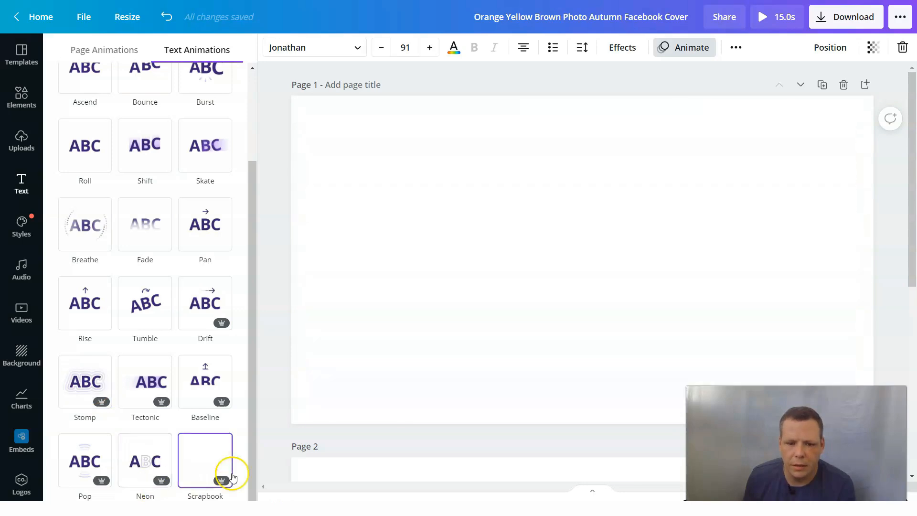
pyautogui.click(87, 457)
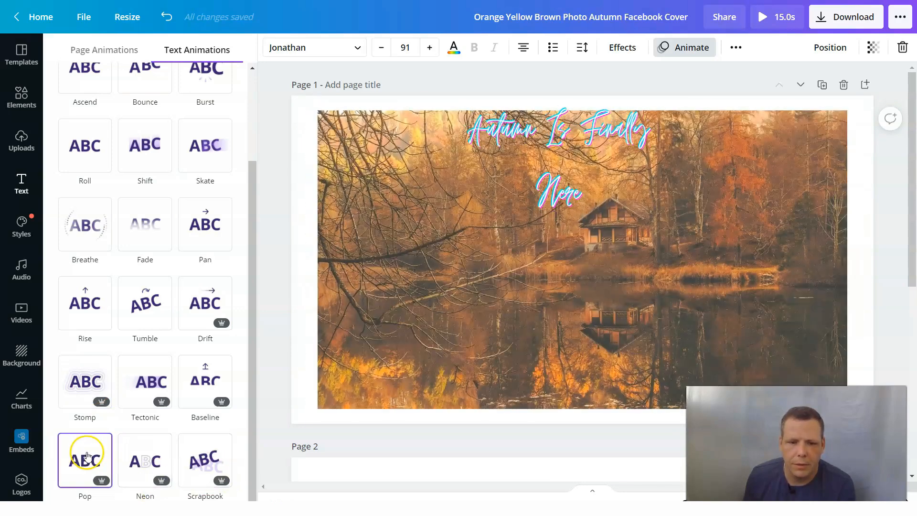
# Apply the Drift text animation to the heading after another look at Pan, Fade and Skate
pyautogui.click(198, 231)
pyautogui.click(146, 228)
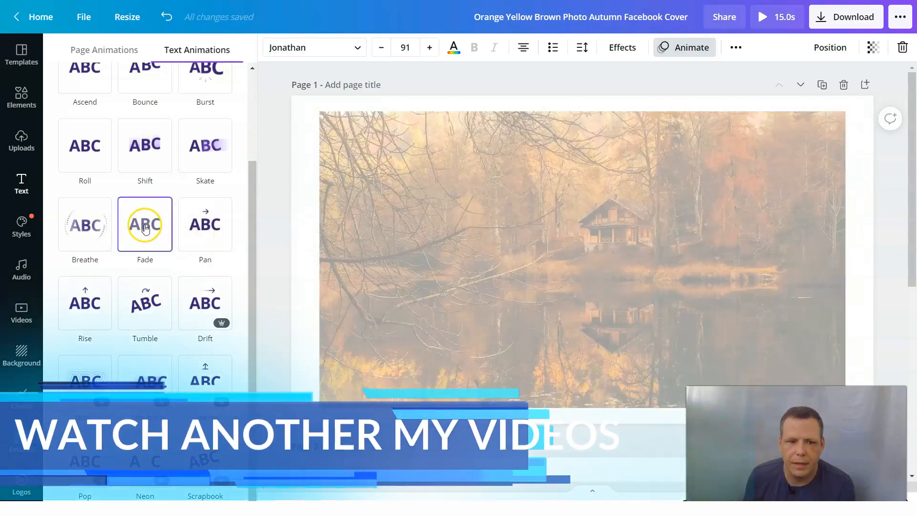
pyautogui.click(200, 164)
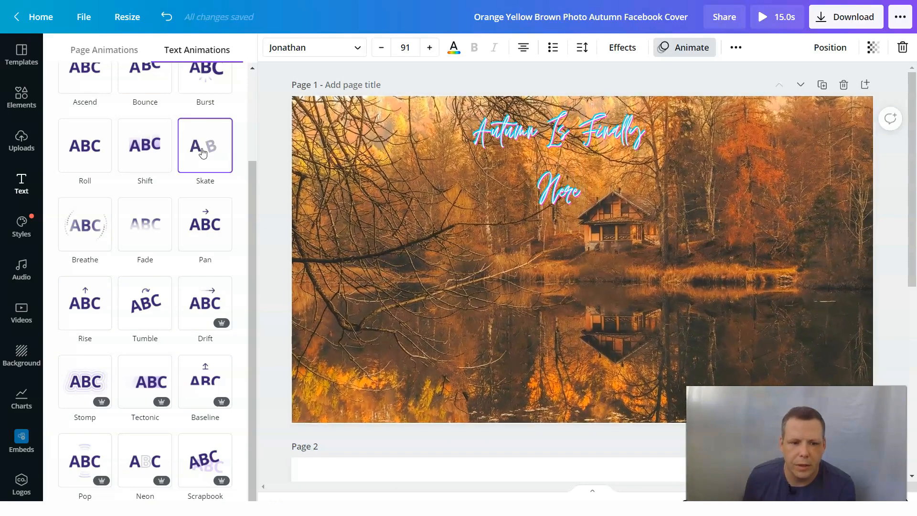
pyautogui.click(209, 306)
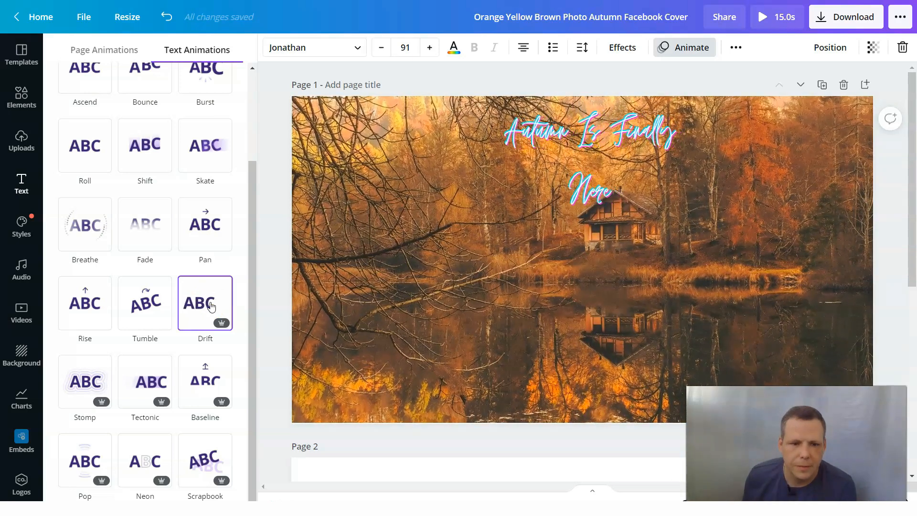
pyautogui.click(211, 306)
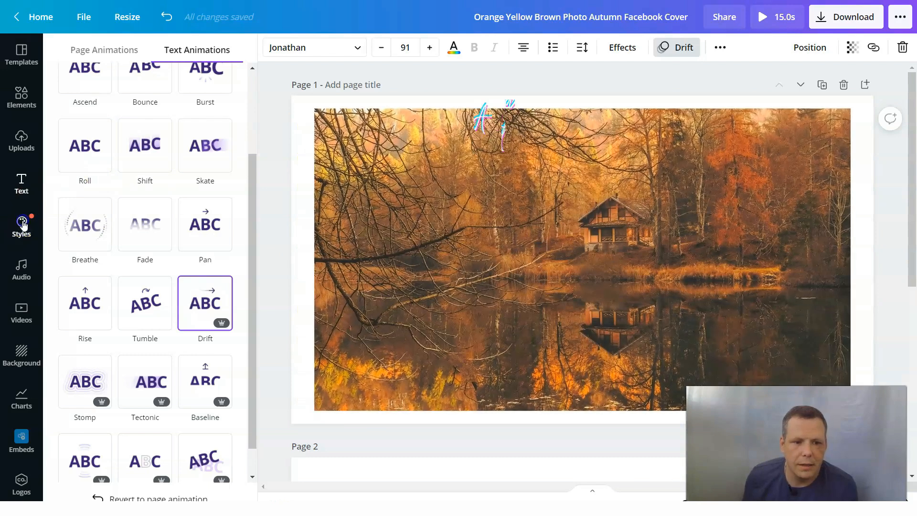
# Browse the trending style sets of matching fonts and color palettes for the cover design
pyautogui.click(23, 224)
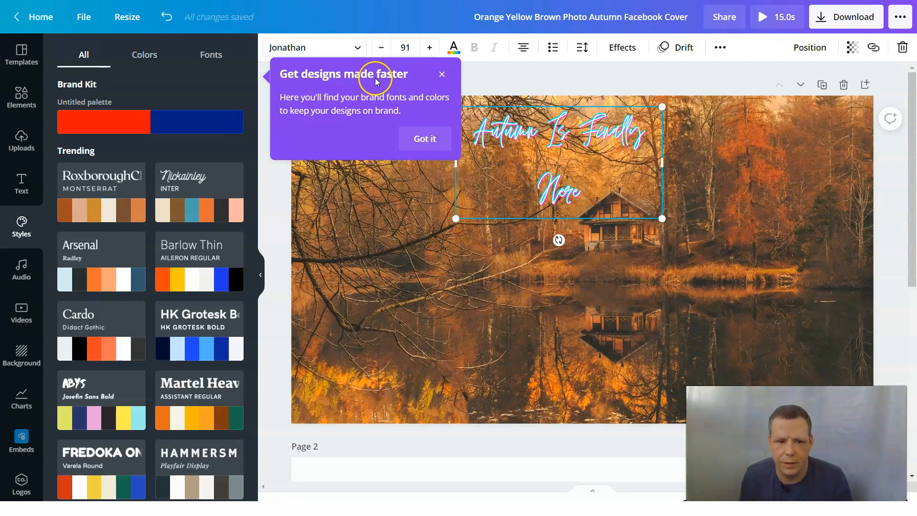
pyautogui.click(111, 207)
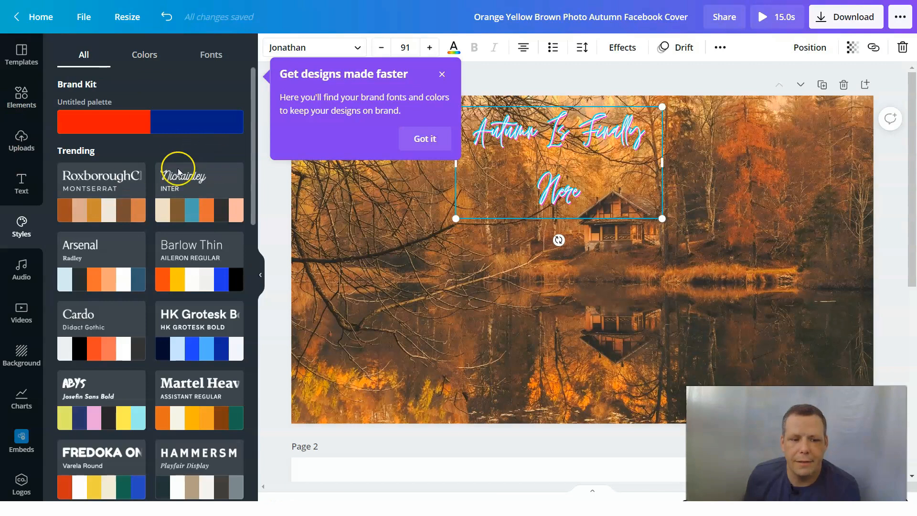
pyautogui.scroll(-12, 135, 250)
pyautogui.scroll(4, 118, 181)
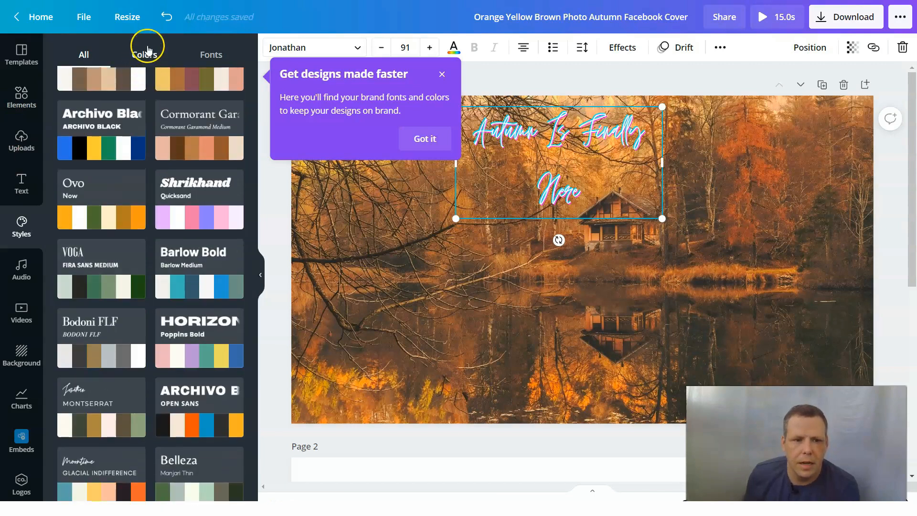
# Browse the color palettes and font pairings offered as styles, ending back at the full style overview
pyautogui.click(147, 57)
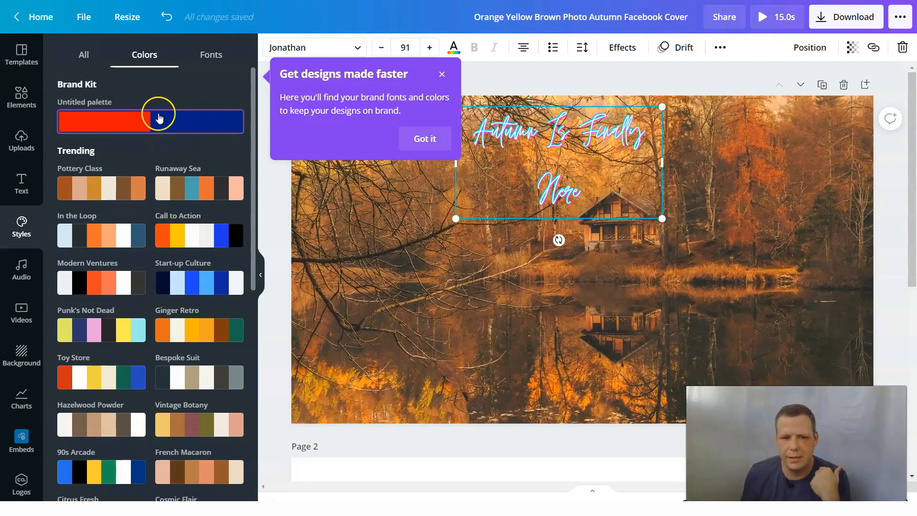
pyautogui.click(211, 55)
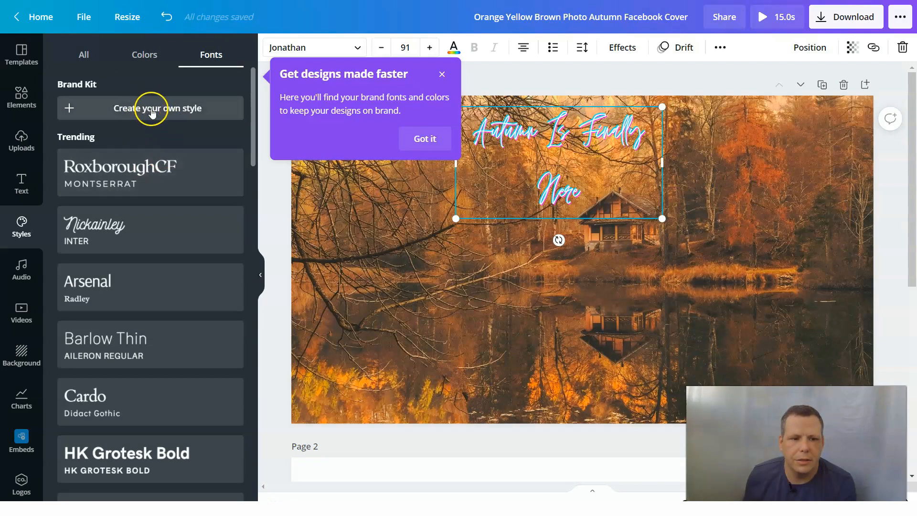
pyautogui.scroll(-10, 125, 325)
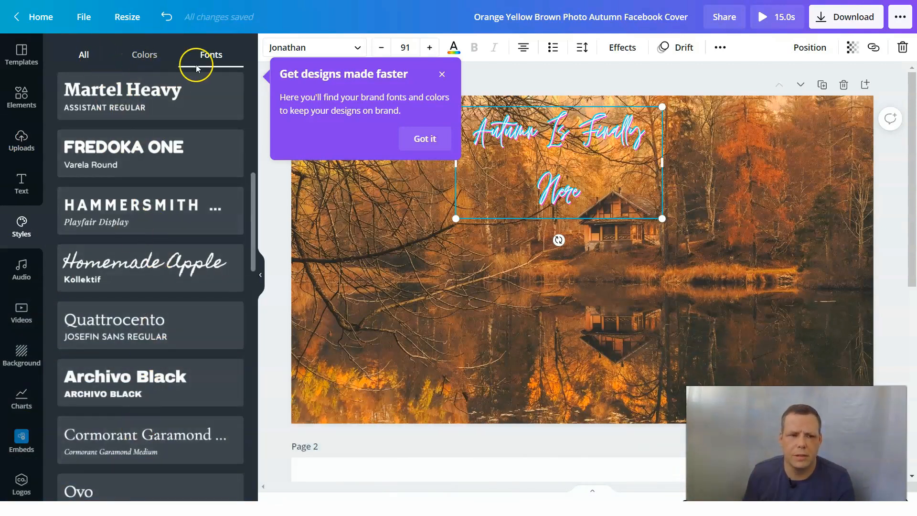
pyautogui.click(81, 54)
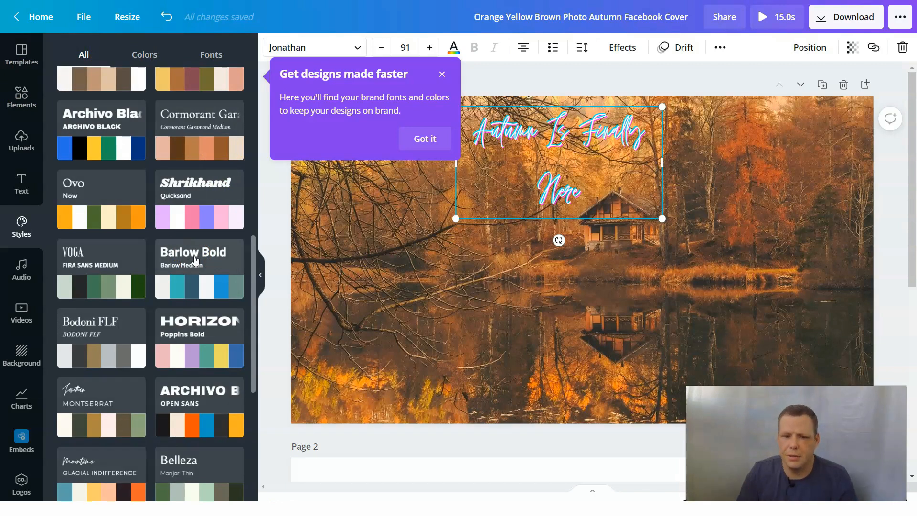
# Go through the suggested audio categories and list the Nature tracks
pyautogui.click(21, 270)
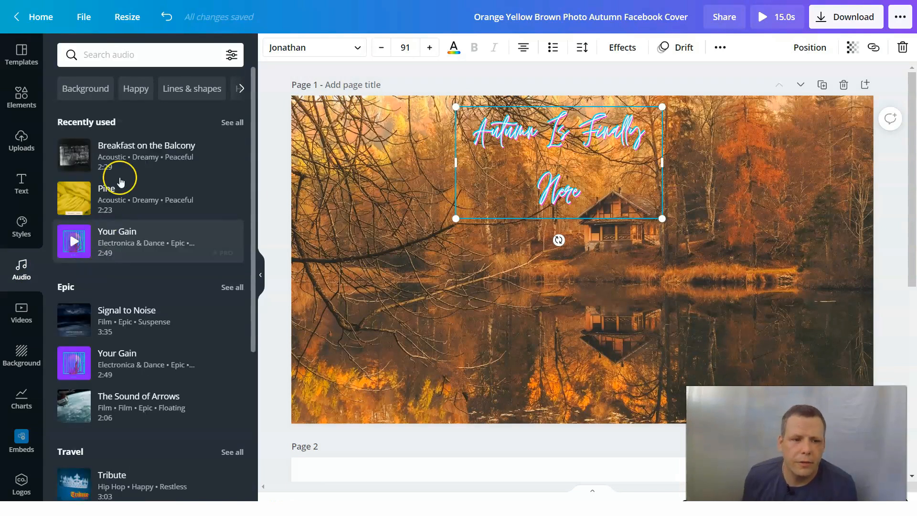
pyautogui.click(240, 89)
pyautogui.click(243, 88)
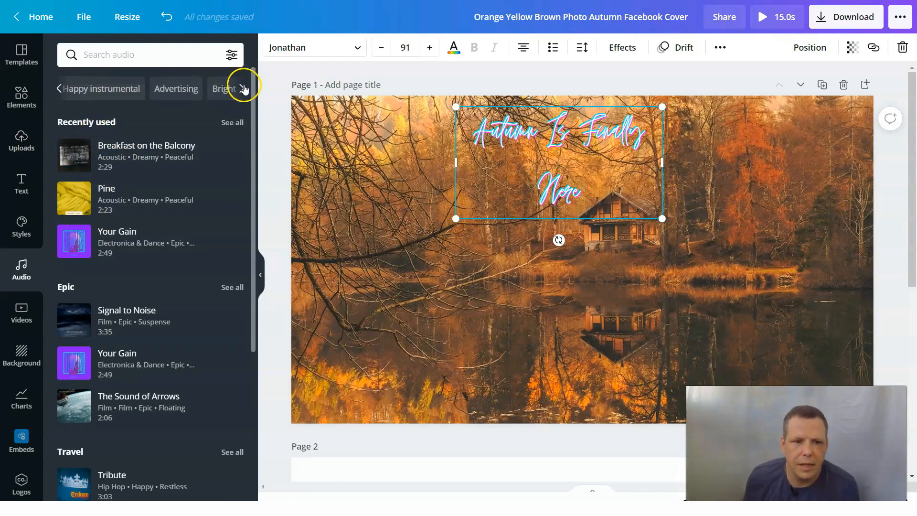
pyautogui.click(203, 97)
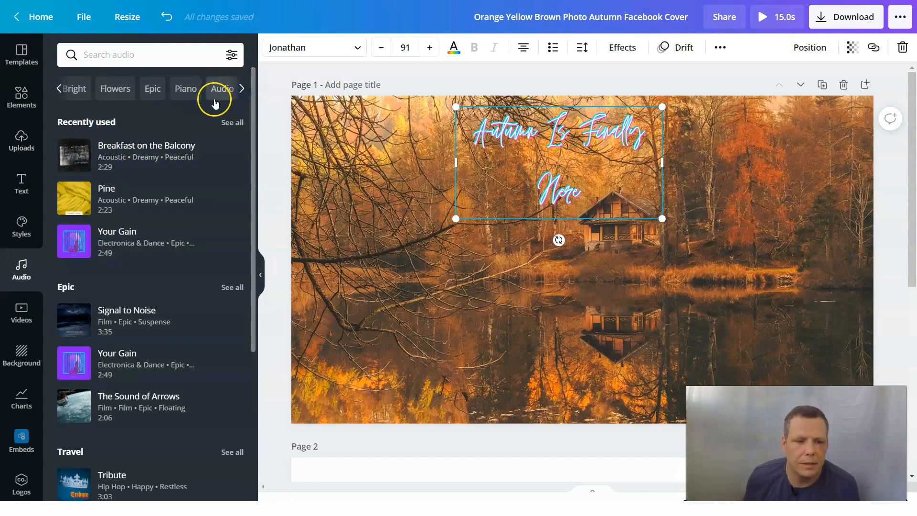
pyautogui.click(241, 90)
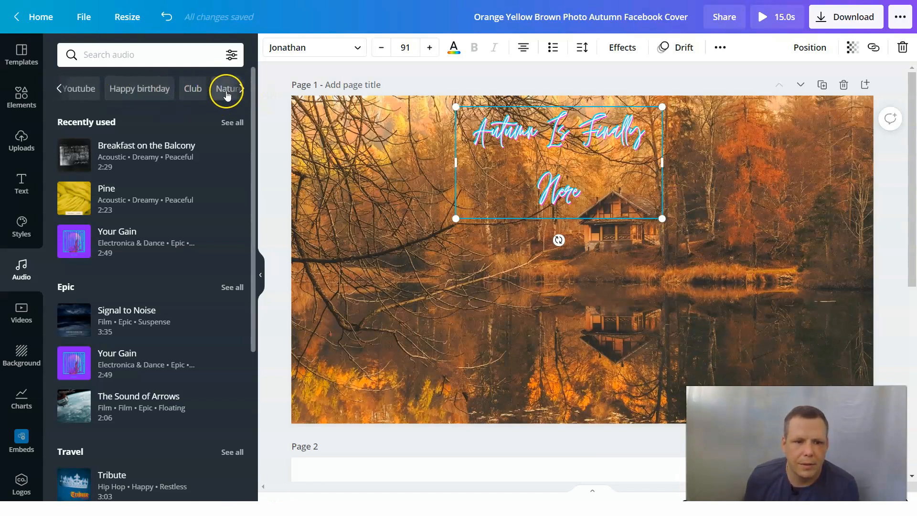
pyautogui.click(242, 89)
pyautogui.click(79, 90)
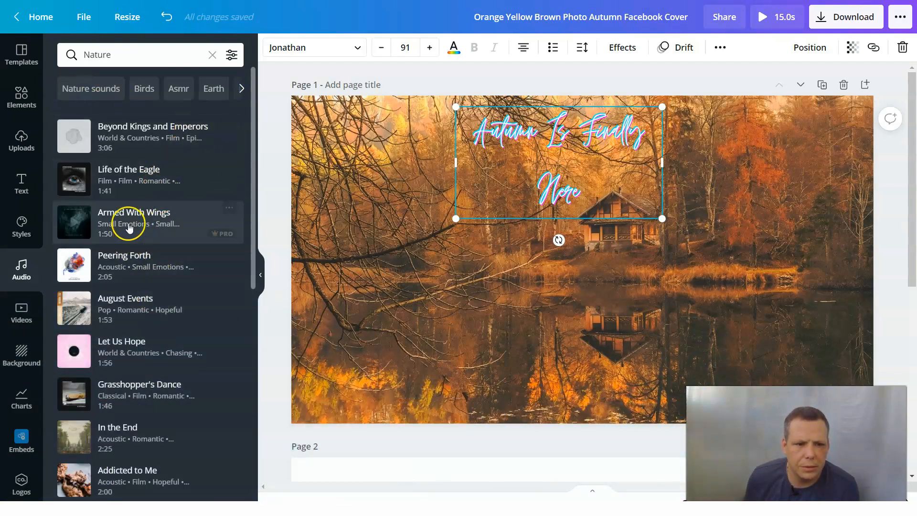
# Try the Bundled Up track from the Nature results and settle on Rain Dance as the cover's soundtrack
pyautogui.scroll(-1, 151, 296)
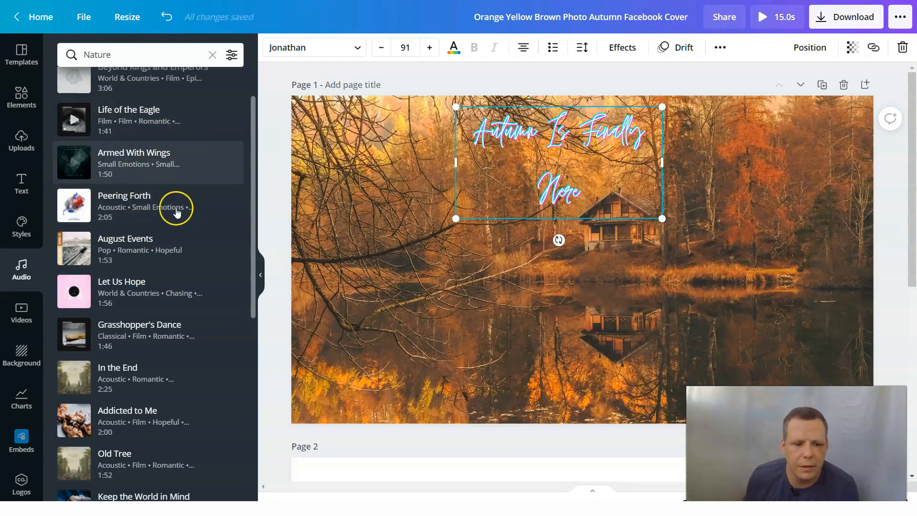
pyautogui.scroll(-1, 173, 210)
pyautogui.scroll(-2, 194, 368)
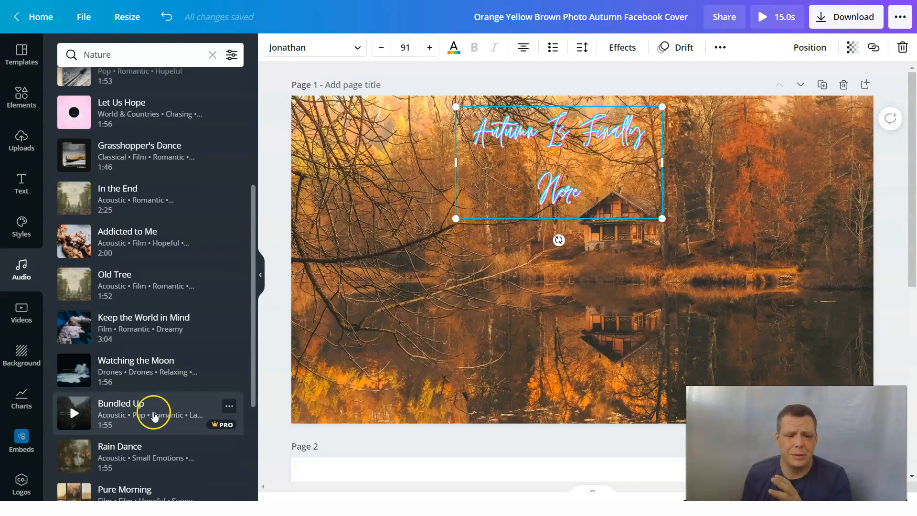
pyautogui.scroll(-1, 140, 392)
pyautogui.scroll(-1, 169, 425)
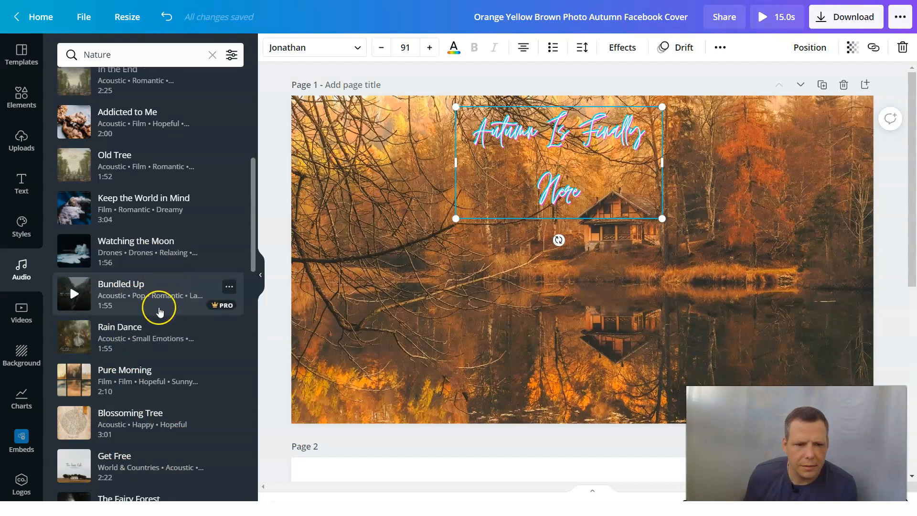
pyautogui.click(138, 345)
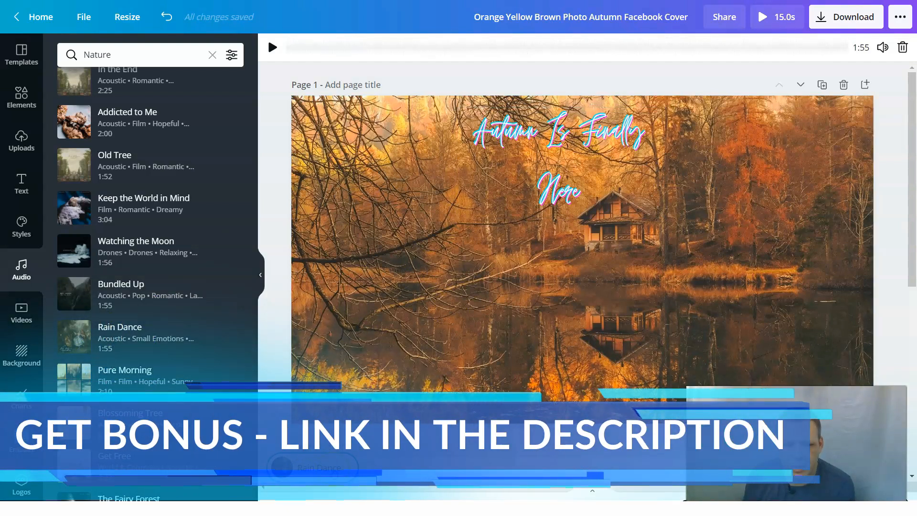
pyautogui.click(163, 300)
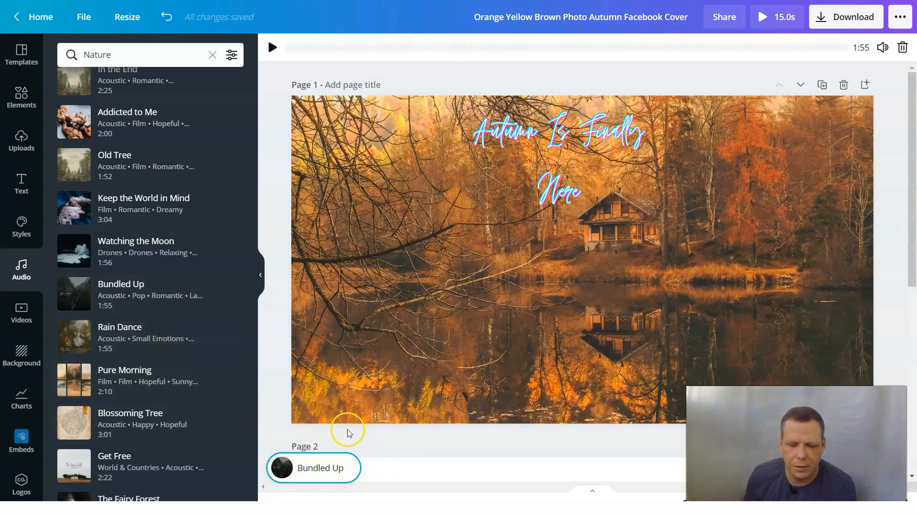
pyautogui.click(163, 348)
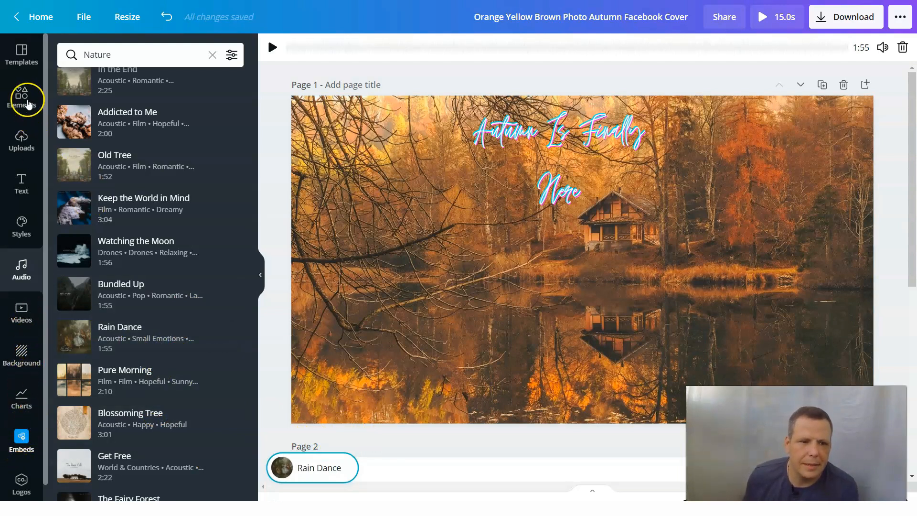
# Search the design elements for "fall"
pyautogui.click(28, 104)
pyautogui.click(135, 55)
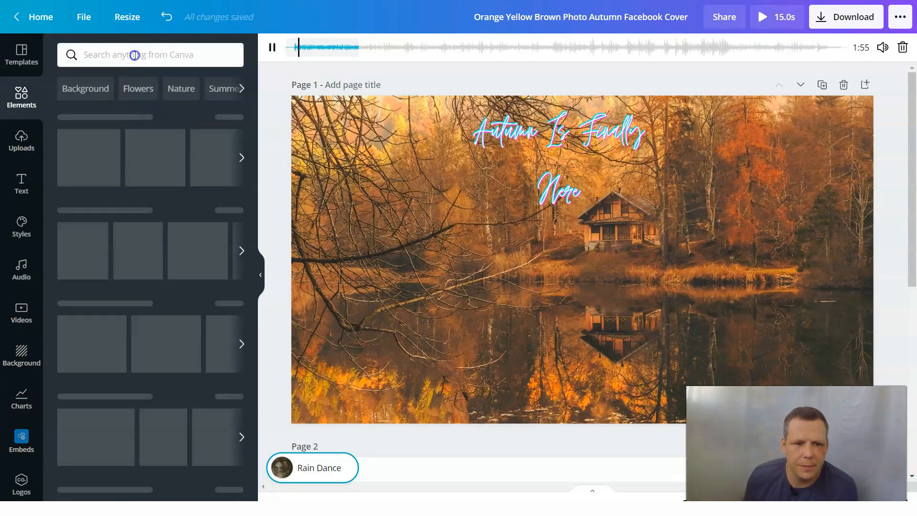
pyautogui.write('fa')
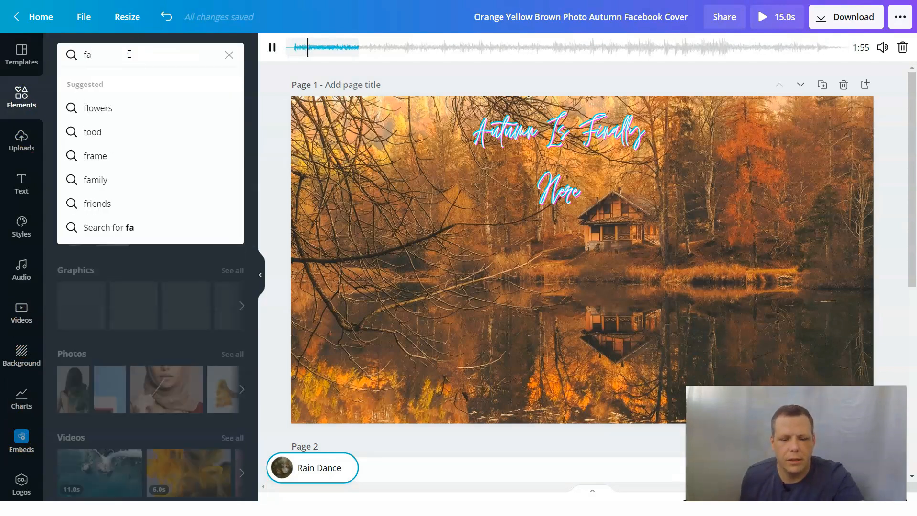
pyautogui.click(129, 57)
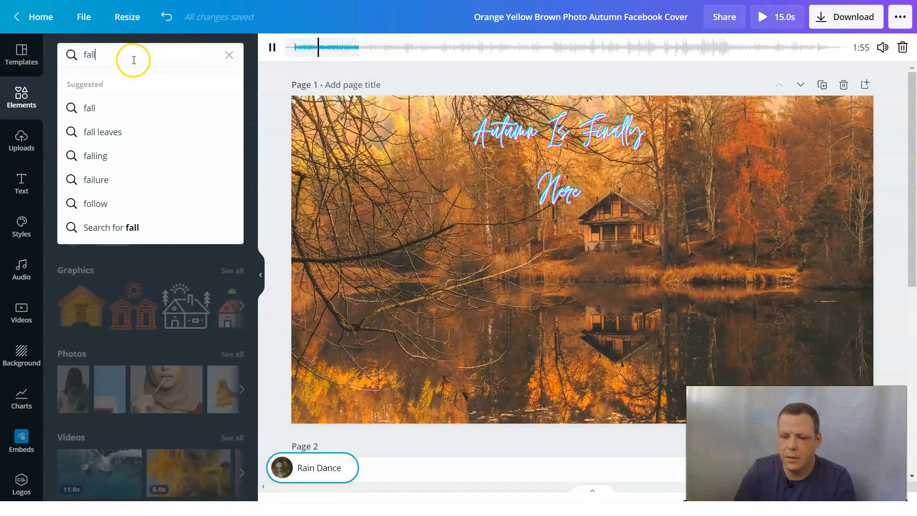
pyautogui.press('Return')
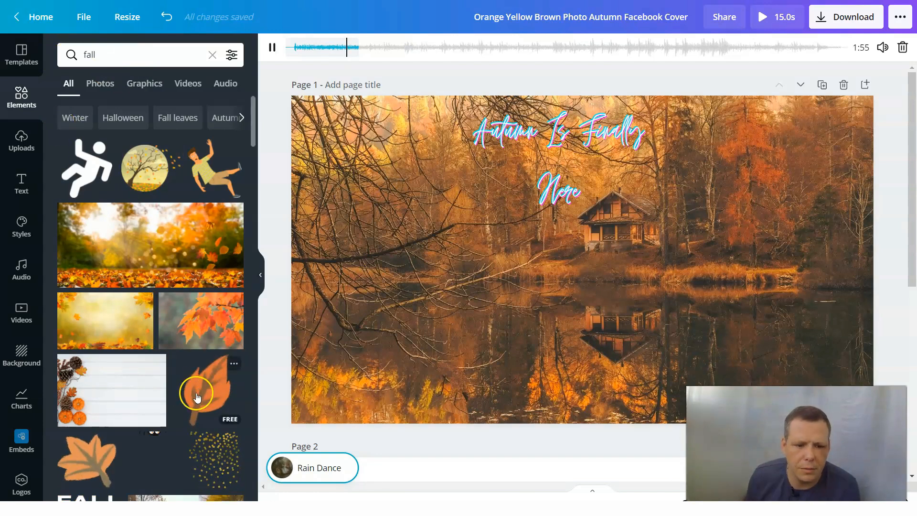
# Add the free orange pumpkin graphic from the fall results and shrink it into the cover's lower-left corner
pyautogui.scroll(-3, 196, 389)
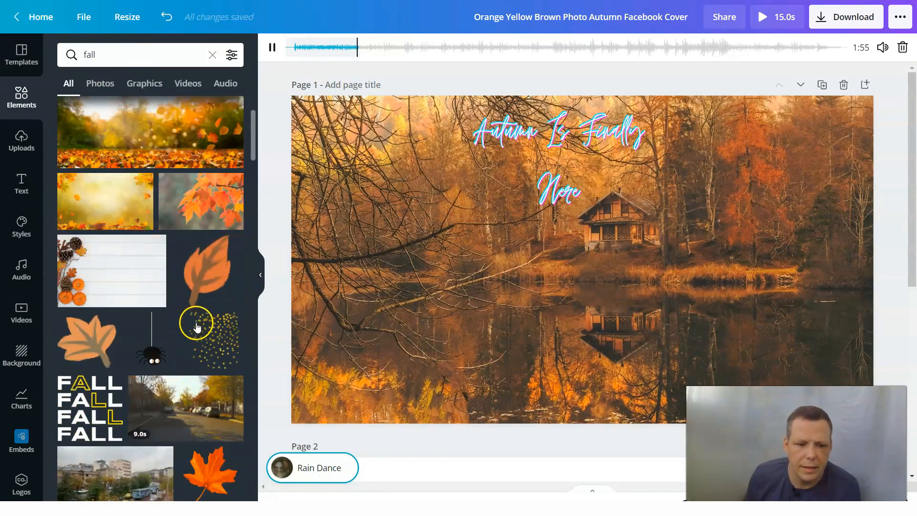
pyautogui.scroll(-5, 193, 315)
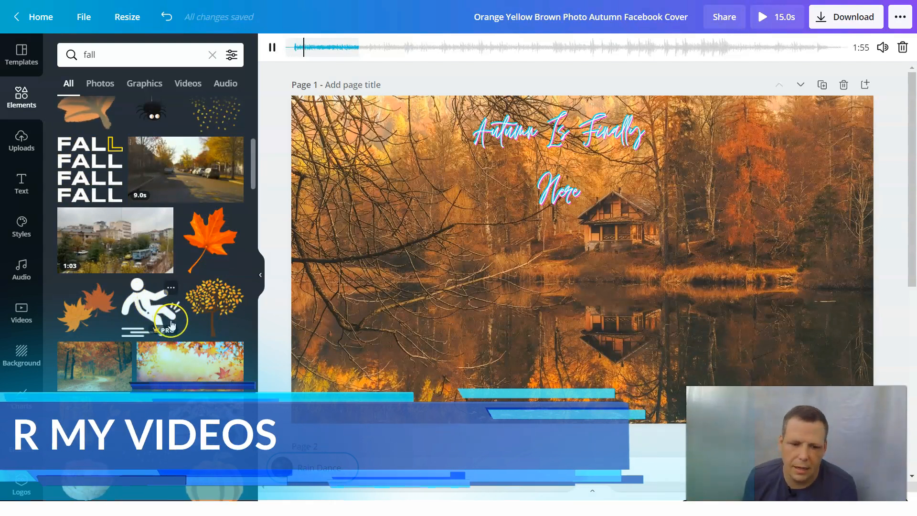
pyautogui.scroll(-3, 191, 334)
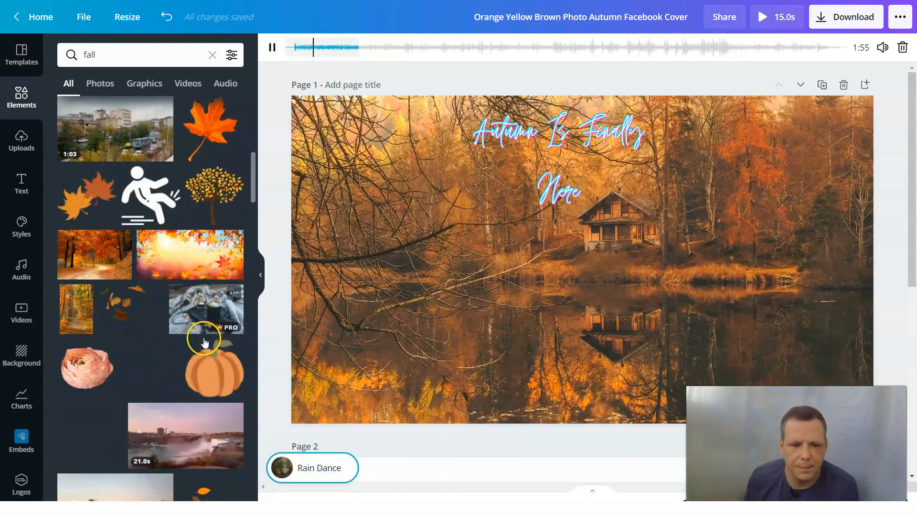
pyautogui.scroll(-2, 191, 311)
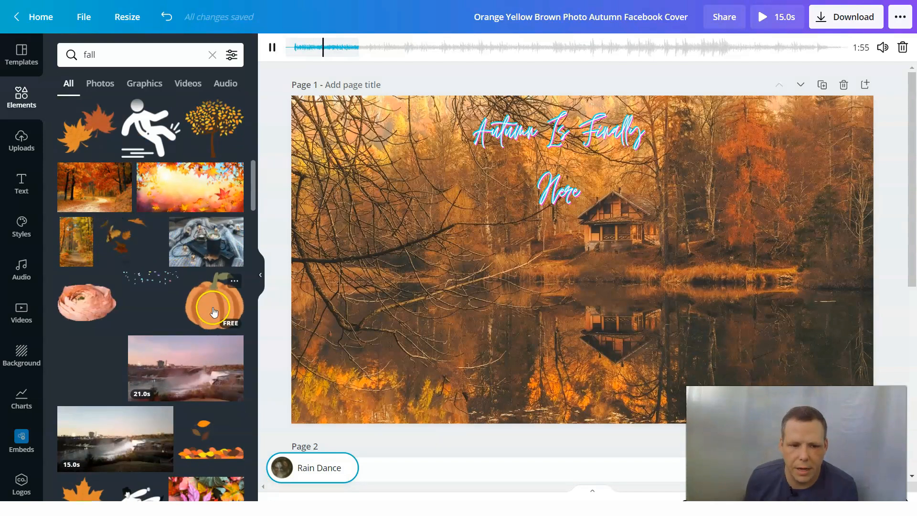
pyautogui.moveTo(354, 313); pyautogui.dragTo(393, 374)
pyautogui.moveTo(447, 366); pyautogui.dragTo(497, 230)
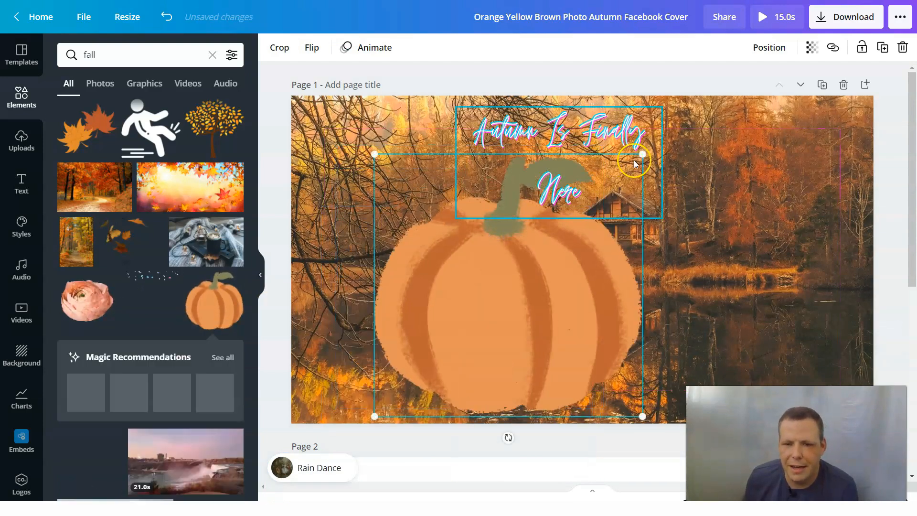
pyautogui.moveTo(618, 184); pyautogui.dragTo(359, 378)
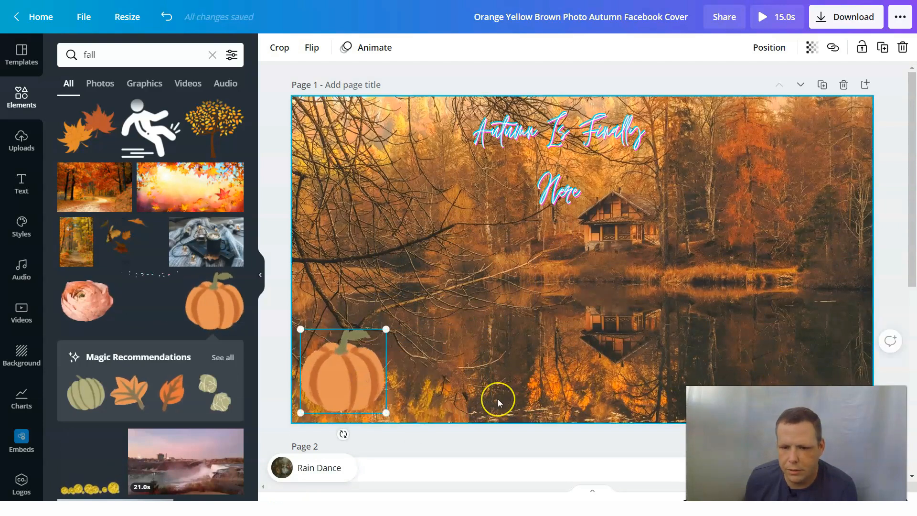
# Try to copy the corner pumpkin and paste a duplicate onto the cover
pyautogui.rightClick(349, 385)
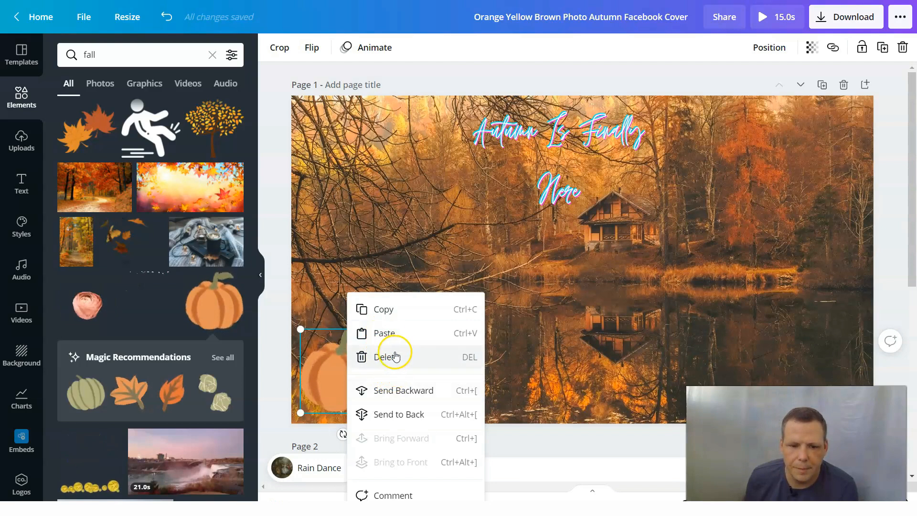
pyautogui.click(401, 310)
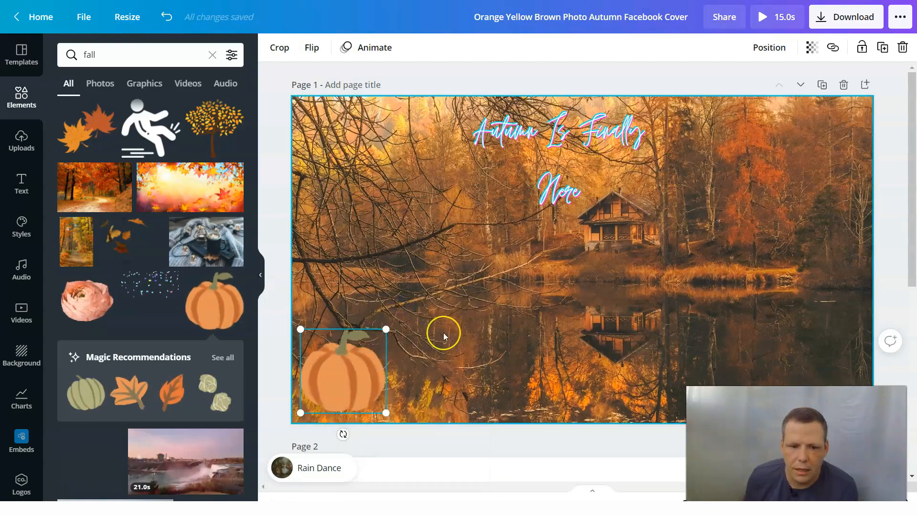
pyautogui.rightClick(528, 344)
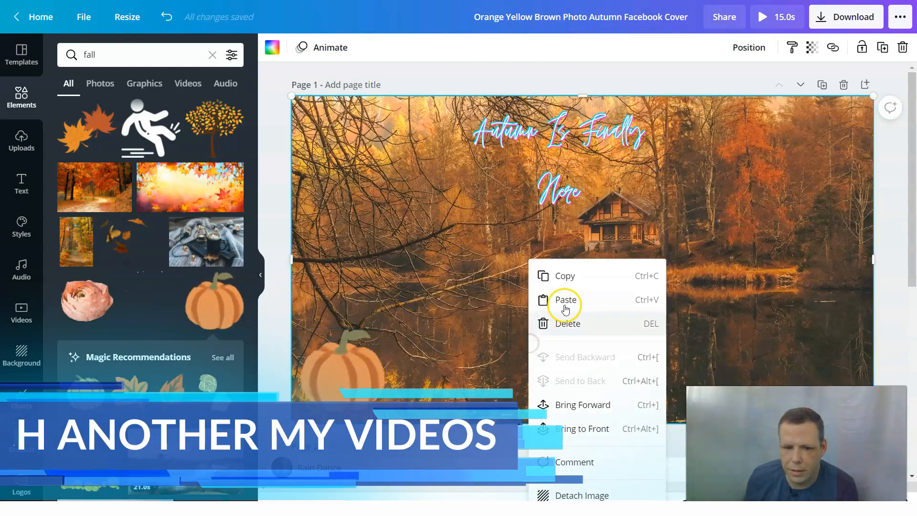
pyautogui.click(567, 301)
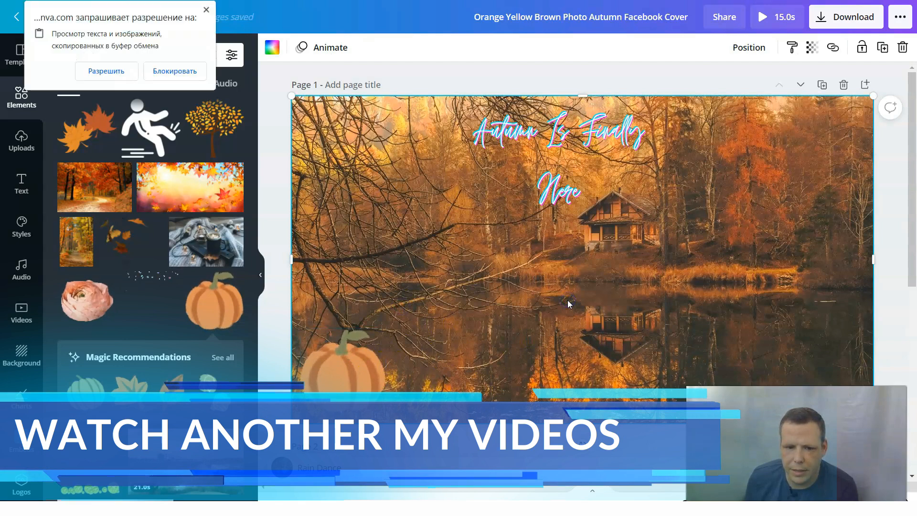
pyautogui.click(205, 7)
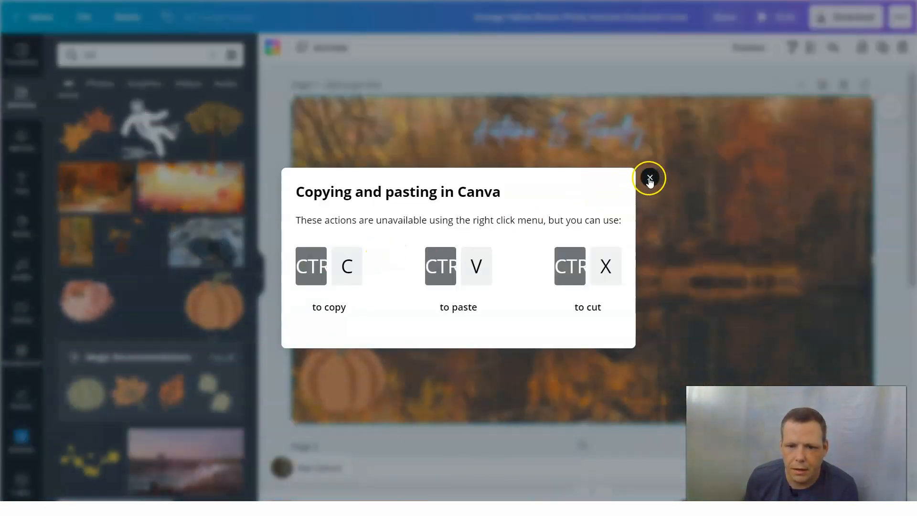
pyautogui.click(650, 177)
# Nudge the corner pumpkin slightly and add a second pumpkin graphic beside it, scaled down to a similar size
pyautogui.click(359, 364)
pyautogui.moveTo(367, 334); pyautogui.dragTo(345, 369)
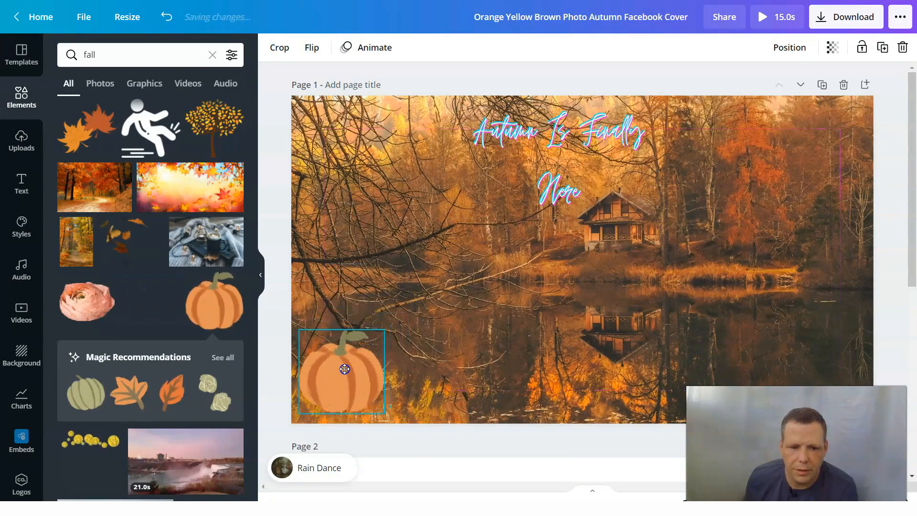
pyautogui.moveTo(207, 309); pyautogui.dragTo(587, 256)
pyautogui.moveTo(671, 250); pyautogui.dragTo(571, 392)
pyautogui.moveTo(508, 342); pyautogui.dragTo(530, 250)
pyautogui.moveTo(566, 280); pyautogui.dragTo(522, 345)
pyautogui.click(479, 372)
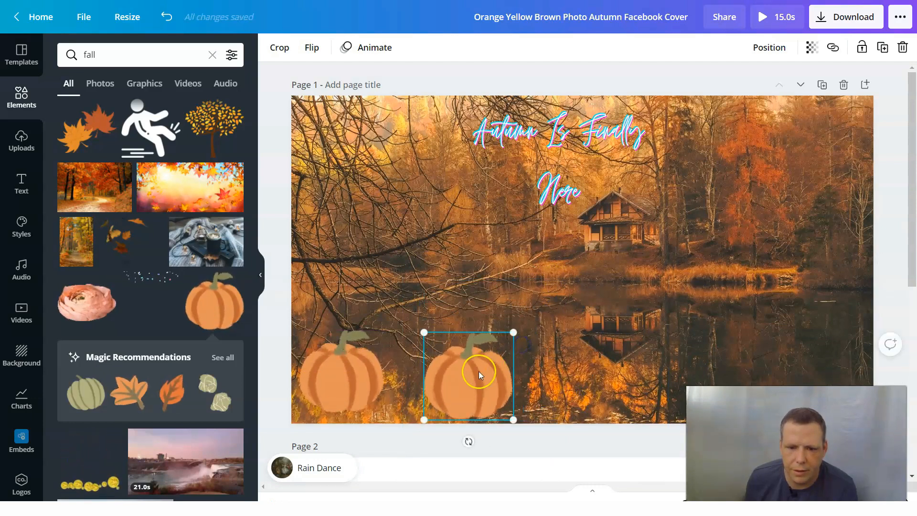
# Place the second pumpkin in the cover's lower-right corner and shrink it to about 231 by 225
pyautogui.moveTo(467, 371); pyautogui.dragTo(832, 365)
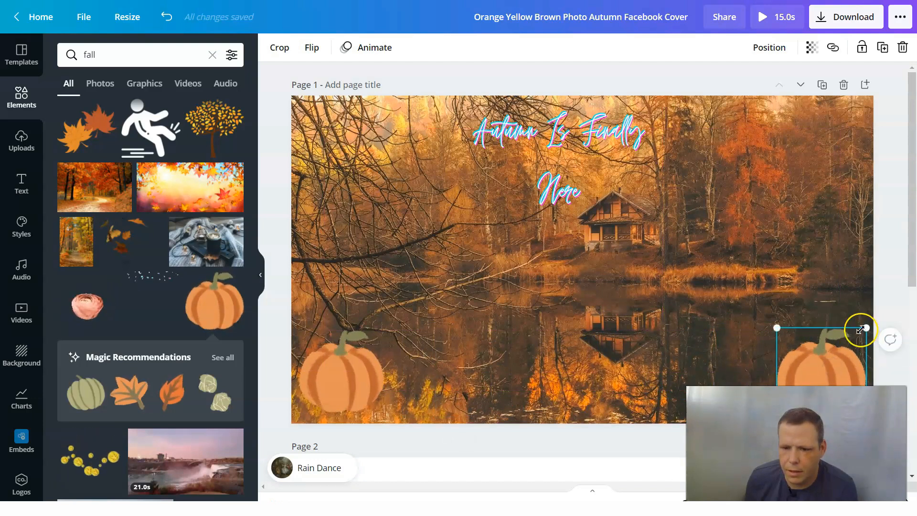
pyautogui.moveTo(863, 330); pyautogui.dragTo(862, 335)
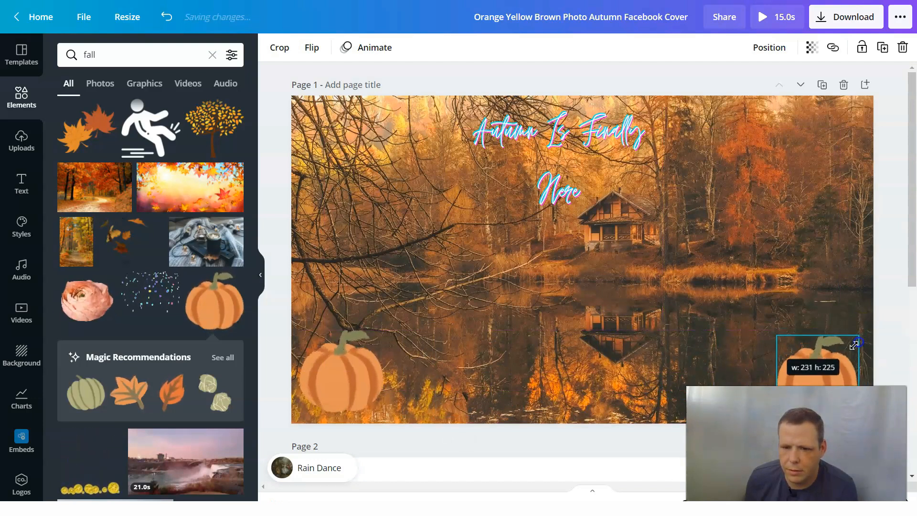
pyautogui.moveTo(816, 375); pyautogui.dragTo(822, 373)
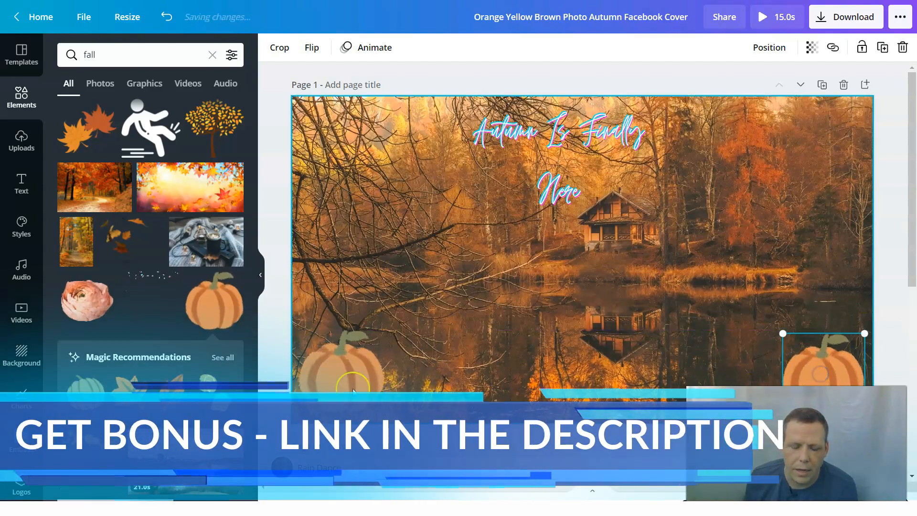
# Add another orange pumpkin graphic, shrink it to roughly half size, and place it overlapping the lower-left corner pumpkin
pyautogui.moveTo(340, 356); pyautogui.dragTo(354, 362)
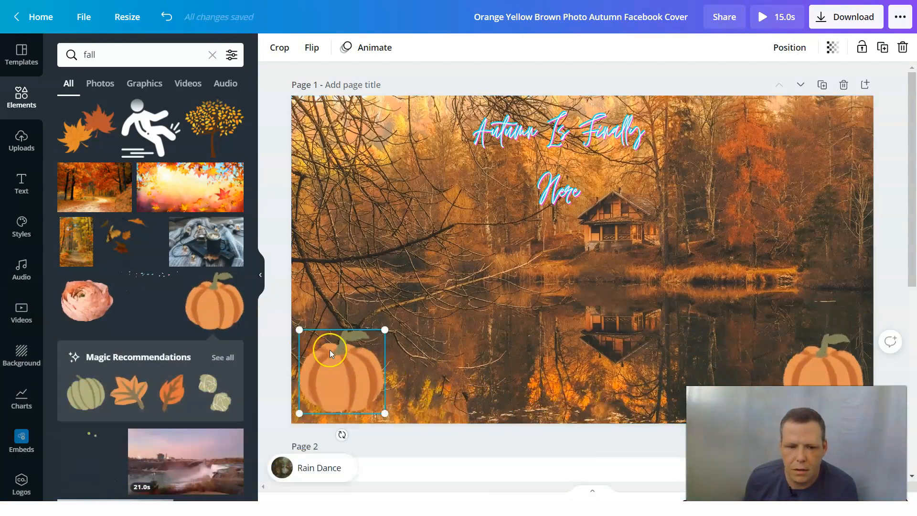
pyautogui.click(241, 311)
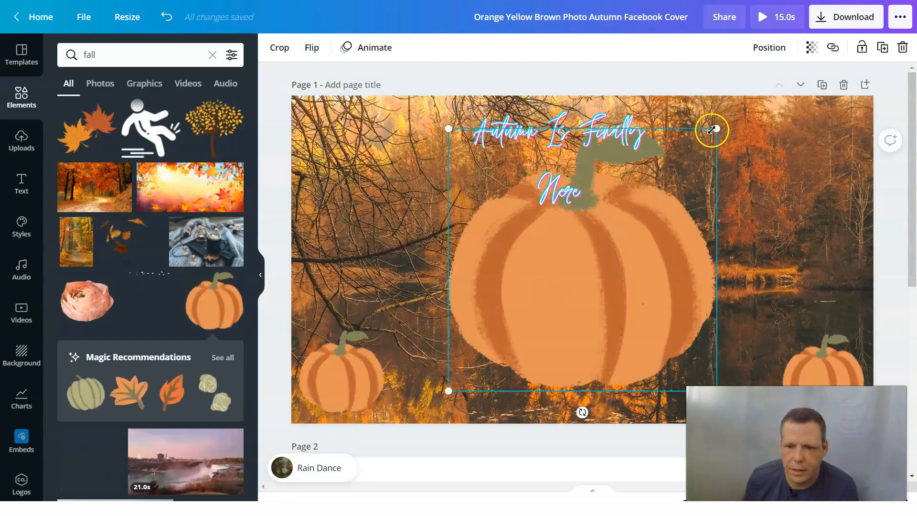
pyautogui.moveTo(712, 129); pyautogui.dragTo(595, 267)
pyautogui.click(529, 321)
pyautogui.moveTo(534, 328); pyautogui.dragTo(409, 351)
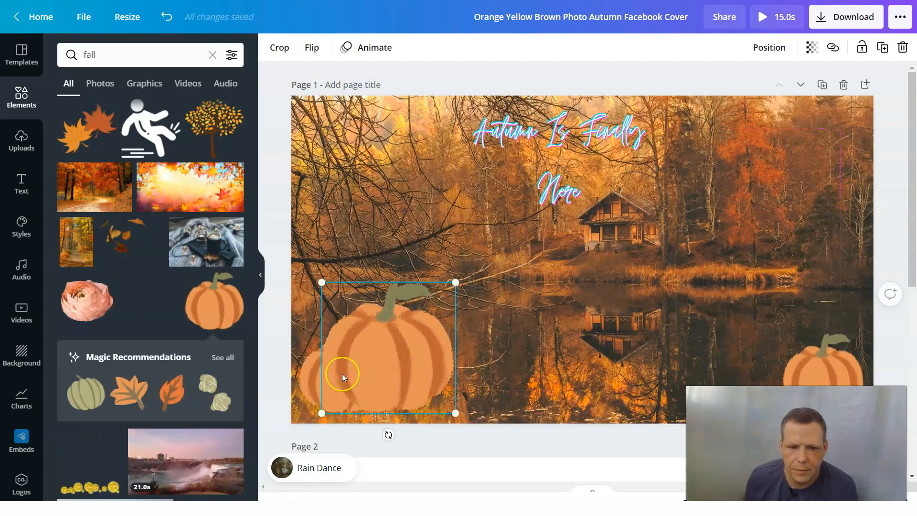
# Bring the small lower-left pumpkin forward in front of the larger one and enlarge it slightly
pyautogui.click(304, 380)
pyautogui.rightClick(309, 381)
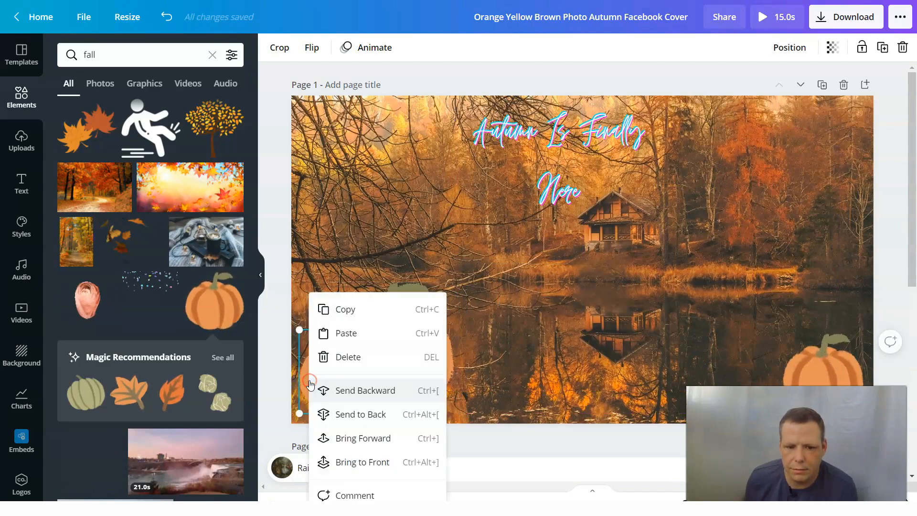
pyautogui.click(364, 439)
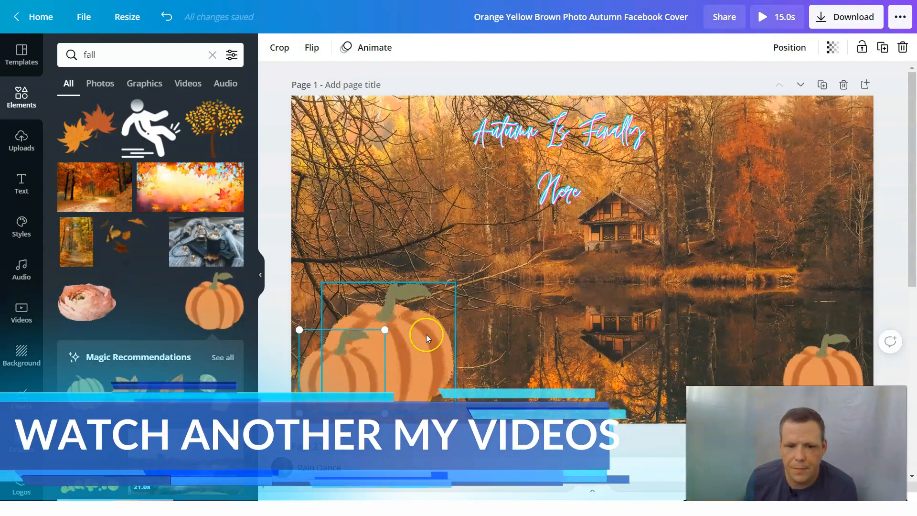
pyautogui.moveTo(395, 330)
pyautogui.mouseDown()
pyautogui.moveTo(411, 325)
pyautogui.moveTo(401, 330)
pyautogui.mouseUp()
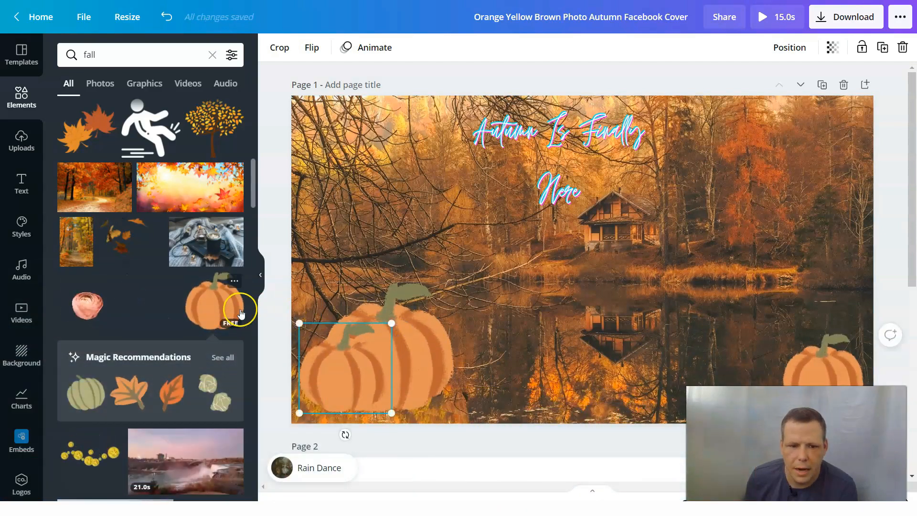
# Add another small pumpkin to the lower-left group, placing it in front of the large pumpkin's right side
pyautogui.click(225, 306)
pyautogui.moveTo(717, 131); pyautogui.dragTo(569, 287)
pyautogui.moveTo(553, 304); pyautogui.dragTo(531, 325)
pyautogui.moveTo(488, 357); pyautogui.dragTo(387, 388)
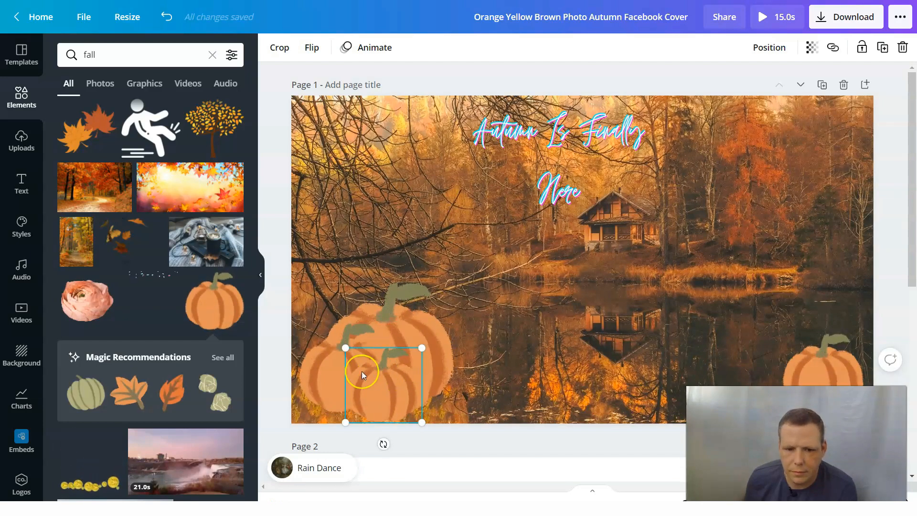
pyautogui.moveTo(410, 371); pyautogui.dragTo(425, 371)
# Shift the leftmost pumpkin of the lower-left group slightly right, closer to the other front pumpkin
pyautogui.click(346, 370)
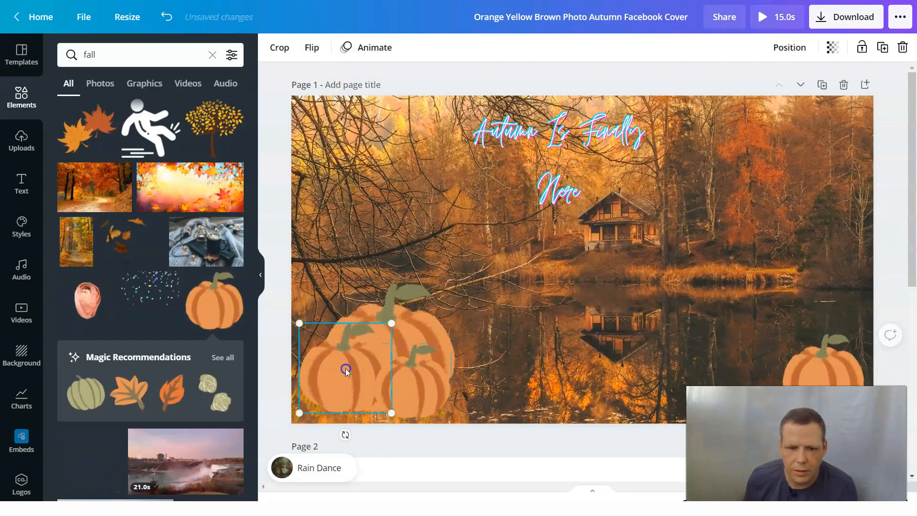
pyautogui.moveTo(353, 374); pyautogui.dragTo(335, 372)
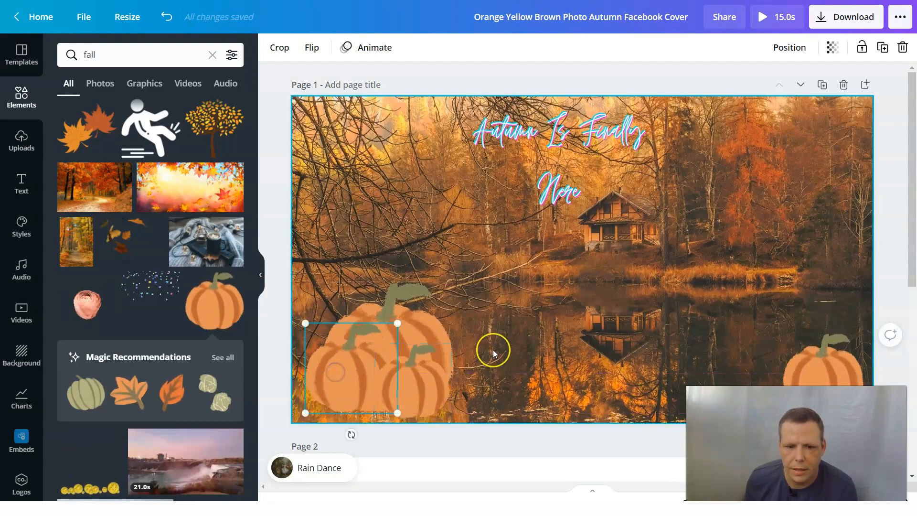
pyautogui.moveTo(463, 412); pyautogui.dragTo(501, 249)
pyautogui.click(430, 307)
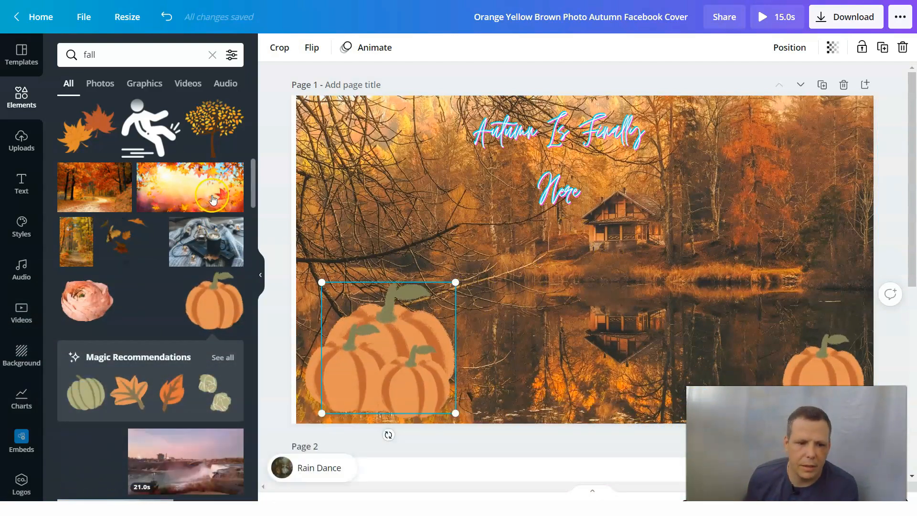
# Add the free orange leaf from the recommended graphics, shrink it, and place it over the left side of the pumpkin group
pyautogui.click(172, 397)
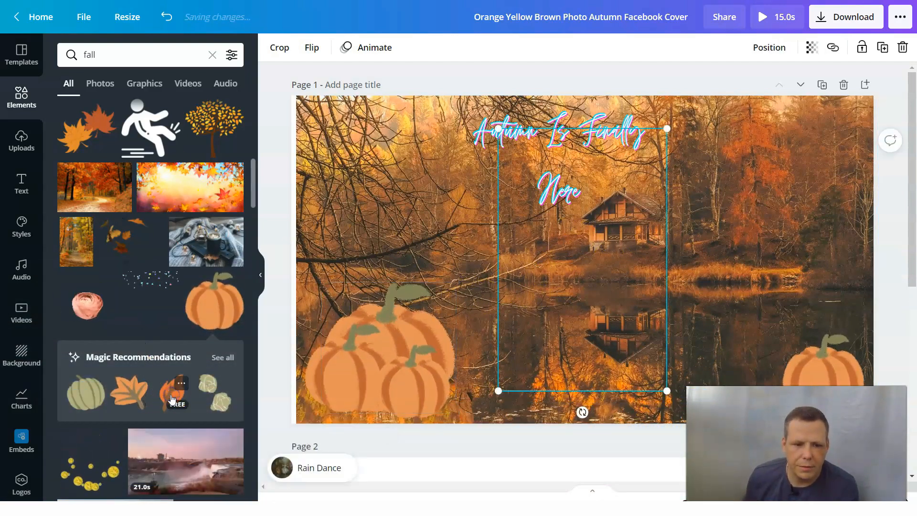
pyautogui.moveTo(636, 192); pyautogui.dragTo(580, 264)
pyautogui.moveTo(509, 336); pyautogui.dragTo(313, 338)
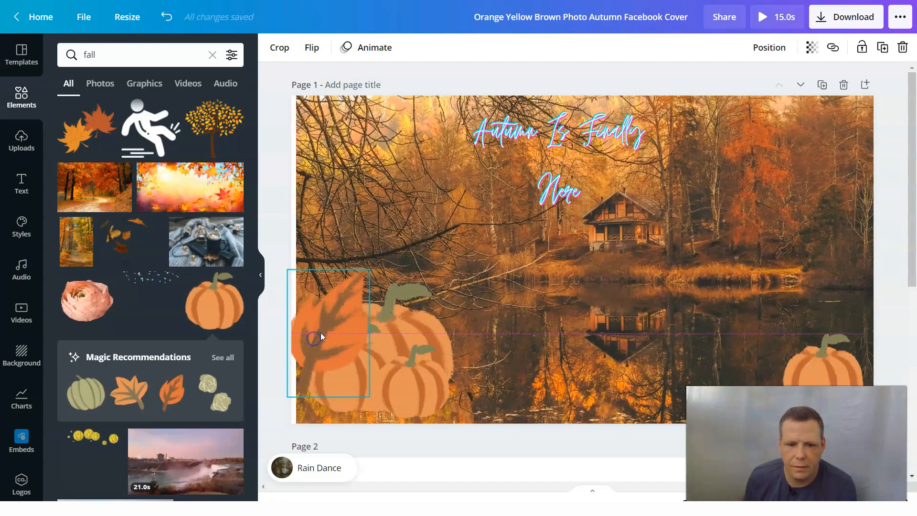
# Send the orange leaf backward and then all the way to the back of the layer order
pyautogui.rightClick(325, 326)
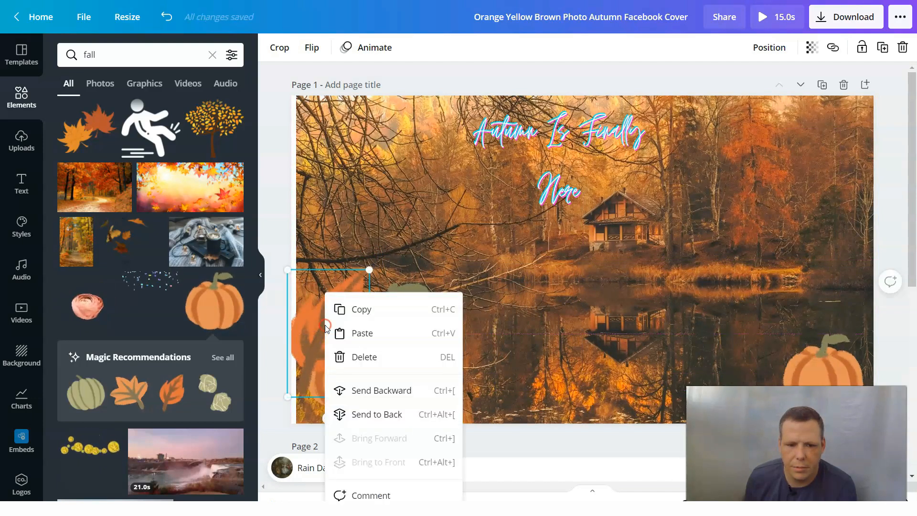
pyautogui.click(380, 389)
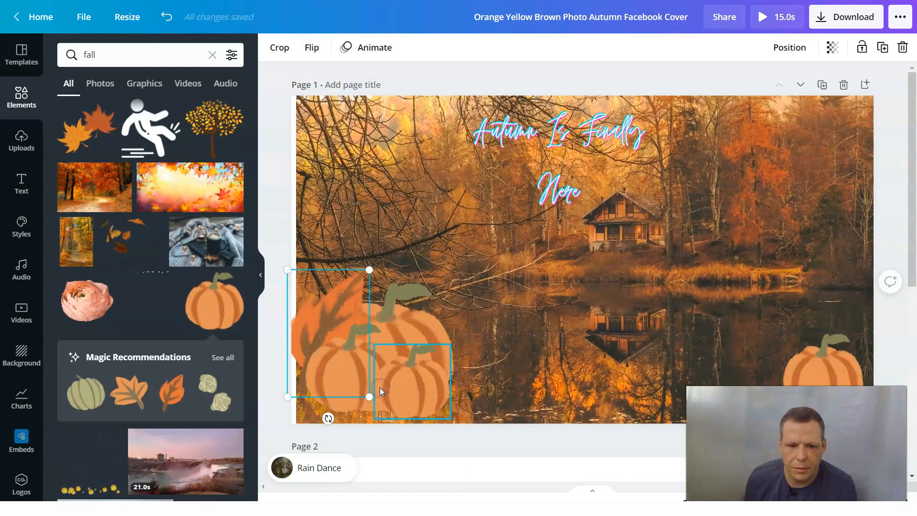
pyautogui.rightClick(354, 315)
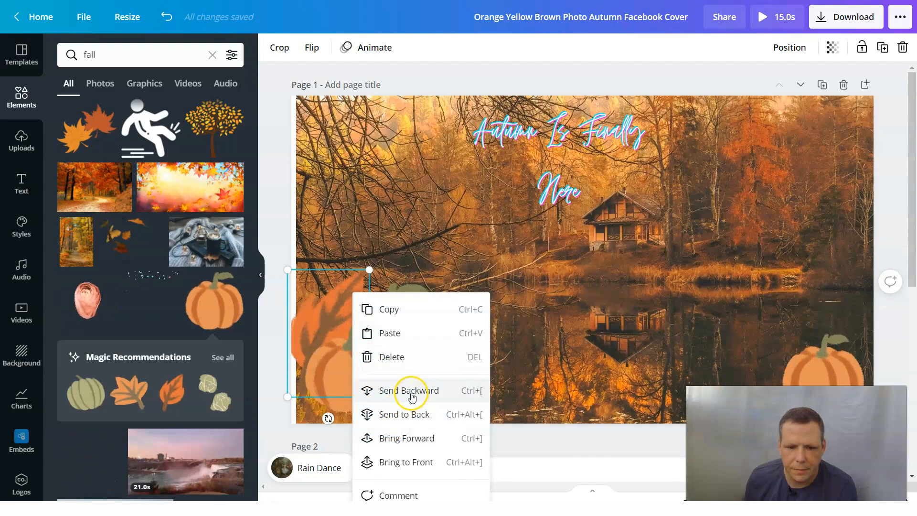
pyautogui.click(406, 413)
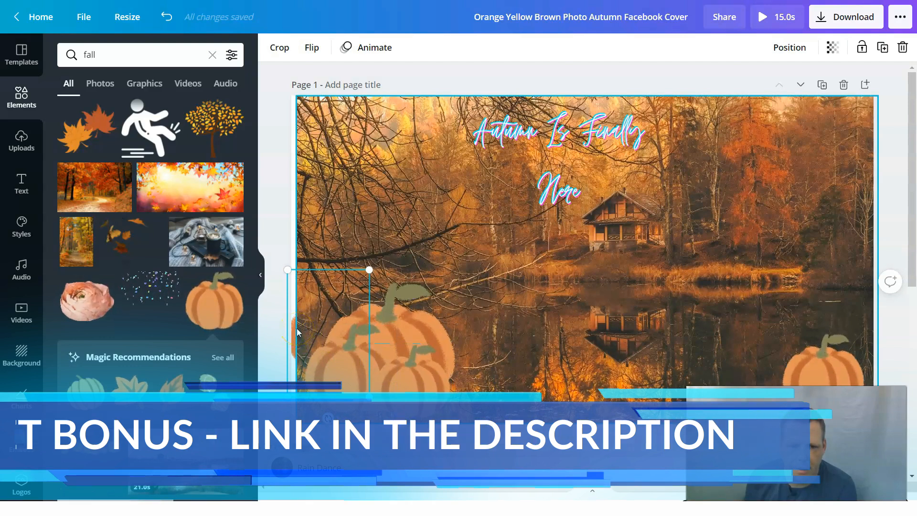
# Move the background photo right to uncover the leaf, and bring the leaf forward so it sits between the photo and the pumpkins
pyautogui.rightClick(309, 319)
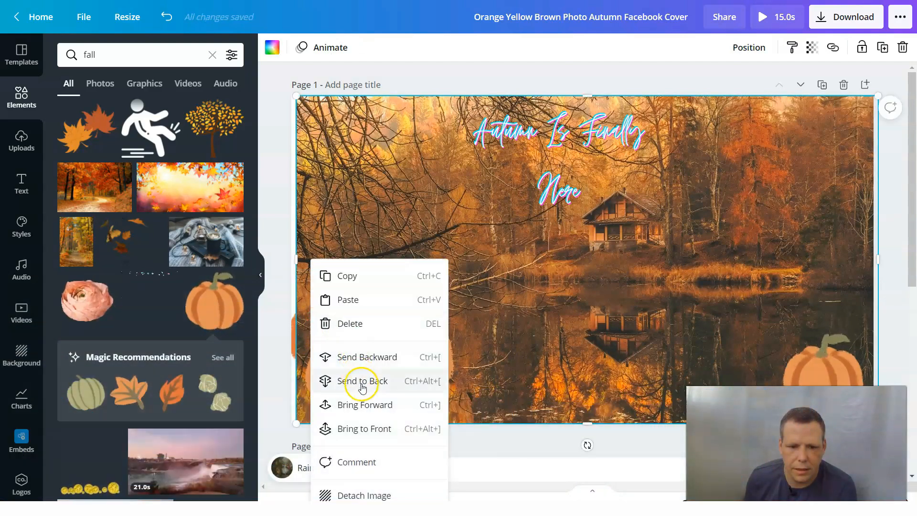
pyautogui.click(366, 405)
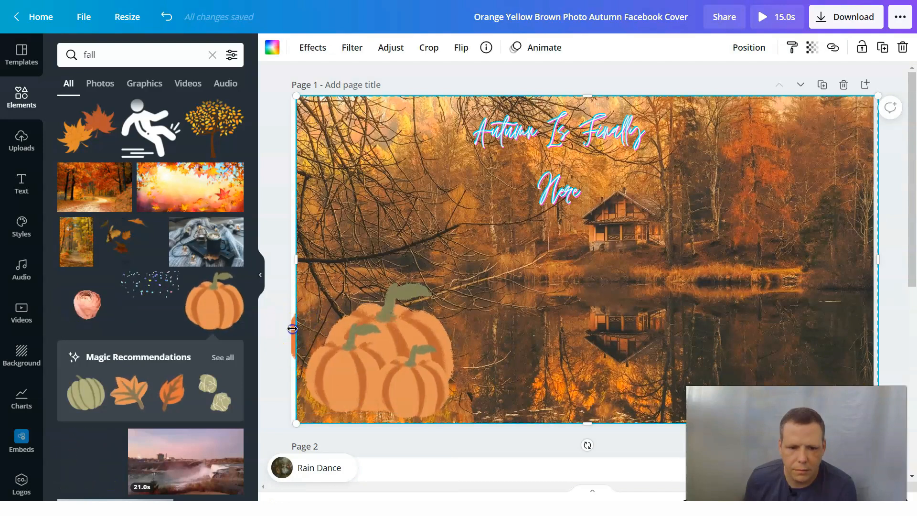
pyautogui.moveTo(304, 326); pyautogui.dragTo(315, 328)
pyautogui.click(294, 337)
pyautogui.rightClick(296, 338)
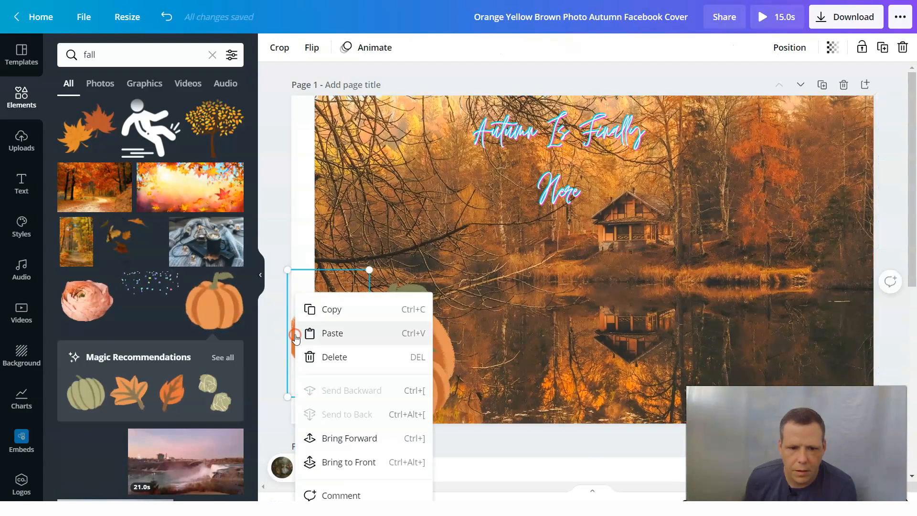
pyautogui.click(335, 437)
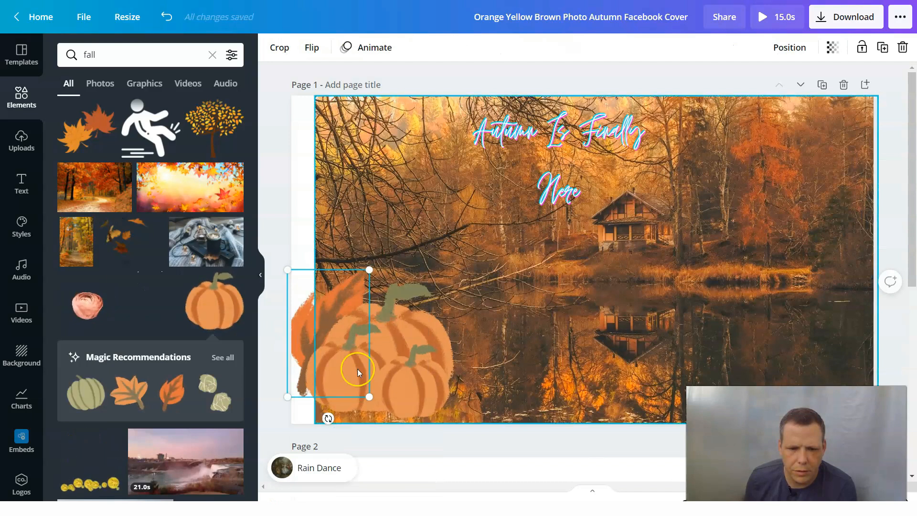
# Bring the lower-right pumpkin in front of the background photo and refit the photo to the full 1,640 by 924 cover
pyautogui.click(356, 231)
pyautogui.moveTo(364, 234)
pyautogui.mouseDown()
pyautogui.moveTo(348, 237)
pyautogui.moveTo(352, 230)
pyautogui.mouseUp()
pyautogui.click(827, 325)
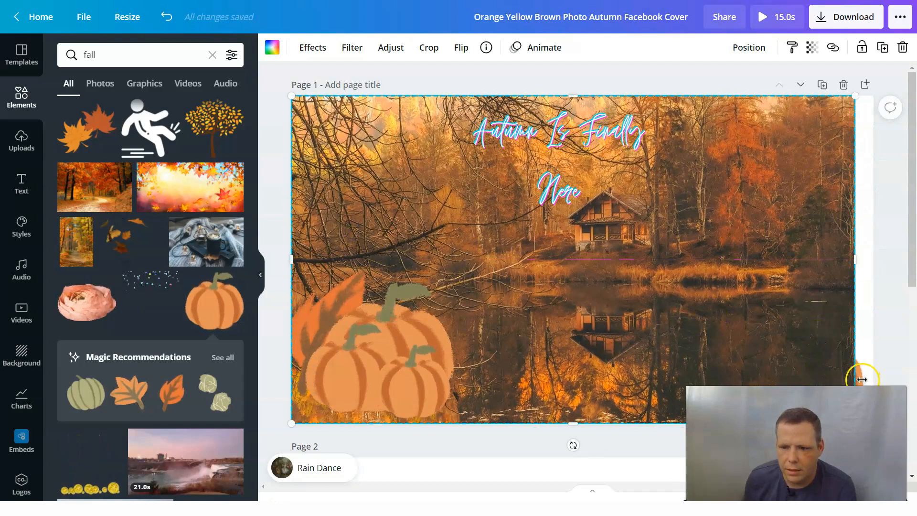
pyautogui.moveTo(860, 380)
pyautogui.mouseDown()
pyautogui.moveTo(870, 386)
pyautogui.moveTo(846, 384)
pyautogui.mouseUp()
pyautogui.click(834, 382)
pyautogui.rightClick(829, 382)
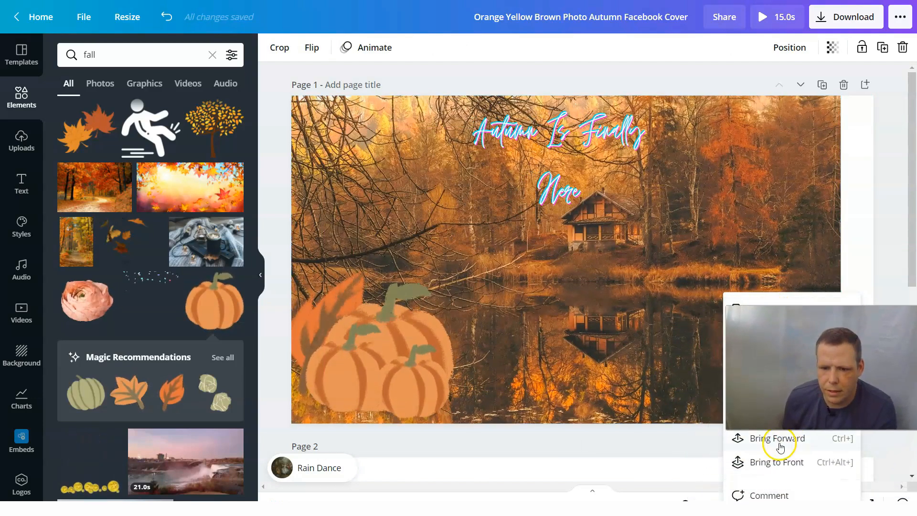
pyautogui.click(779, 440)
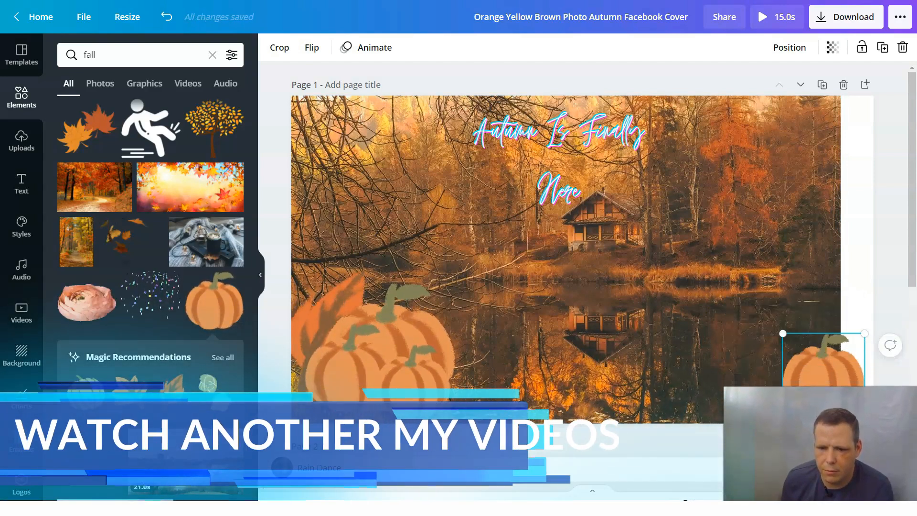
pyautogui.click(838, 263)
pyautogui.moveTo(840, 262); pyautogui.dragTo(869, 268)
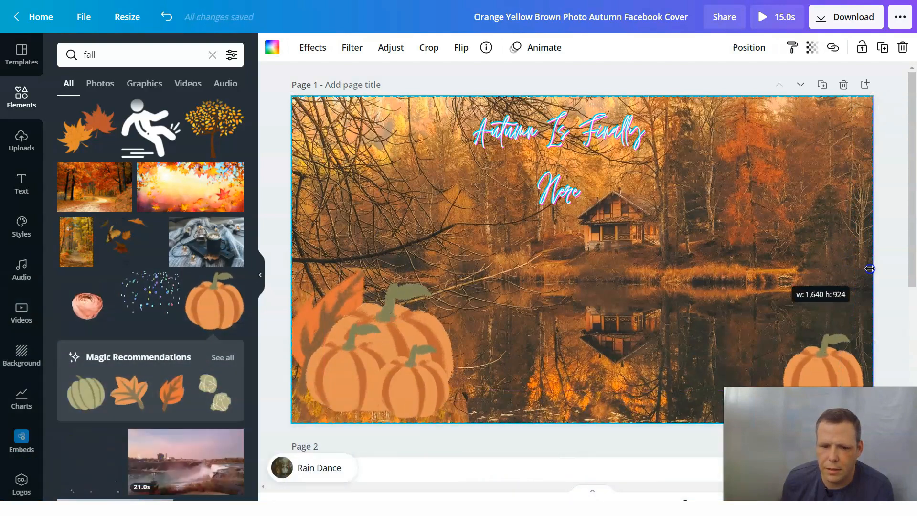
# Nudge the lower-right pumpkin and the two small lower-left pumpkins closer to the cover's corners and lower edge
pyautogui.moveTo(823, 364); pyautogui.dragTo(834, 364)
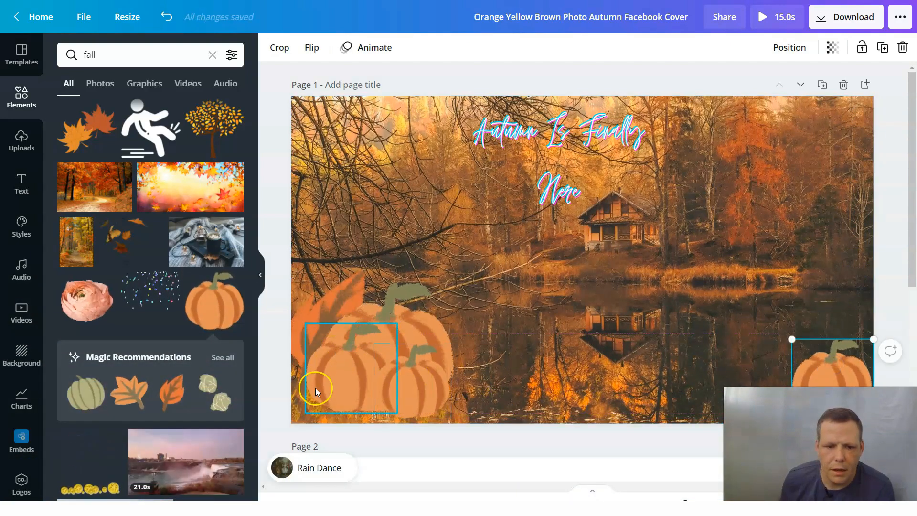
pyautogui.moveTo(331, 377); pyautogui.dragTo(317, 390)
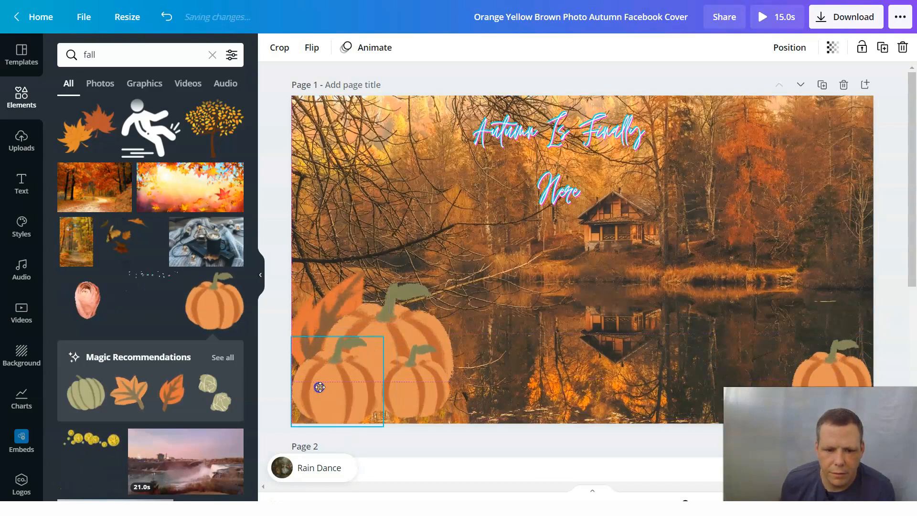
pyautogui.moveTo(415, 393); pyautogui.dragTo(402, 400)
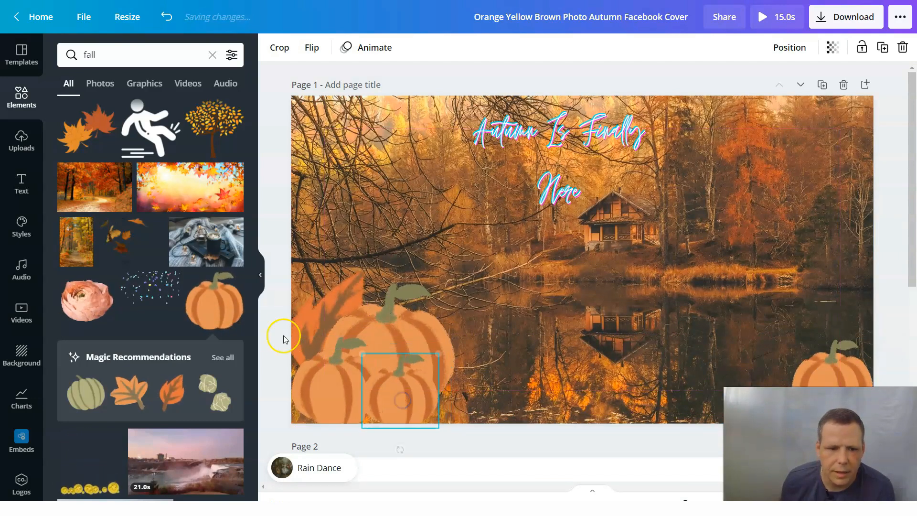
# Rotate the orange leaf counterclockwise behind the lower-left pumpkins so its tip points up along the cover's left edge
pyautogui.click(330, 312)
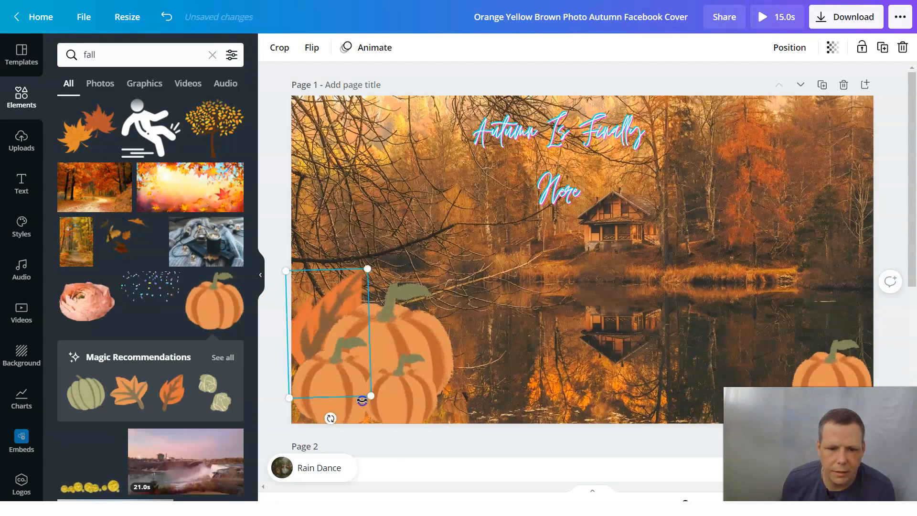
pyautogui.moveTo(390, 364); pyautogui.dragTo(348, 351)
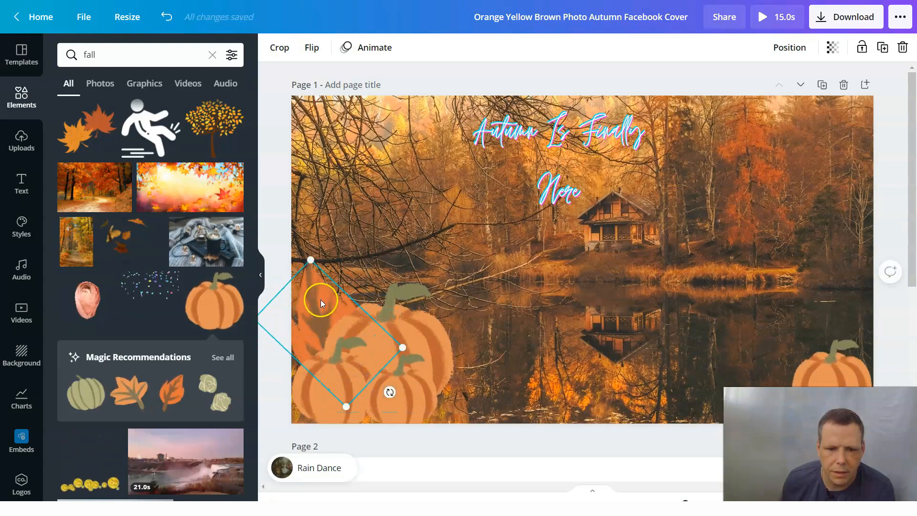
pyautogui.rightClick(309, 297)
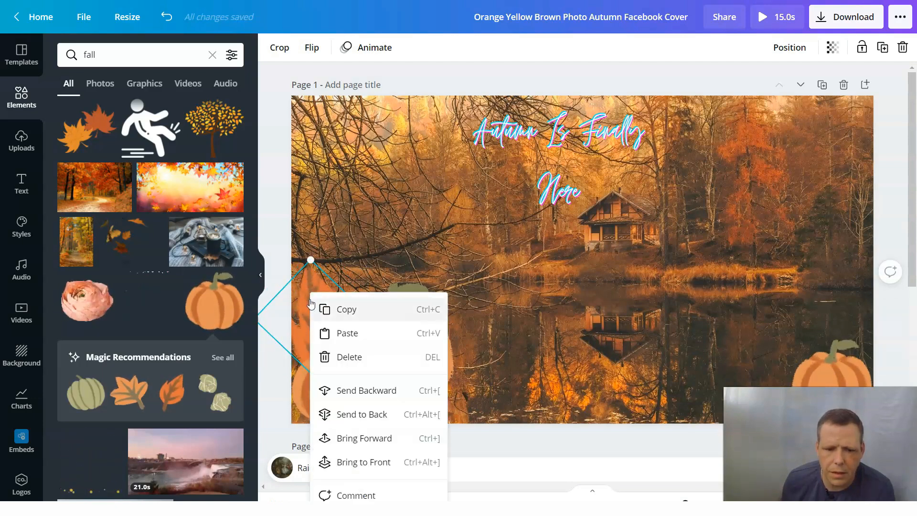
pyautogui.click(473, 251)
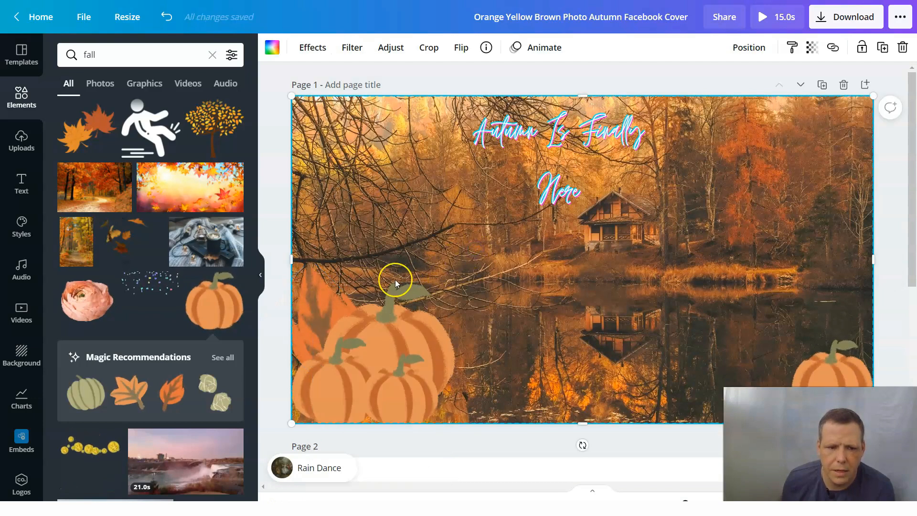
# Flip the orange leaf horizontally and vertically several times to try out different orientations behind the pumpkins
pyautogui.click(306, 314)
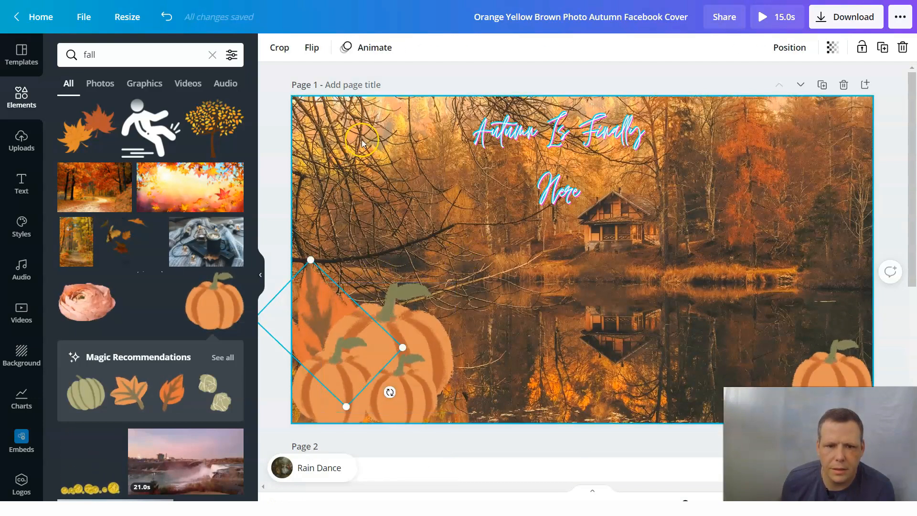
pyautogui.click(315, 48)
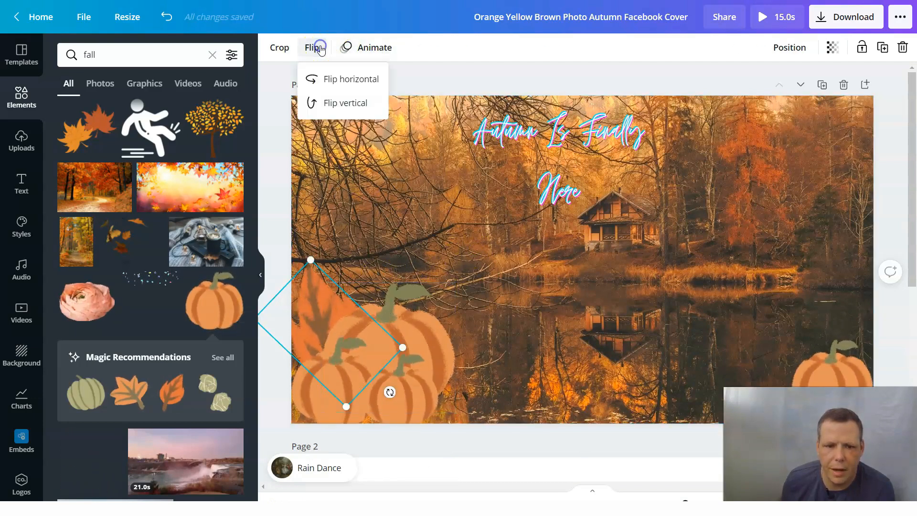
pyautogui.click(358, 84)
pyautogui.click(338, 103)
pyautogui.click(337, 103)
pyautogui.click(335, 79)
pyautogui.click(338, 104)
pyautogui.click(338, 103)
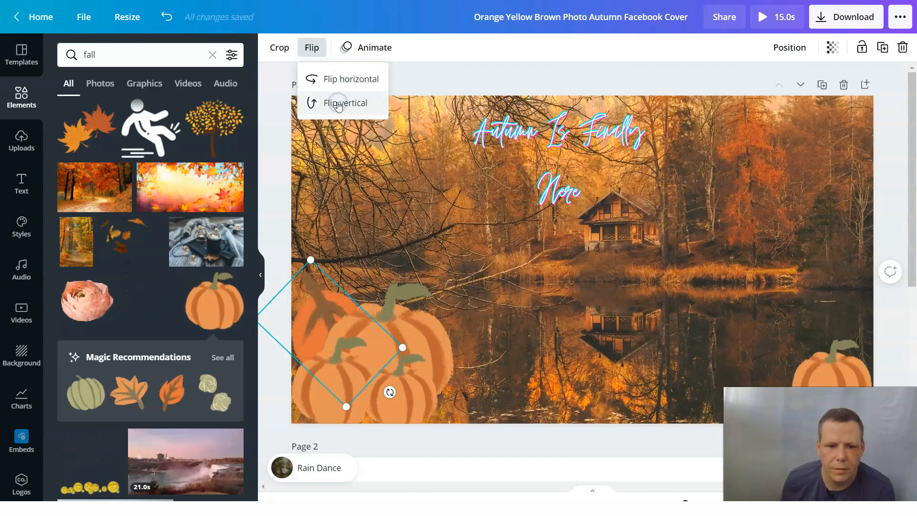
pyautogui.click(337, 103)
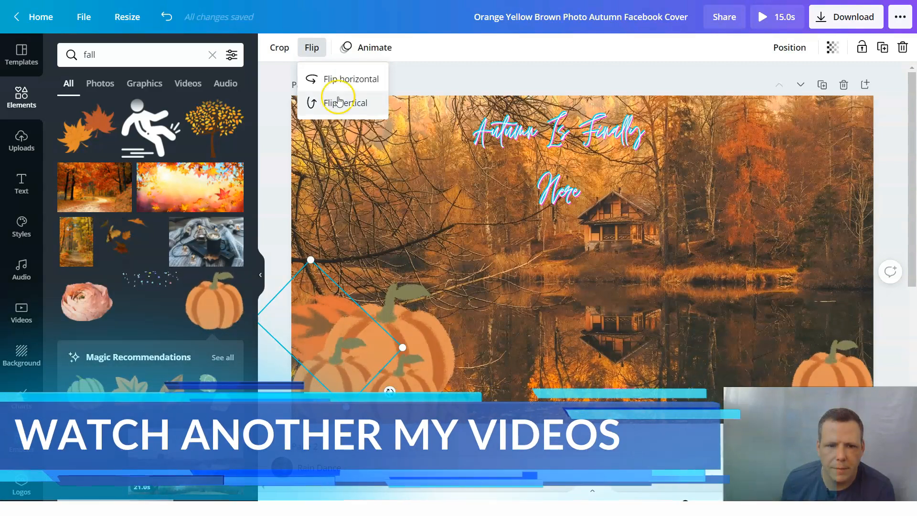
# Flip the orange leaf horizontally so its tip points up, and add the light-orange maple leaf over the lower-left pumpkins
pyautogui.click(345, 77)
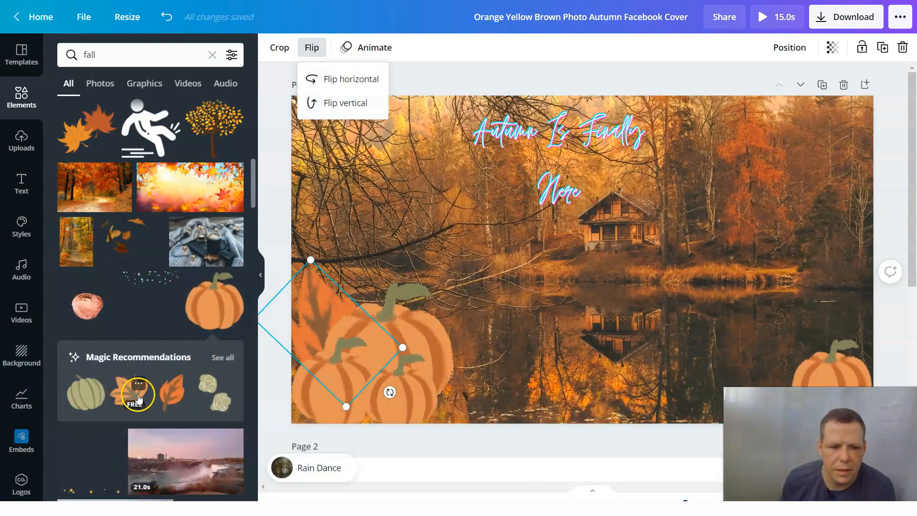
pyautogui.click(307, 366)
pyautogui.moveTo(494, 299); pyautogui.dragTo(509, 301)
pyautogui.moveTo(746, 274); pyautogui.dragTo(566, 390)
pyautogui.moveTo(569, 349); pyautogui.dragTo(480, 198)
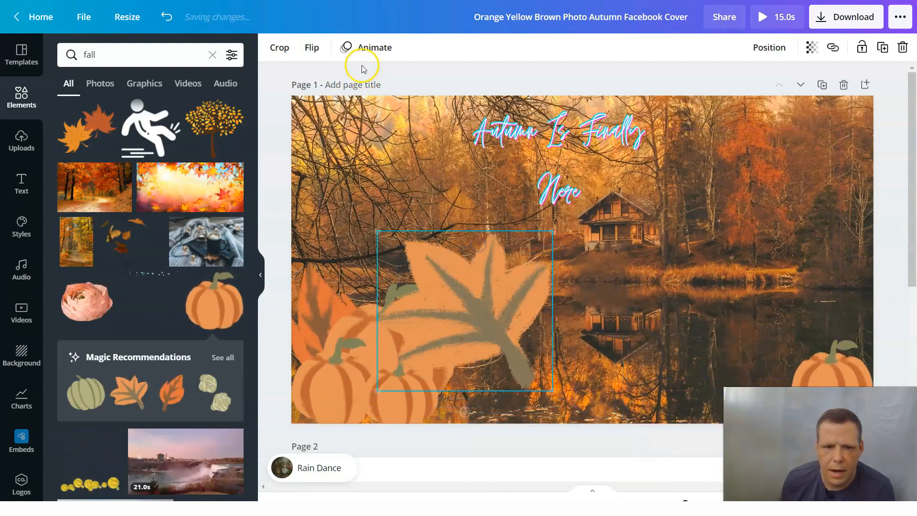
# Flip the light-orange maple leaf horizontally and move it down and left over the large pumpkin
pyautogui.click(314, 48)
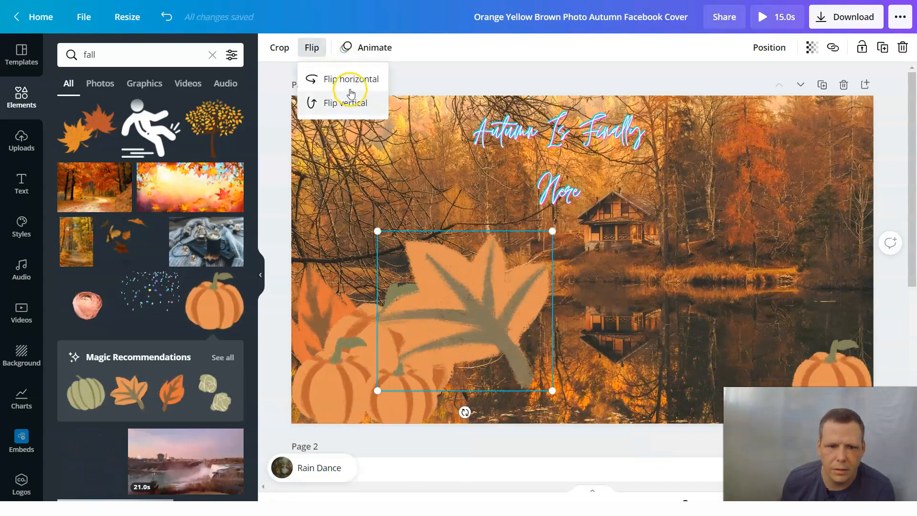
pyautogui.click(338, 78)
pyautogui.click(438, 319)
pyautogui.moveTo(438, 319); pyautogui.dragTo(400, 333)
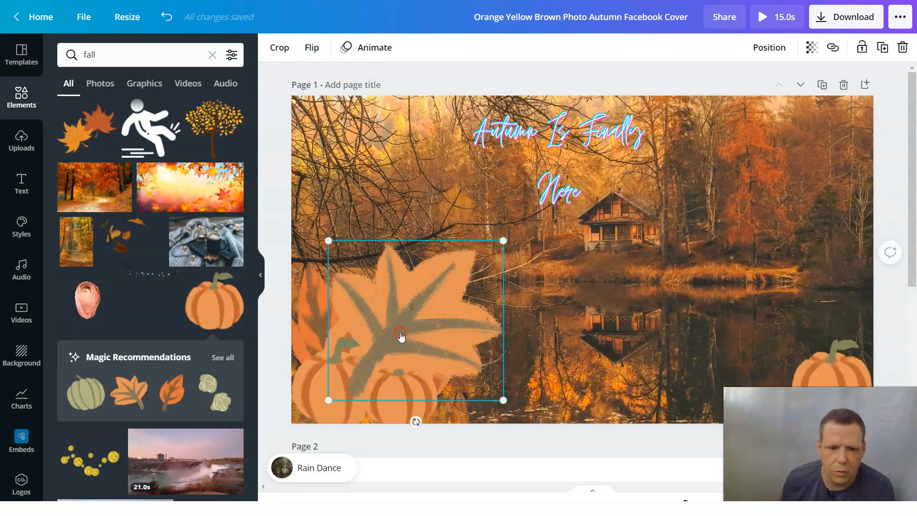
# Send the light-orange maple leaf backward three levels so it sits behind the lower-left pumpkins
pyautogui.rightClick(402, 333)
pyautogui.click(448, 391)
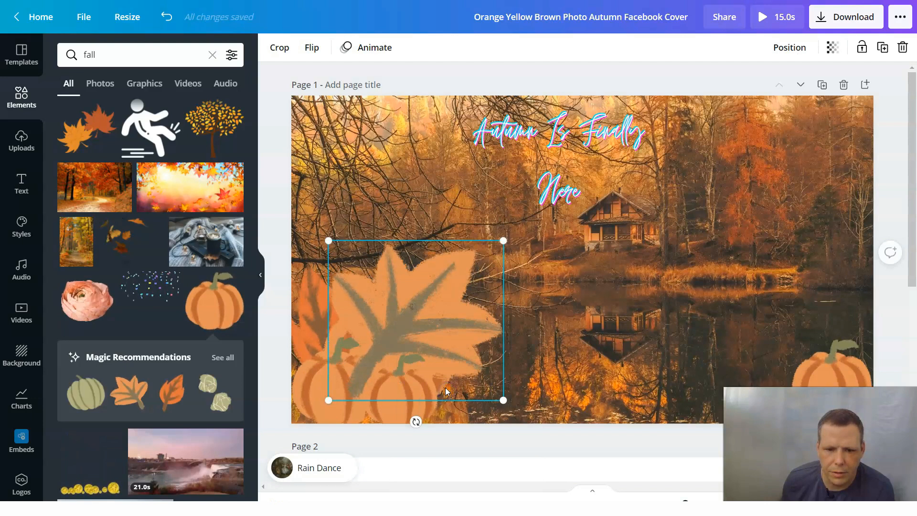
pyautogui.rightClick(423, 300)
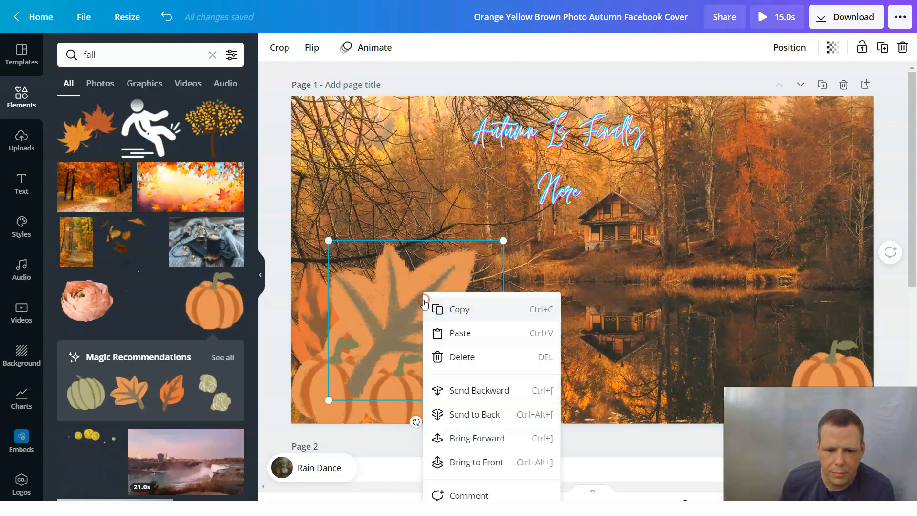
pyautogui.click(486, 390)
pyautogui.rightClick(420, 307)
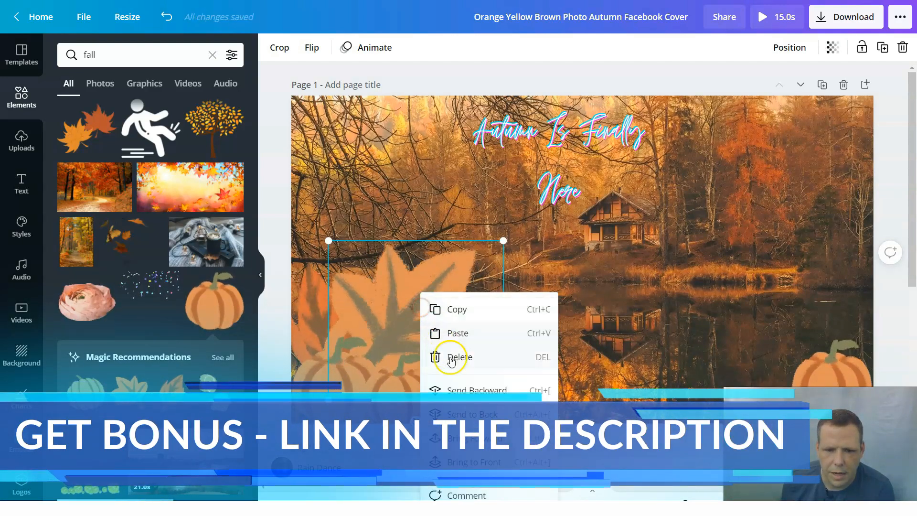
pyautogui.click(458, 390)
# Move the light-orange maple leaf so it peeks out right of the large pumpkin, and rotate it 20°
pyautogui.moveTo(469, 315); pyautogui.dragTo(516, 359)
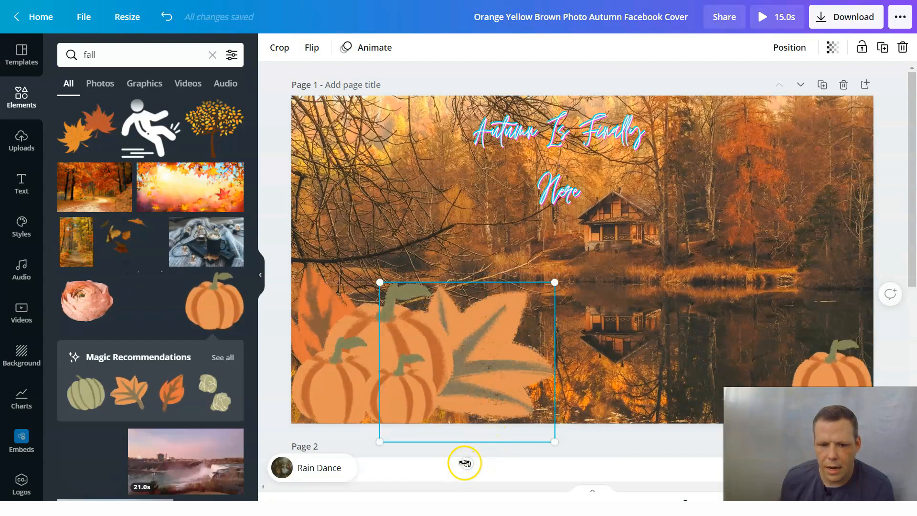
pyautogui.moveTo(466, 461); pyautogui.dragTo(445, 426)
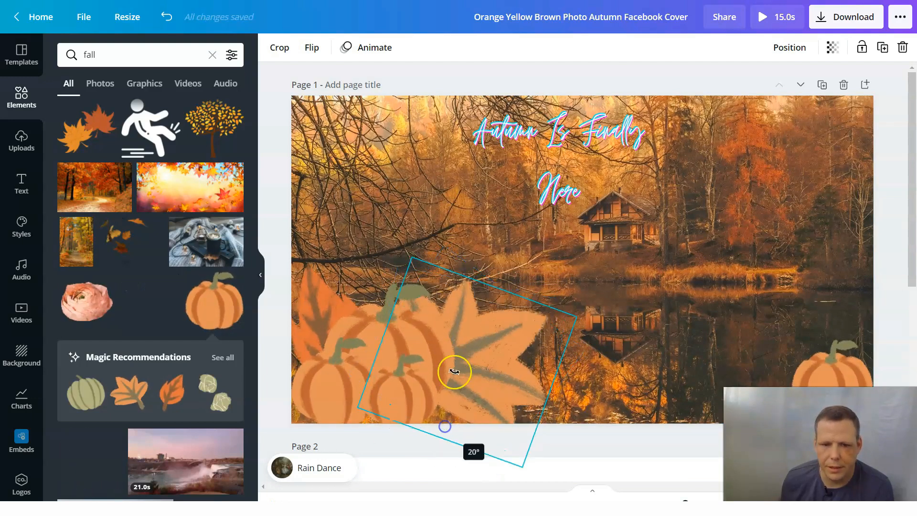
pyautogui.moveTo(466, 357)
pyautogui.mouseDown()
pyautogui.moveTo(455, 354)
pyautogui.moveTo(464, 356)
pyautogui.mouseUp()
pyautogui.scroll(-4, 185, 343)
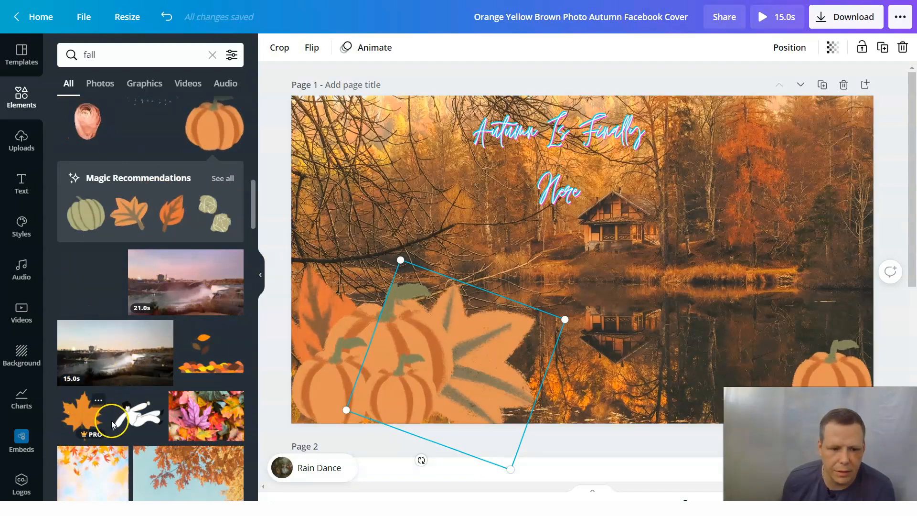
pyautogui.scroll(-1, 186, 395)
pyautogui.scroll(-8, 187, 395)
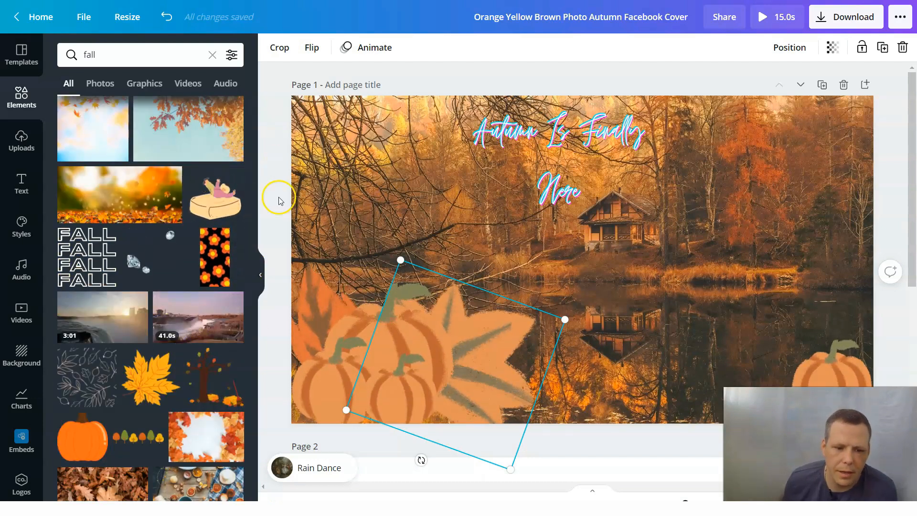
pyautogui.scroll(-4, 167, 382)
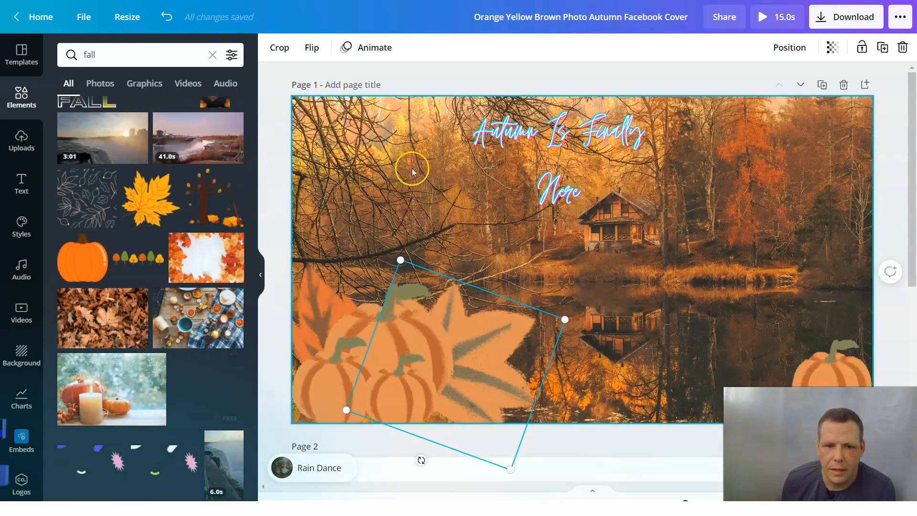
# Apply the Drift animation to the light-orange maple leaf after trying Stomp
pyautogui.click(368, 46)
pyautogui.click(146, 259)
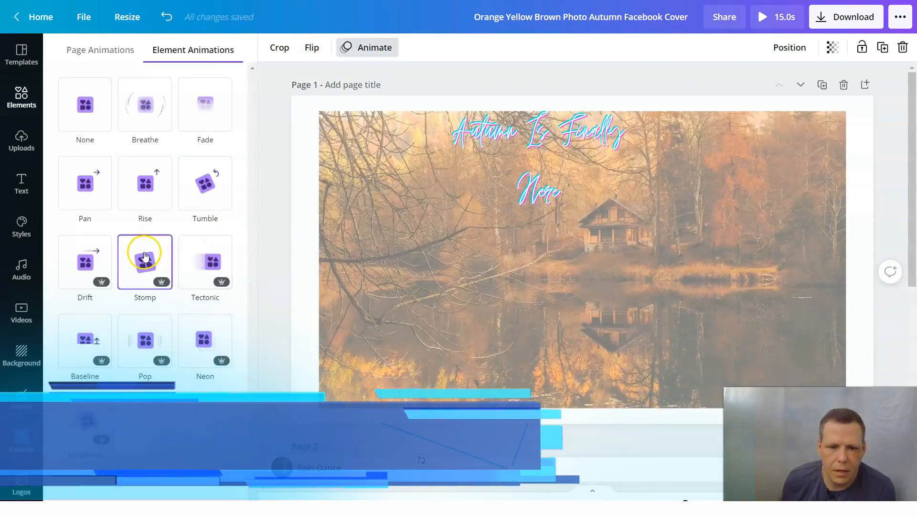
pyautogui.click(99, 270)
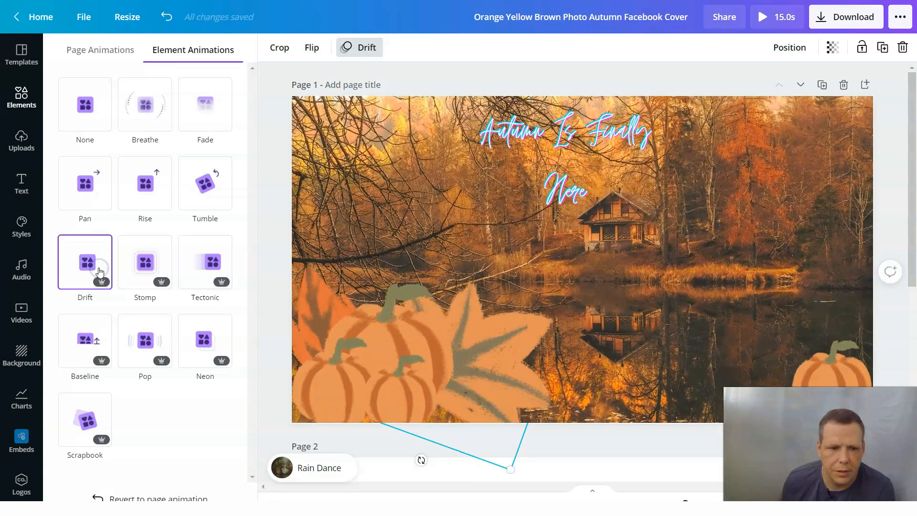
# Try the Rise animation on the large lower-left pumpkin, and settle on Fade for it
pyautogui.click(332, 321)
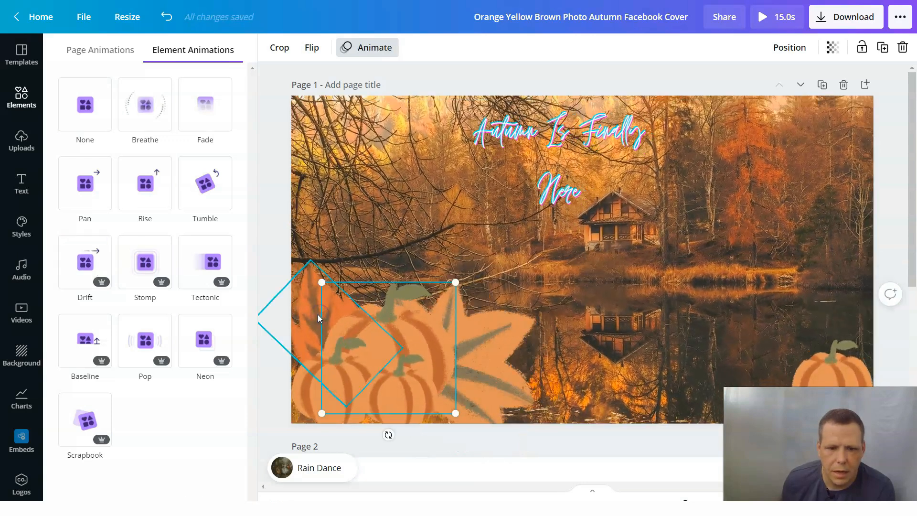
pyautogui.click(162, 204)
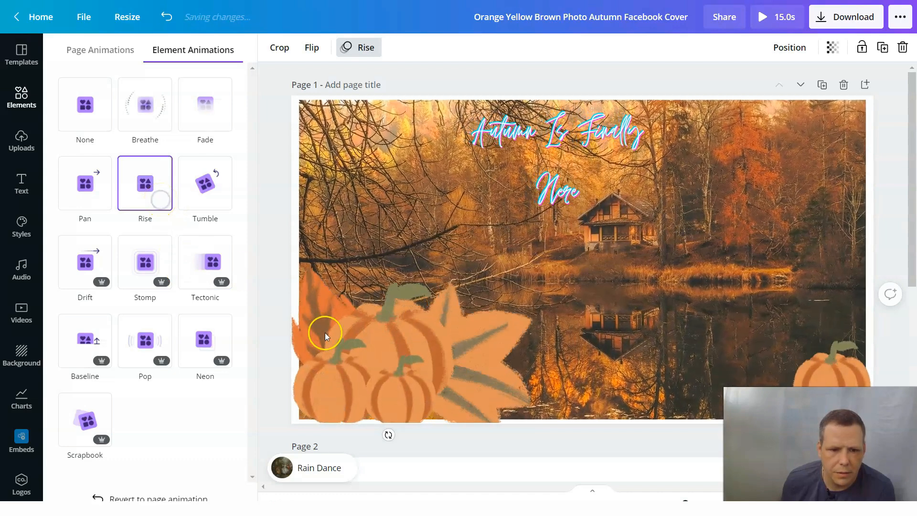
pyautogui.click(390, 341)
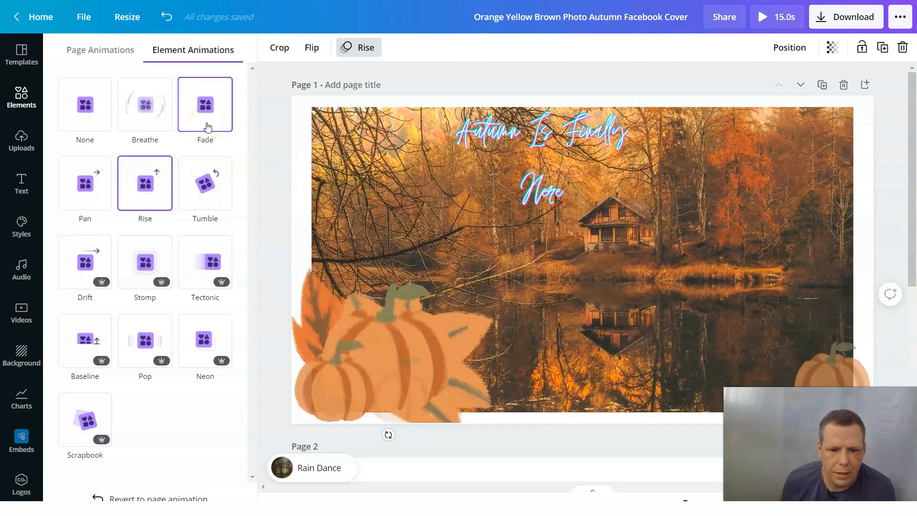
pyautogui.click(207, 126)
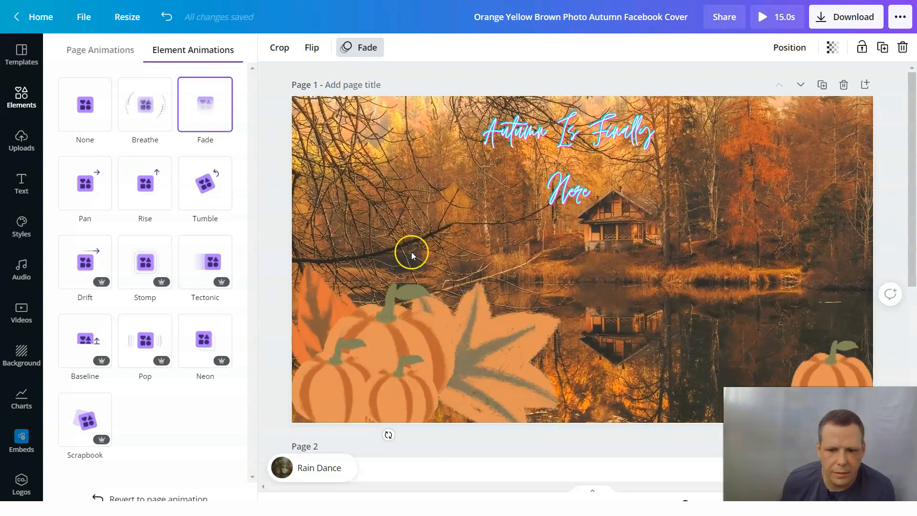
# Enlarge the lower-right pumpkin and move it slightly past the cover's lower-right corner
pyautogui.click(486, 373)
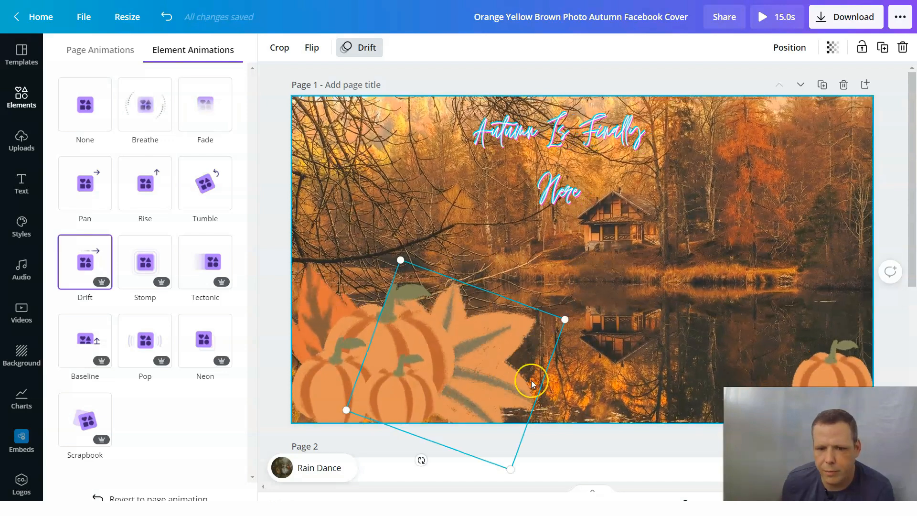
pyautogui.click(841, 365)
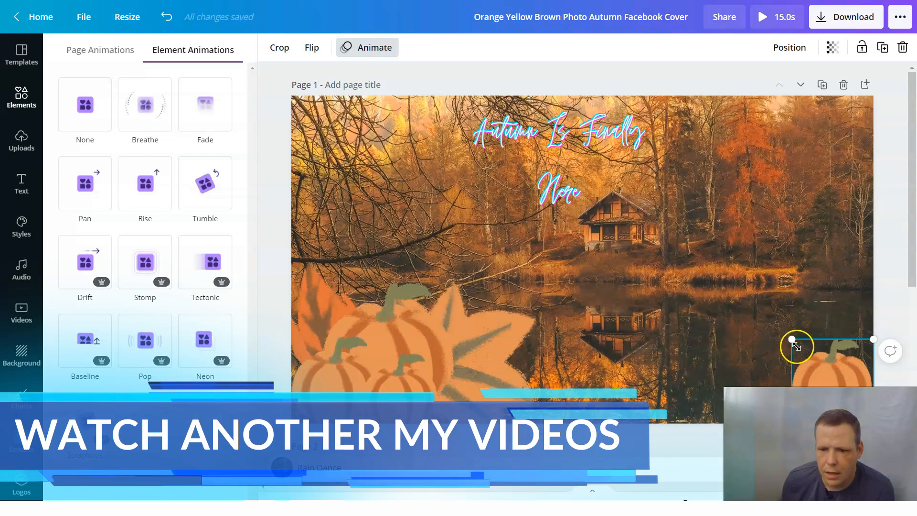
pyautogui.moveTo(777, 336); pyautogui.dragTo(769, 318)
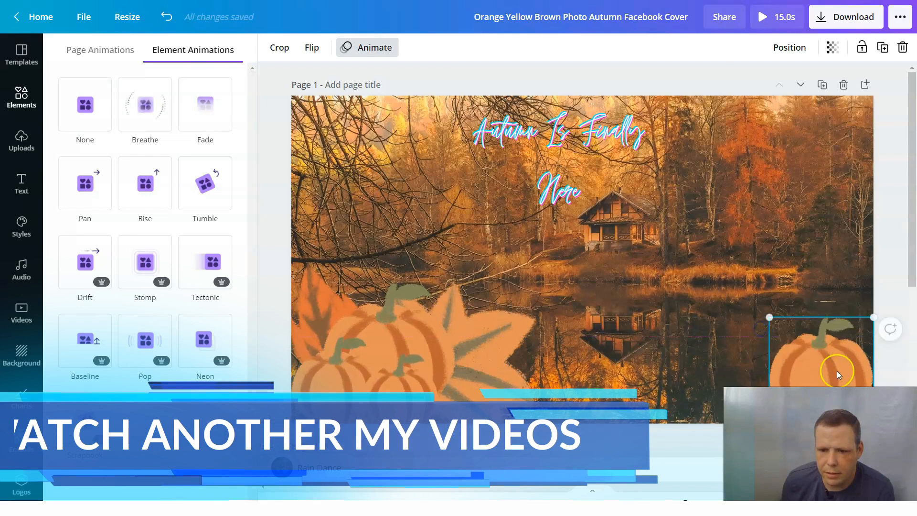
pyautogui.moveTo(840, 377); pyautogui.dragTo(849, 389)
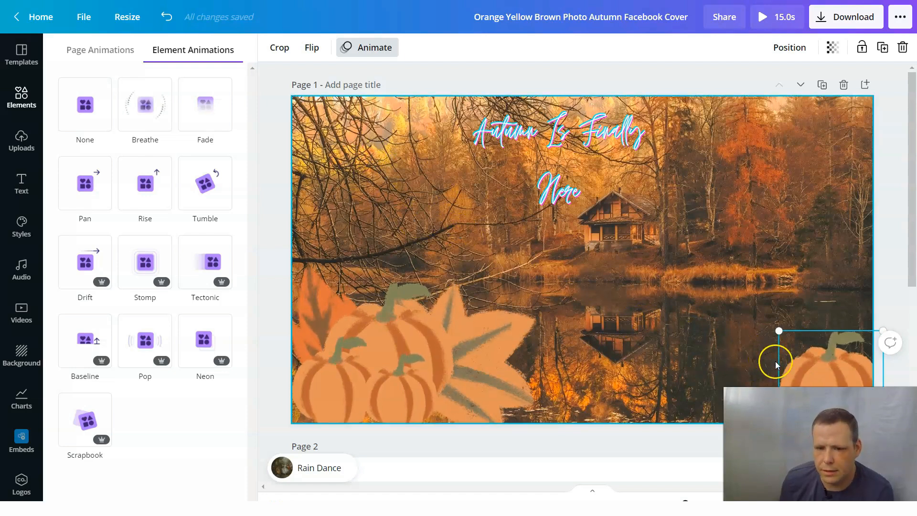
pyautogui.click(213, 328)
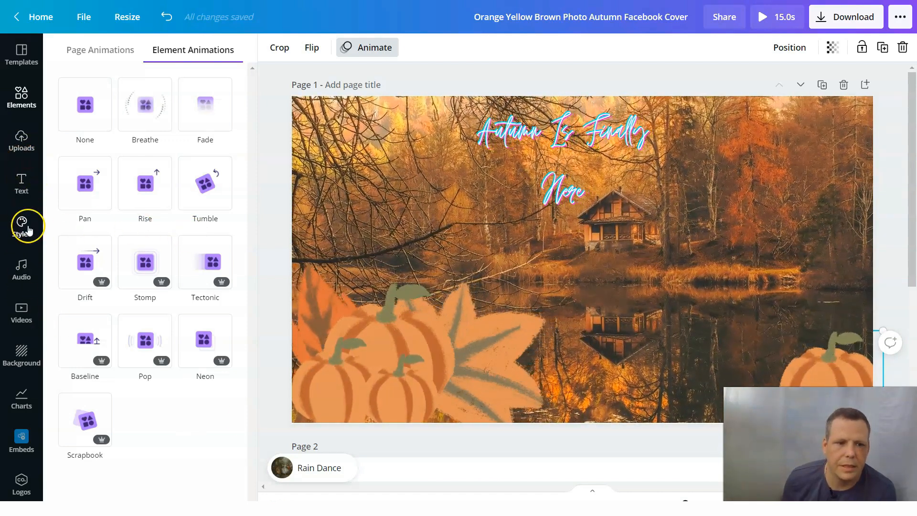
# Browse the element results for "fall" for more autumn graphics to decorate the cover
pyautogui.click(17, 96)
pyautogui.scroll(-7, 172, 315)
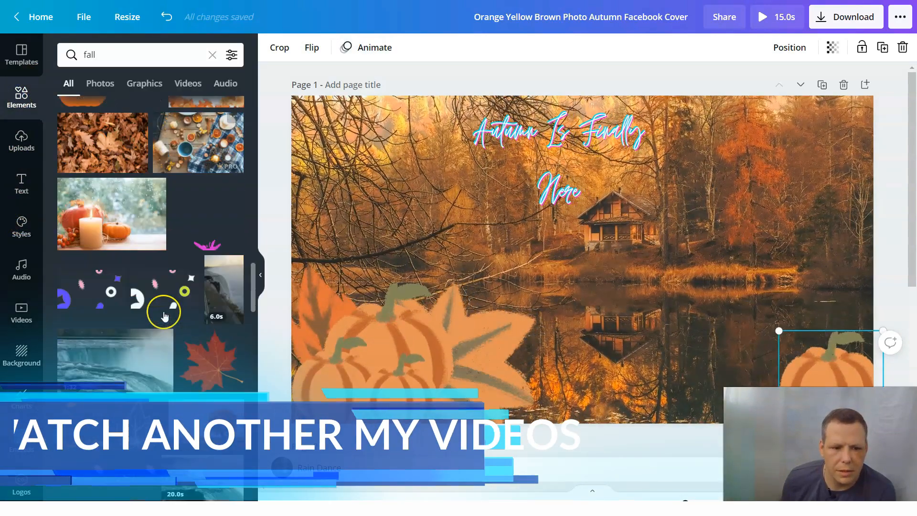
pyautogui.scroll(-10, 176, 323)
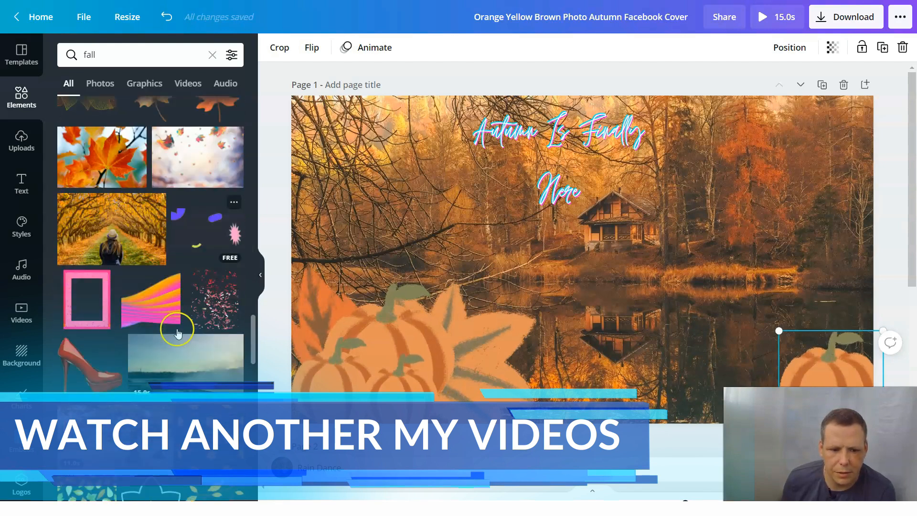
pyautogui.scroll(-10, 172, 344)
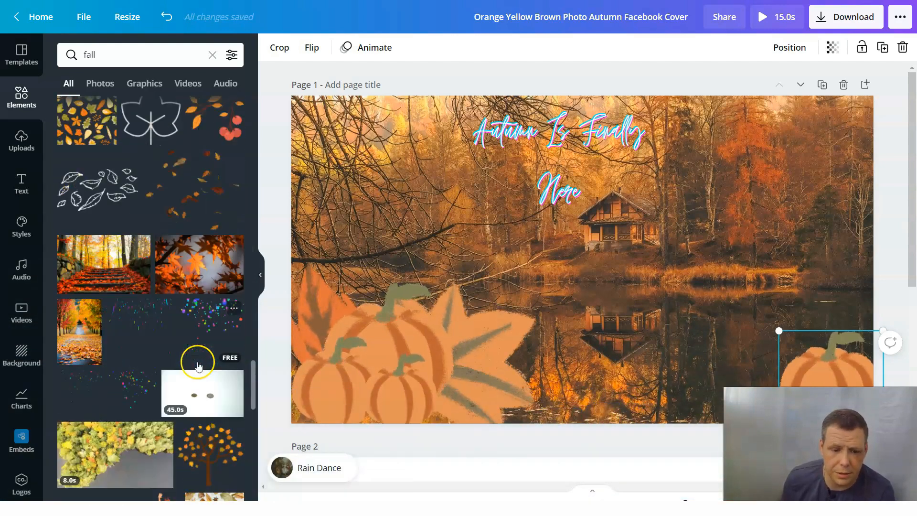
pyautogui.scroll(-3, 194, 357)
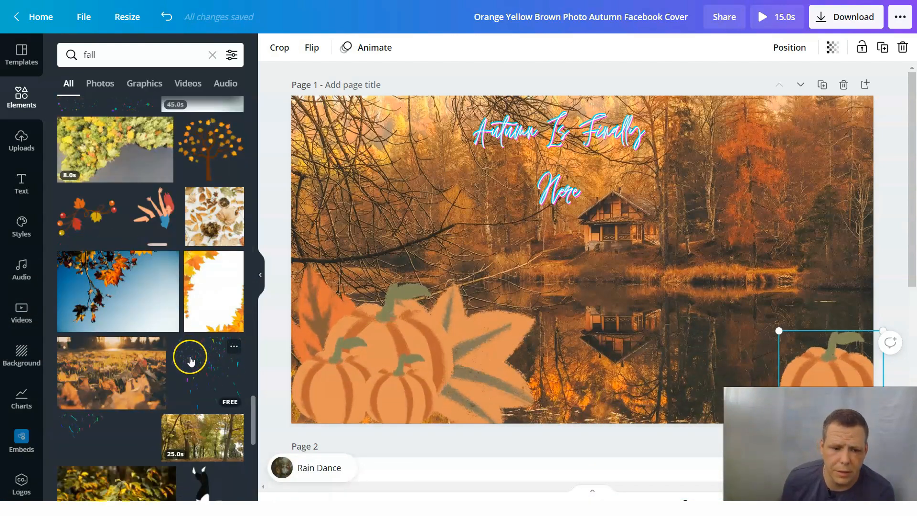
pyautogui.scroll(-4, 191, 361)
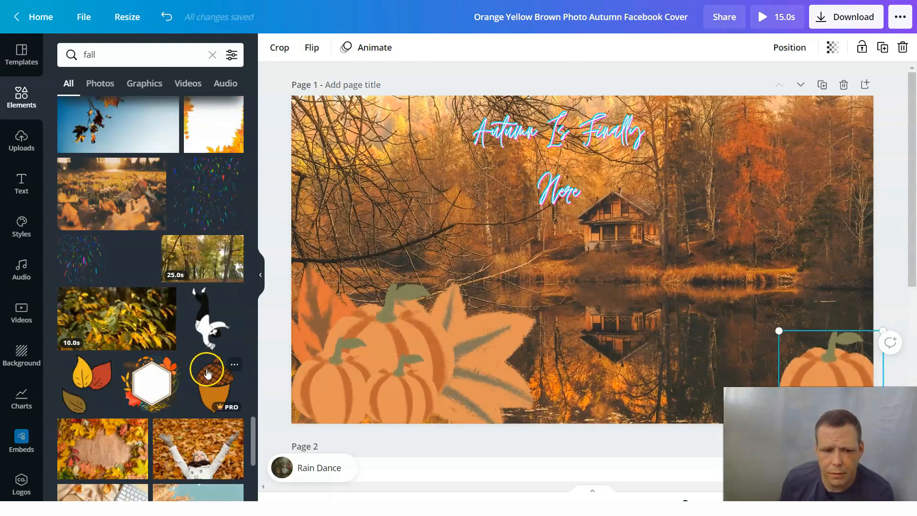
pyautogui.scroll(-3, 158, 339)
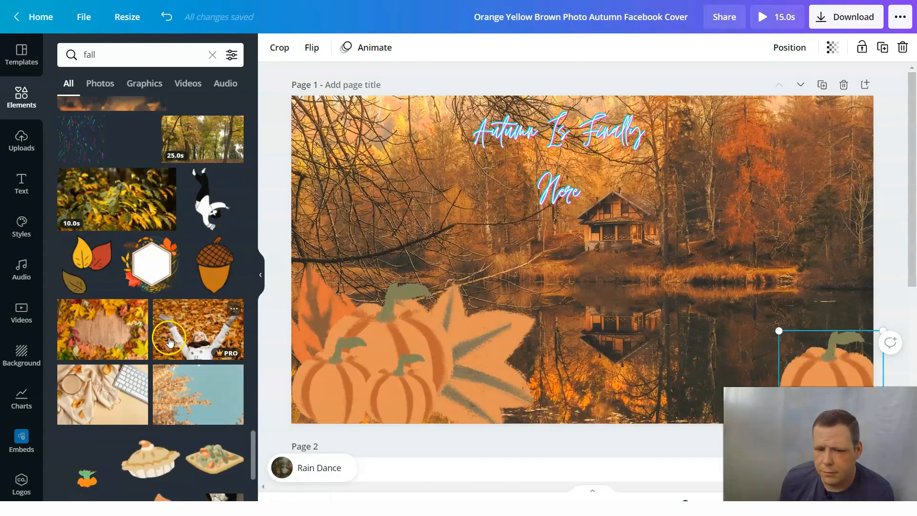
pyautogui.scroll(-6, 171, 344)
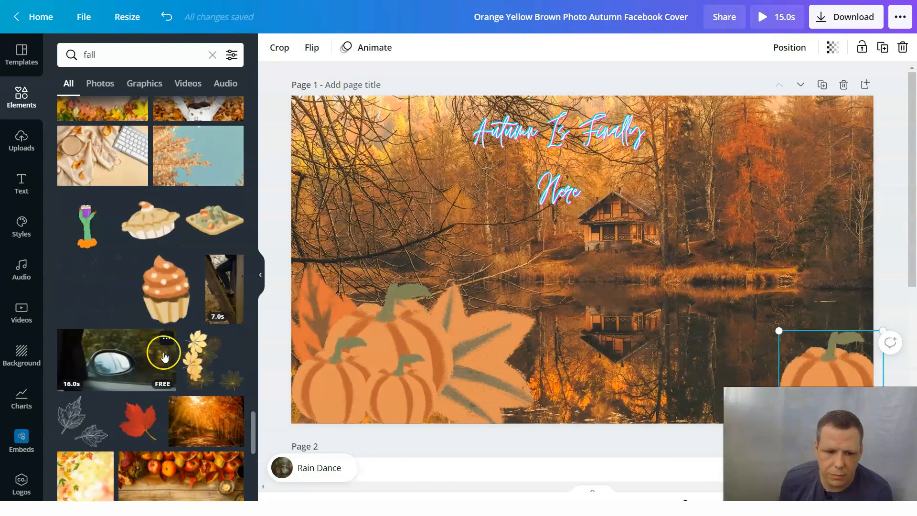
pyautogui.scroll(-3, 194, 382)
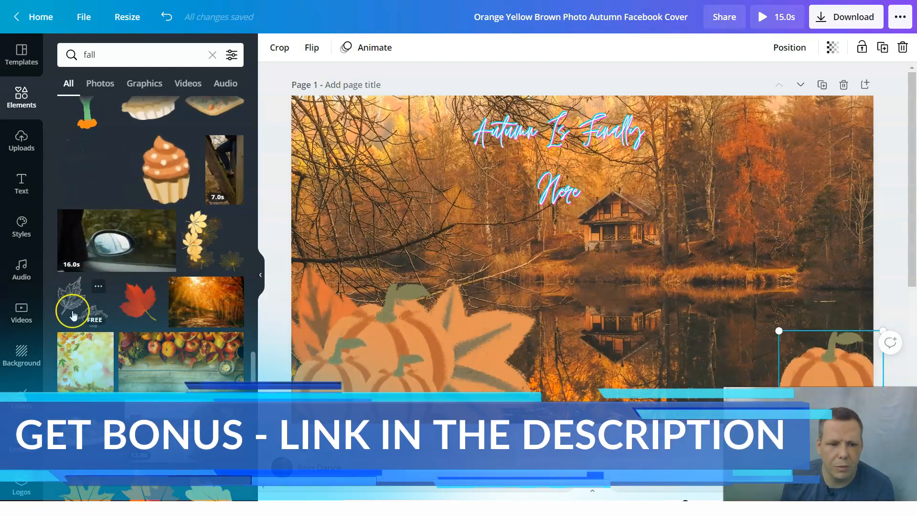
# Try the outlined leaf pair at a reduced size beside the cabin, and delete it from the cover
pyautogui.moveTo(91, 308); pyautogui.dragTo(594, 286)
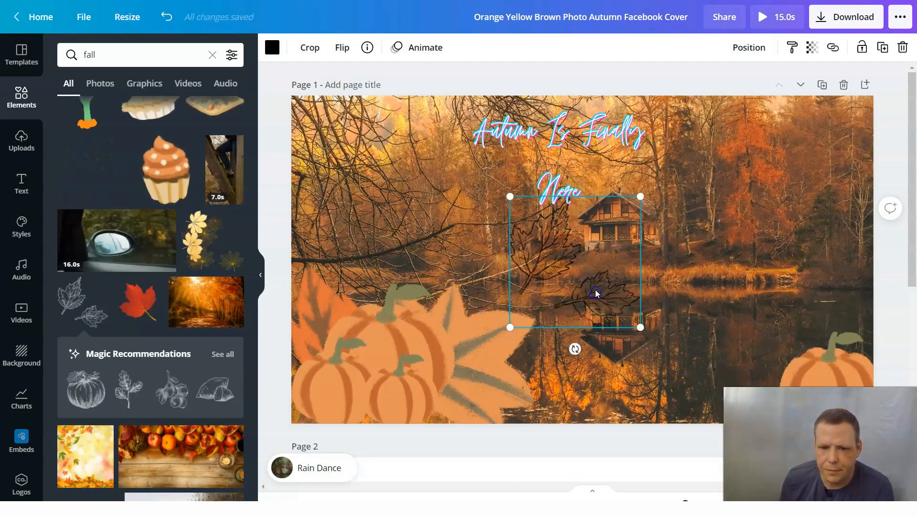
pyautogui.moveTo(619, 308); pyautogui.dragTo(573, 261)
pyautogui.rightClick(571, 258)
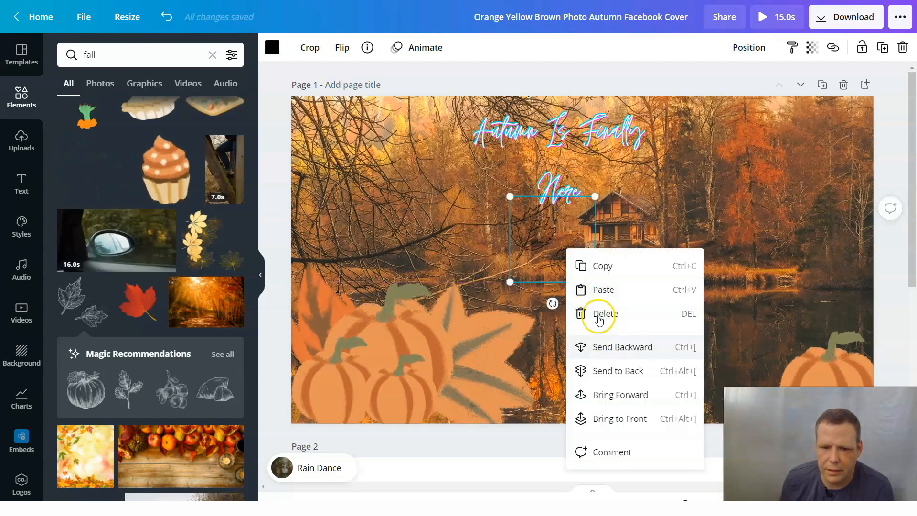
pyautogui.click(614, 314)
# Add the cream multi-stroke swirl graphic from the "fall" results, shrink it, rotate it a quarter turn, and place it beside the heading
pyautogui.scroll(-2, 154, 362)
pyautogui.scroll(-2, 154, 362)
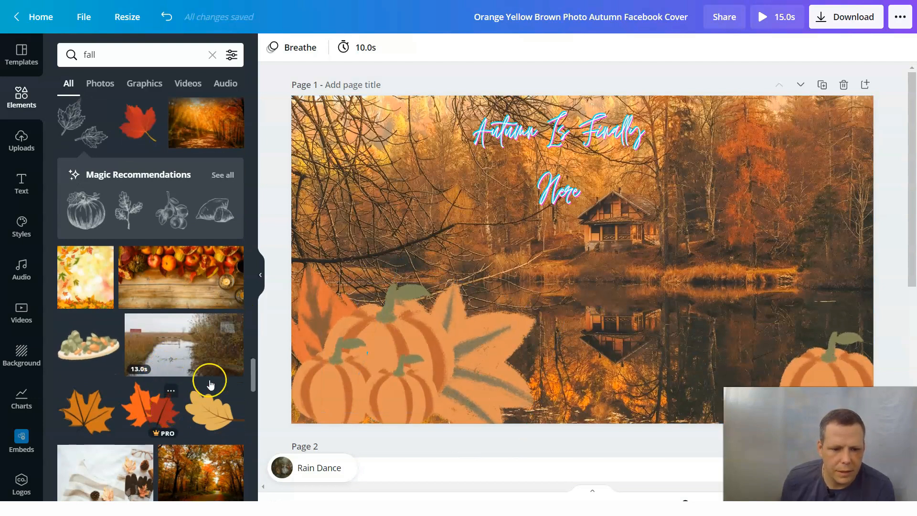
pyautogui.scroll(-5, 210, 383)
pyautogui.scroll(-1, 220, 351)
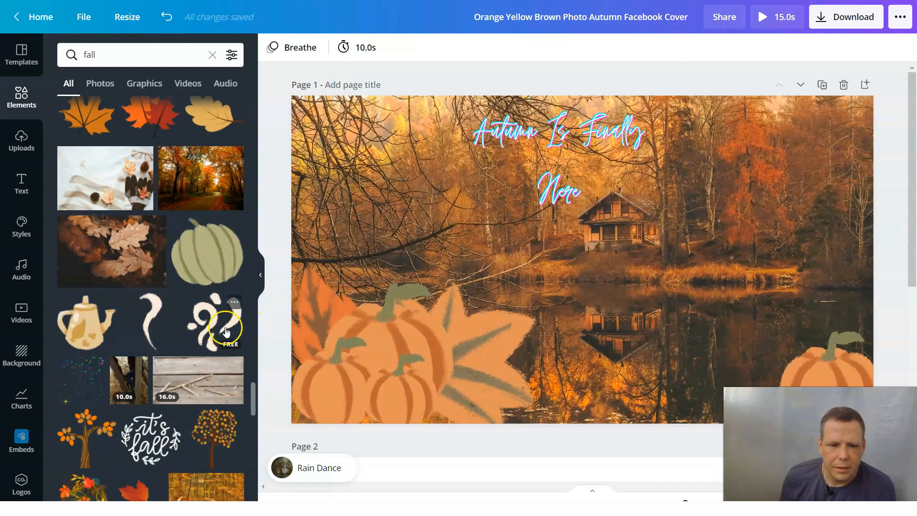
pyautogui.moveTo(286, 312); pyautogui.dragTo(570, 193)
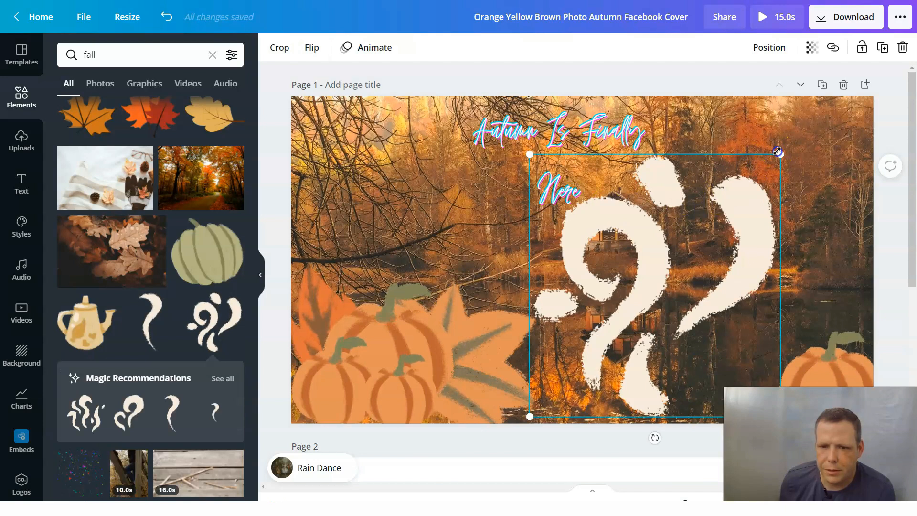
pyautogui.moveTo(686, 215); pyautogui.dragTo(639, 304)
pyautogui.moveTo(580, 364); pyautogui.dragTo(406, 175)
pyautogui.moveTo(412, 250); pyautogui.dragTo(484, 166)
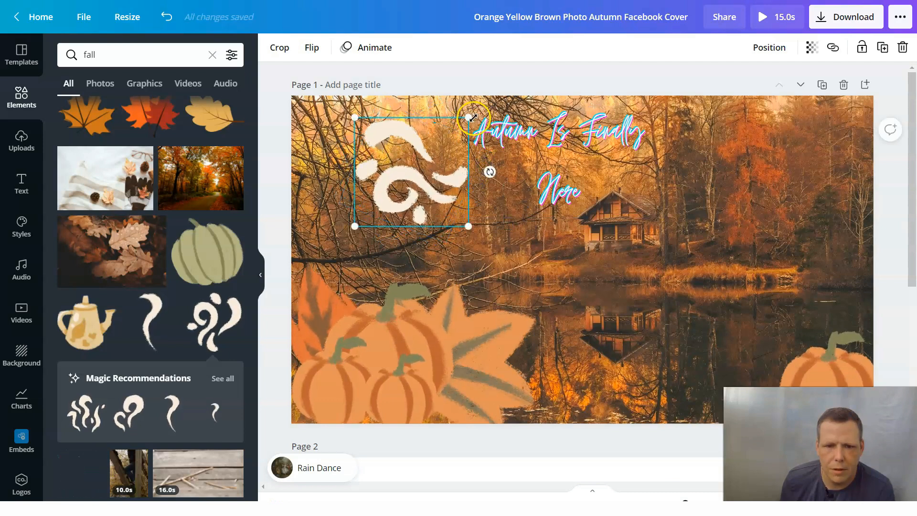
# Reduce the cream swirl to about 157 by 164 and place it just right of the heading
pyautogui.moveTo(452, 127); pyautogui.dragTo(409, 173)
pyautogui.moveTo(587, 147); pyautogui.dragTo(691, 151)
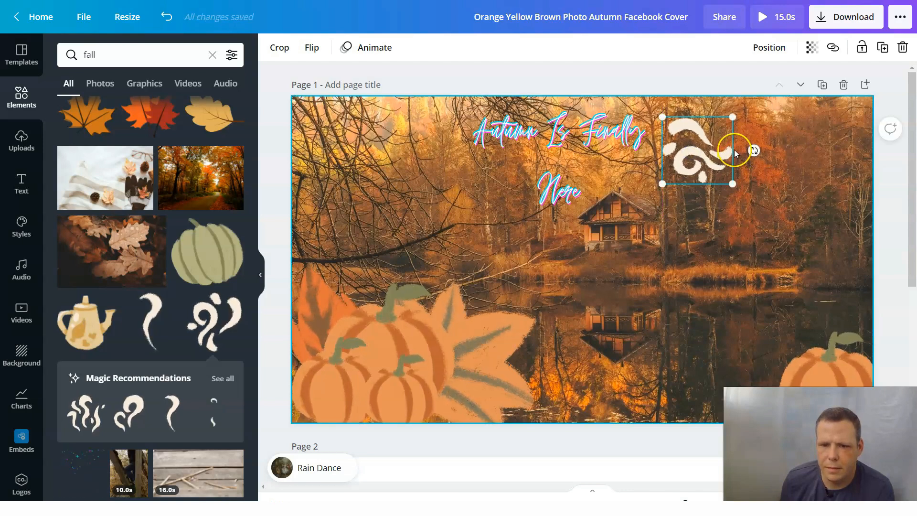
pyautogui.moveTo(722, 128); pyautogui.dragTo(721, 137)
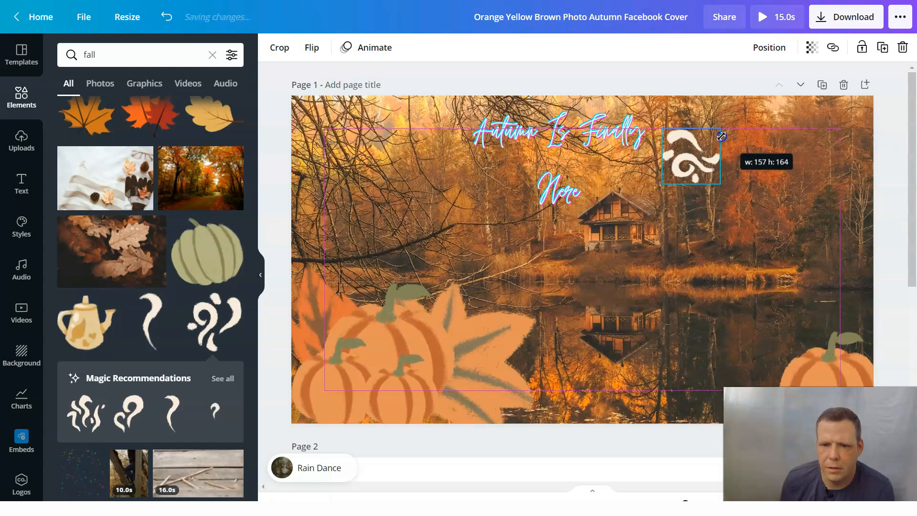
pyautogui.click(708, 154)
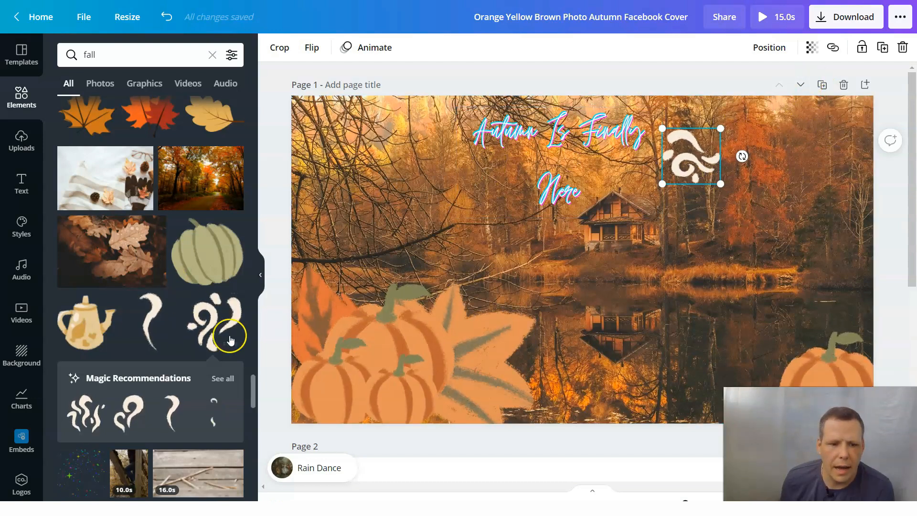
# Add a second copy of the cream swirl, shrink and rotate it like the first, and flip it horizontally as a mirror image
pyautogui.click(225, 320)
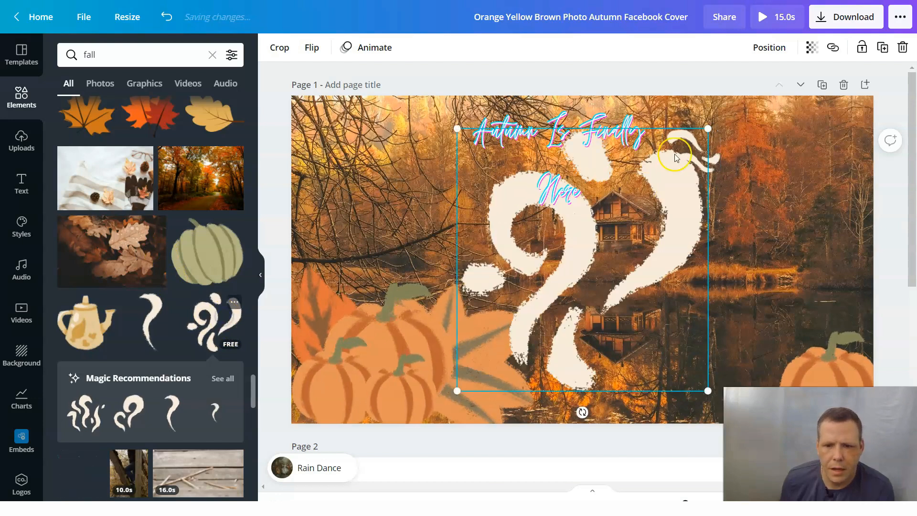
pyautogui.moveTo(708, 128); pyautogui.dragTo(582, 260)
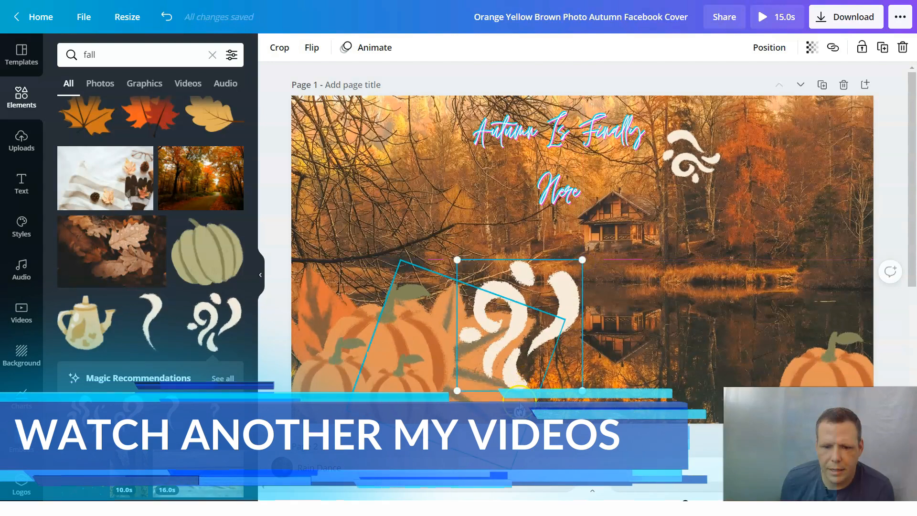
pyautogui.moveTo(601, 298); pyautogui.dragTo(592, 326)
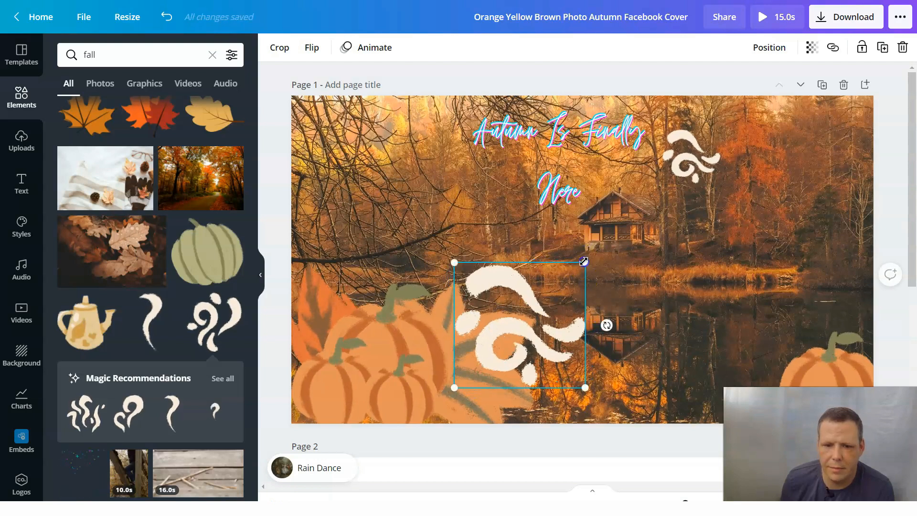
pyautogui.click(323, 53)
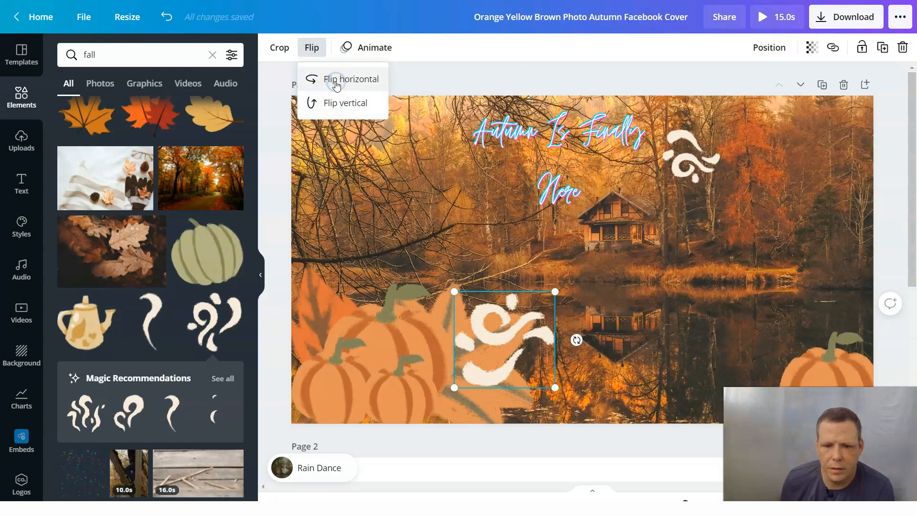
pyautogui.click(342, 105)
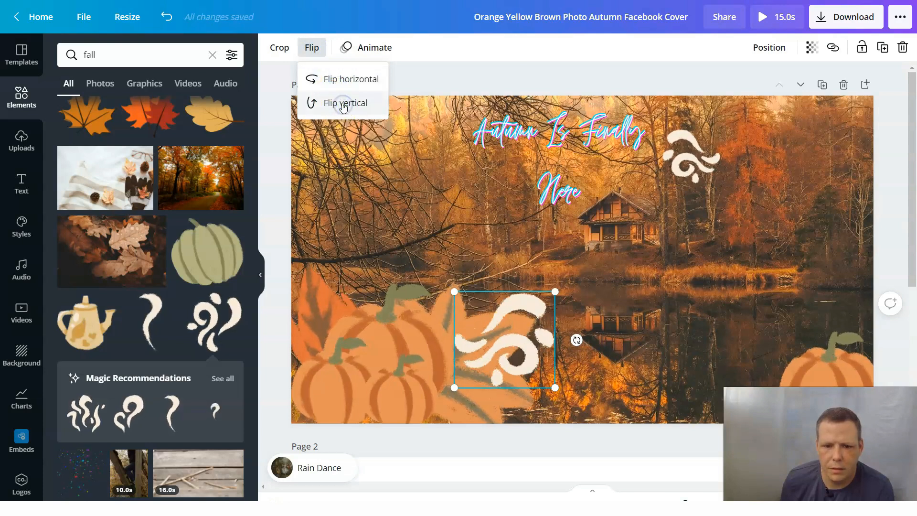
# Move the mirrored swirl to the left of the heading, matching the other swirl's size and height
pyautogui.moveTo(503, 342); pyautogui.dragTo(431, 150)
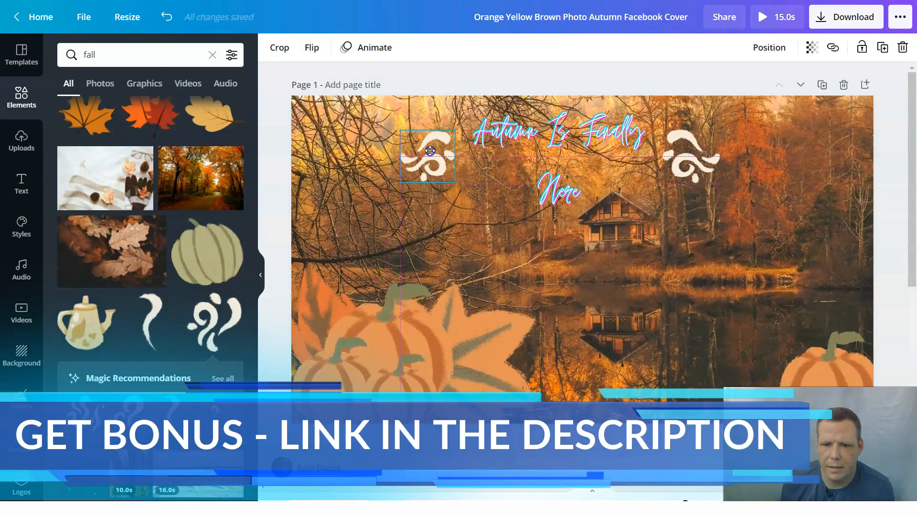
pyautogui.moveTo(452, 128); pyautogui.dragTo(454, 127)
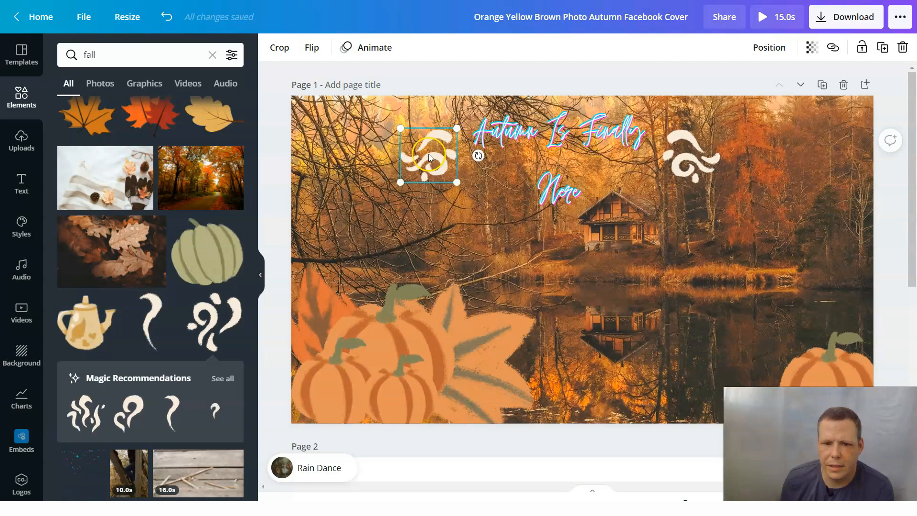
pyautogui.moveTo(432, 156); pyautogui.dragTo(430, 157)
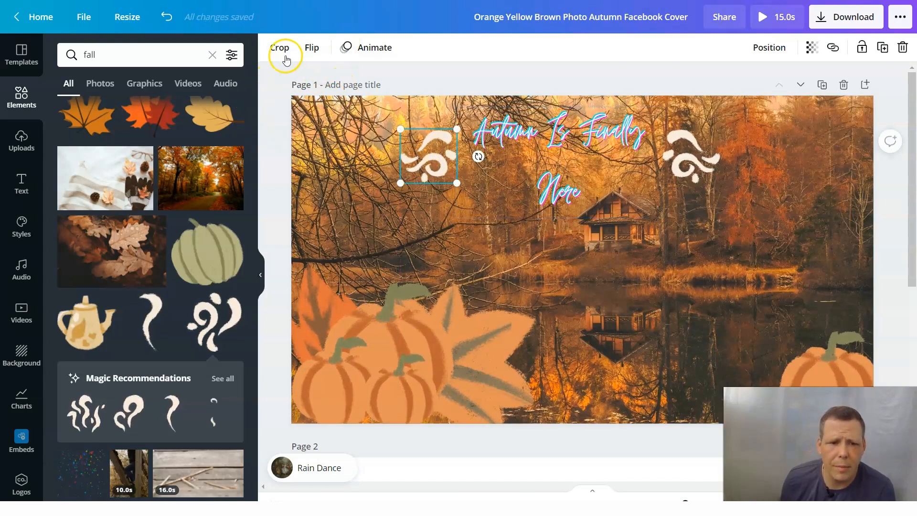
# Try the Tumble animation on the left swirl, and apply Rise to both the left and right swirls
pyautogui.click(362, 46)
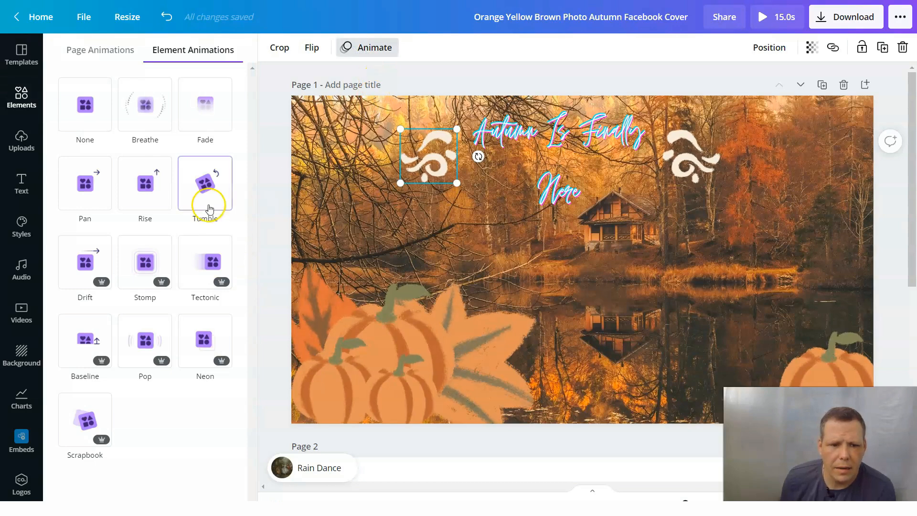
pyautogui.click(209, 208)
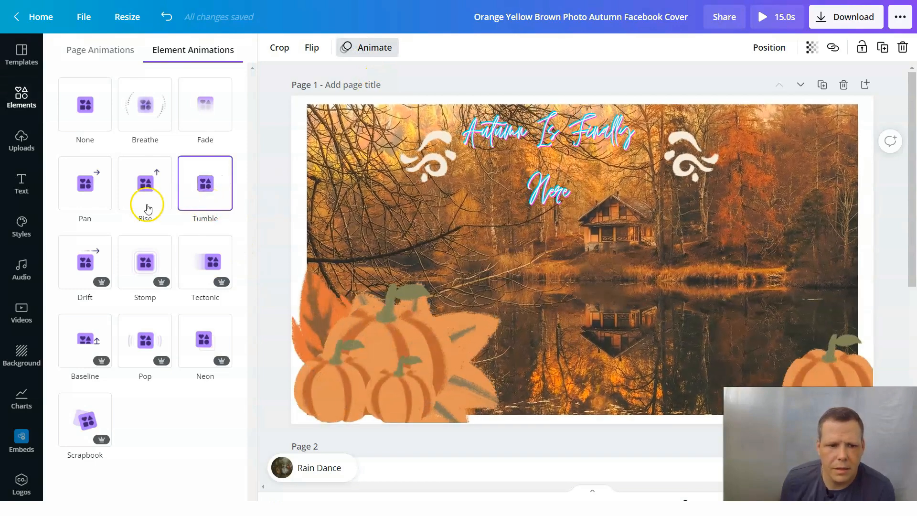
pyautogui.click(149, 209)
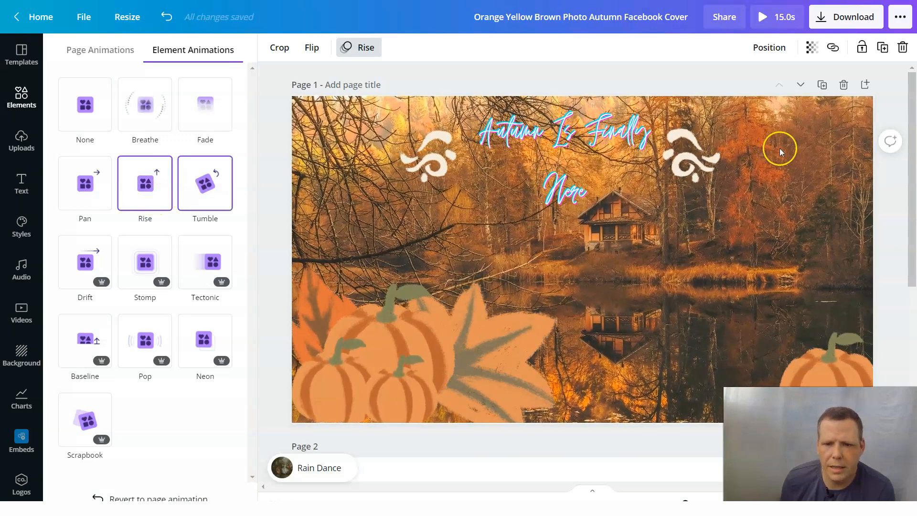
pyautogui.click(680, 160)
pyautogui.click(154, 192)
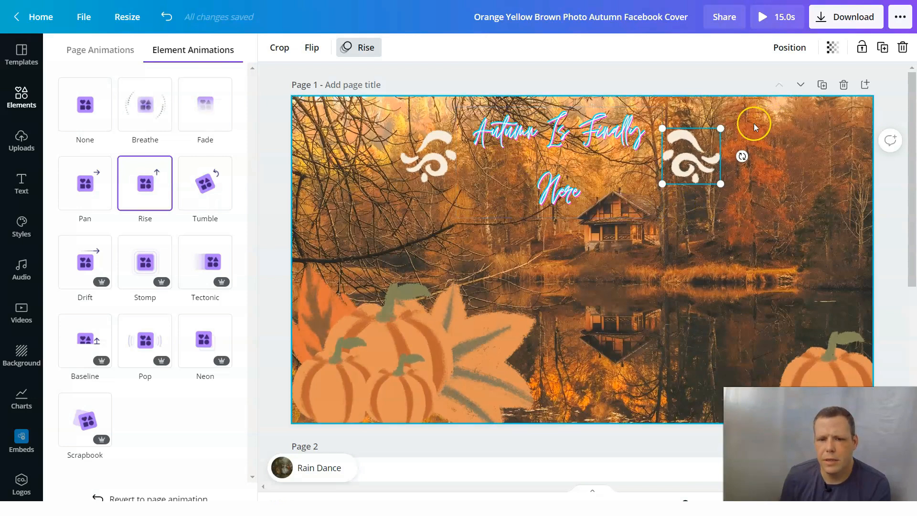
# Enlarge both swirls slightly so they match, bringing the left one to about 163 by 170
pyautogui.click(429, 139)
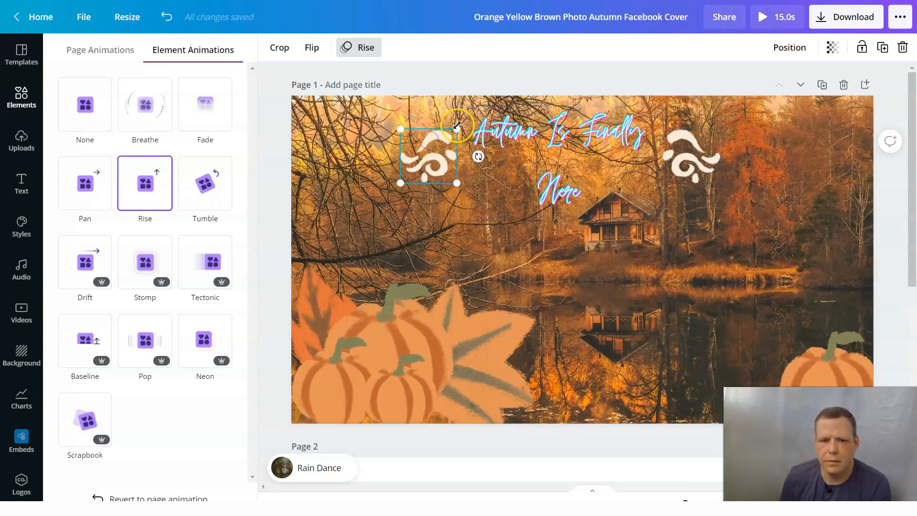
pyautogui.moveTo(461, 126); pyautogui.dragTo(463, 124)
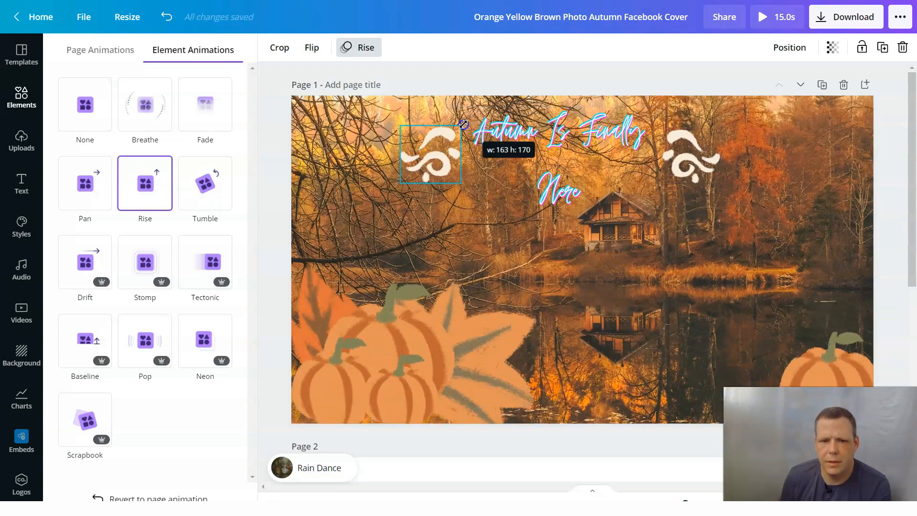
pyautogui.moveTo(521, 146); pyautogui.dragTo(521, 146)
pyautogui.click(701, 149)
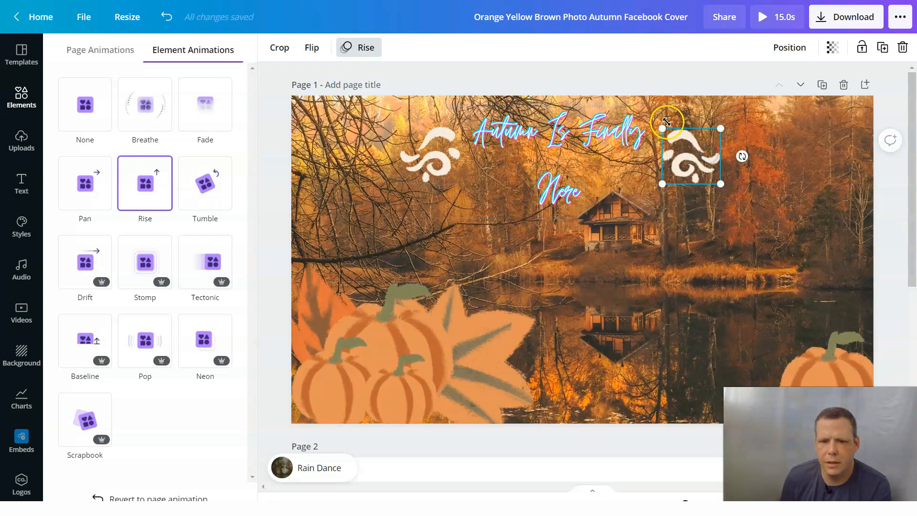
pyautogui.moveTo(664, 122); pyautogui.dragTo(662, 131)
pyautogui.click(440, 149)
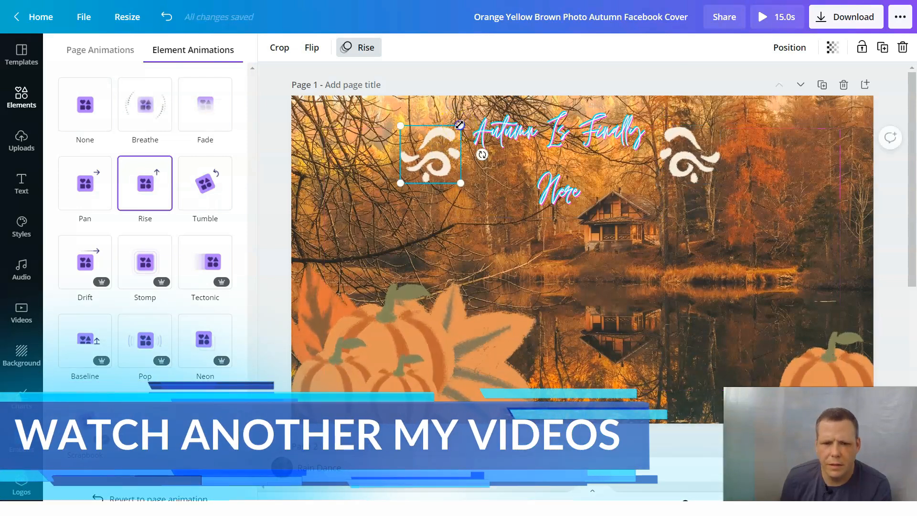
pyautogui.moveTo(459, 124); pyautogui.dragTo(463, 125)
pyautogui.click(417, 173)
# Preview the Rise and Breathe photo animations on the background photo
pyautogui.click(547, 263)
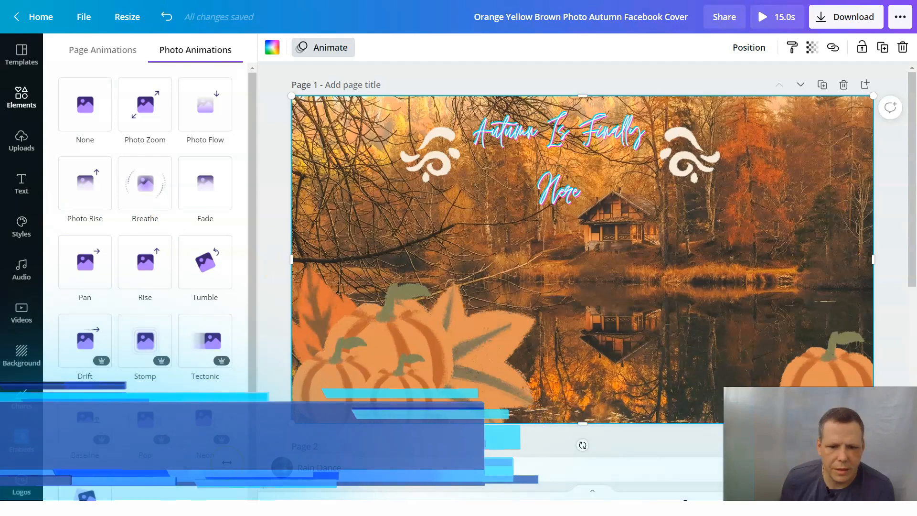
pyautogui.click(140, 251)
pyautogui.click(168, 165)
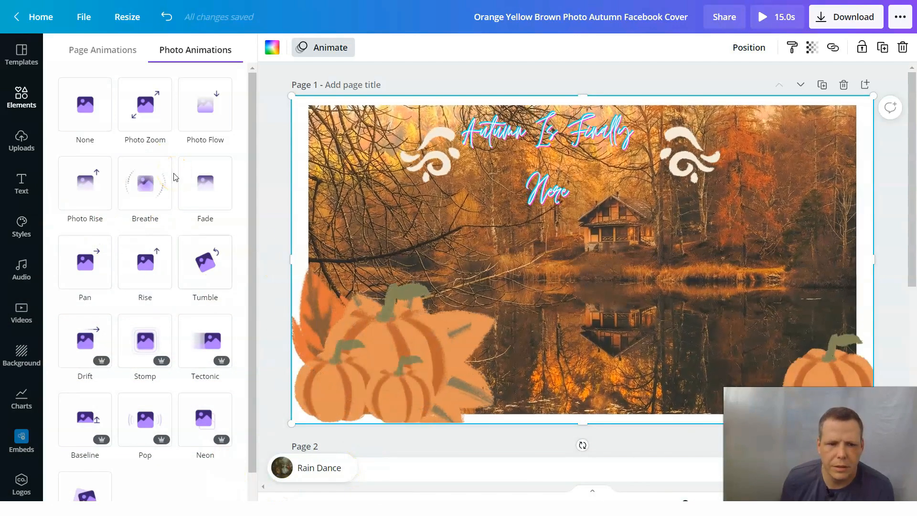
pyautogui.click(174, 180)
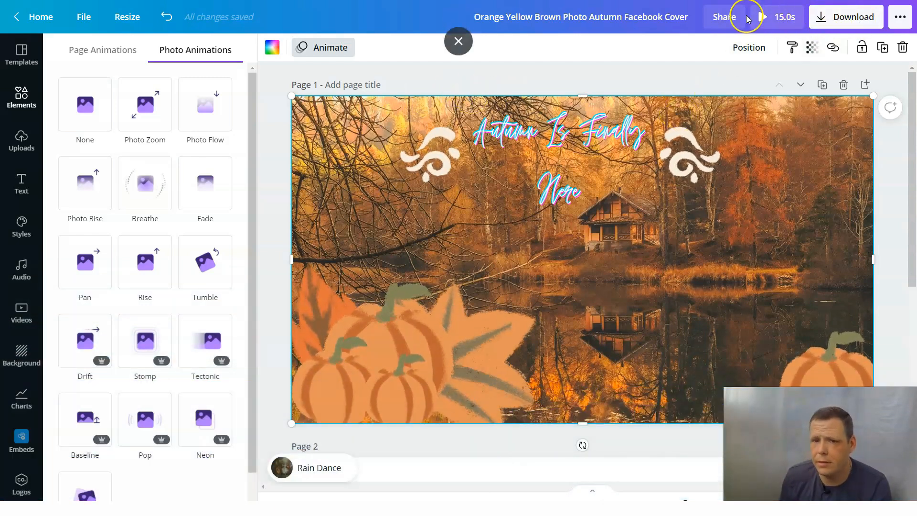
# Look through the design's sharing settings and its options for publishing, such as Download, Facebook Page and Google Drive
pyautogui.click(725, 17)
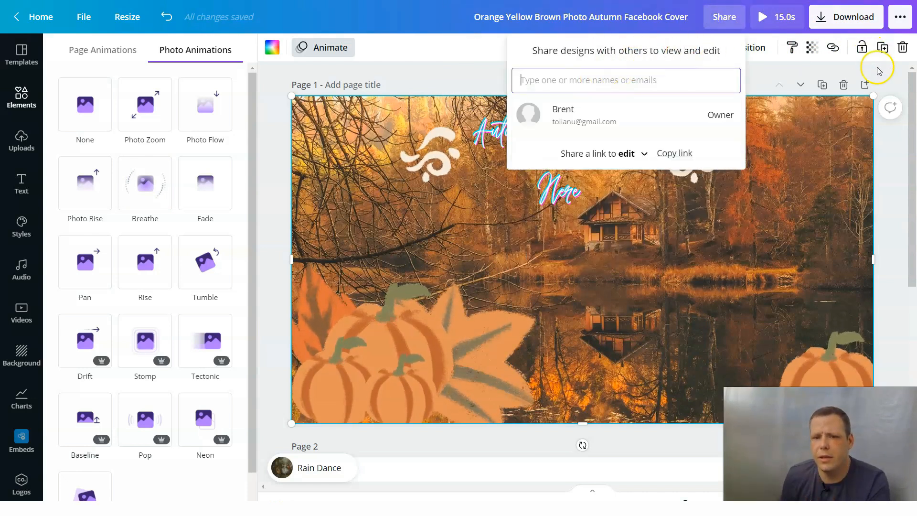
pyautogui.click(901, 17)
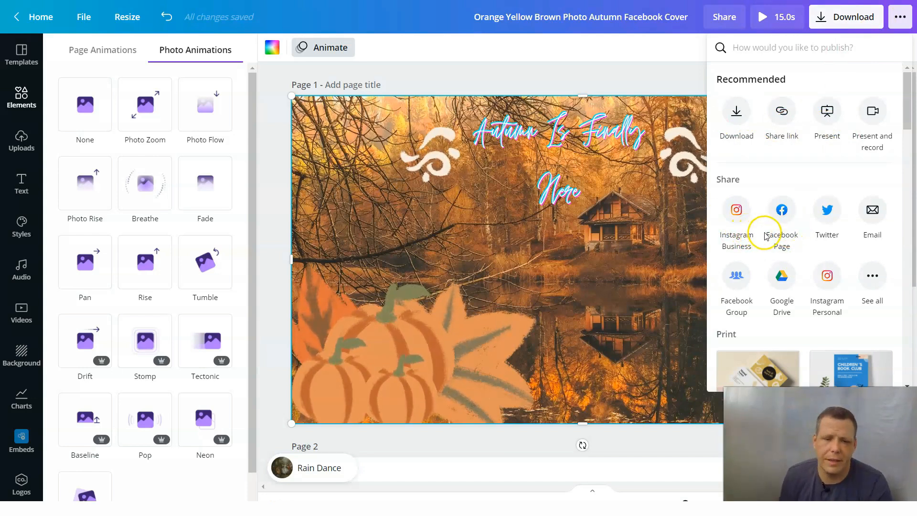
pyautogui.click(668, 99)
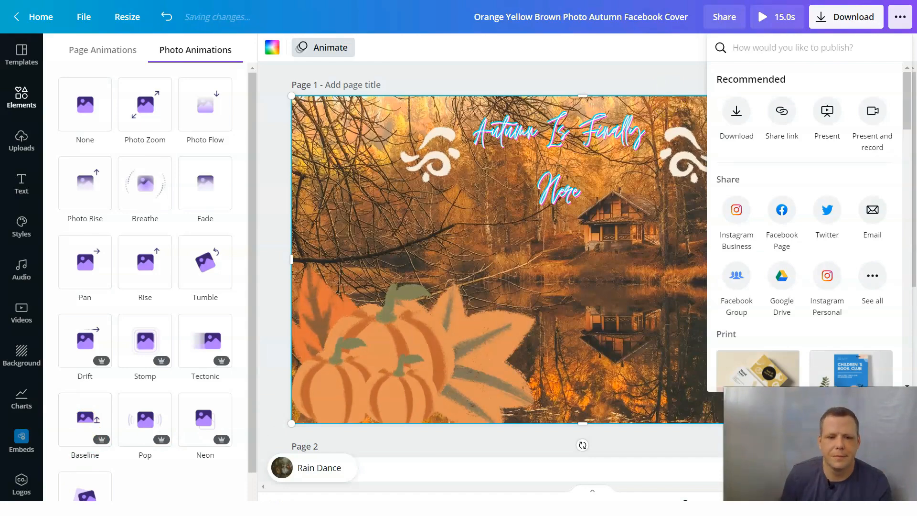